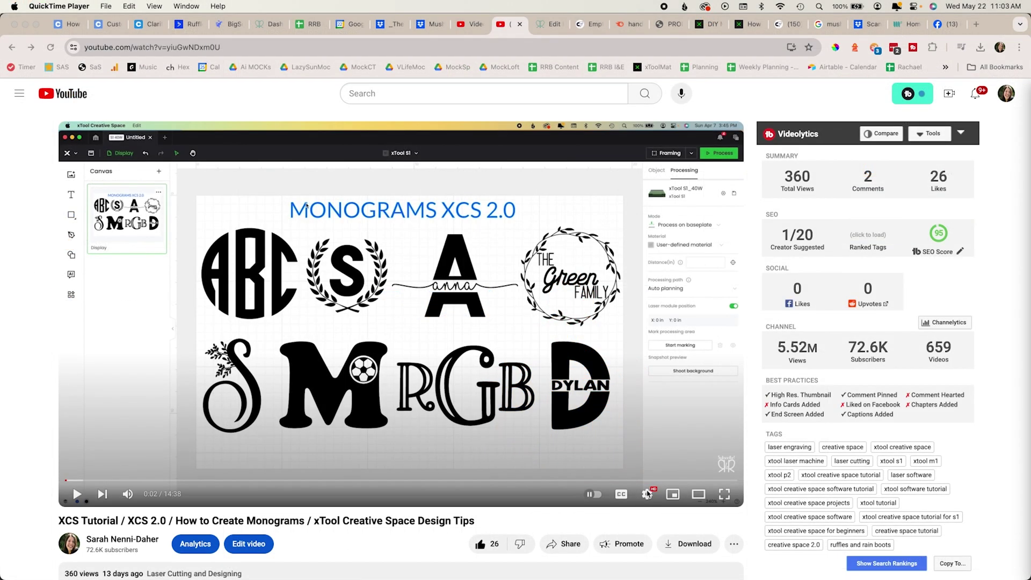
- Set the monogram tutorial video's playback speed to 0.5
{"action": "left_click", "coordinate": [647, 494]}
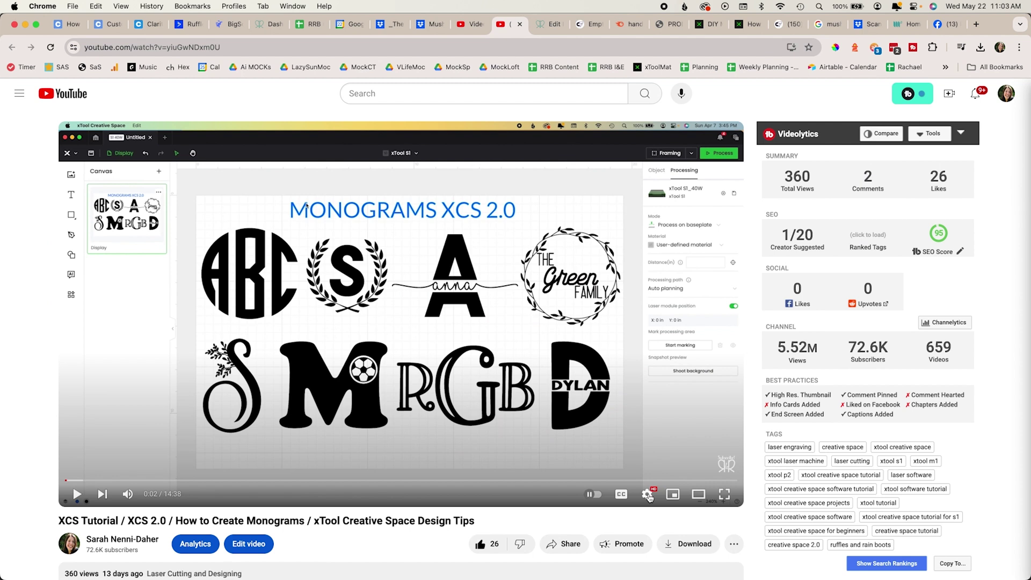
{"action": "left_click", "coordinate": [649, 495]}
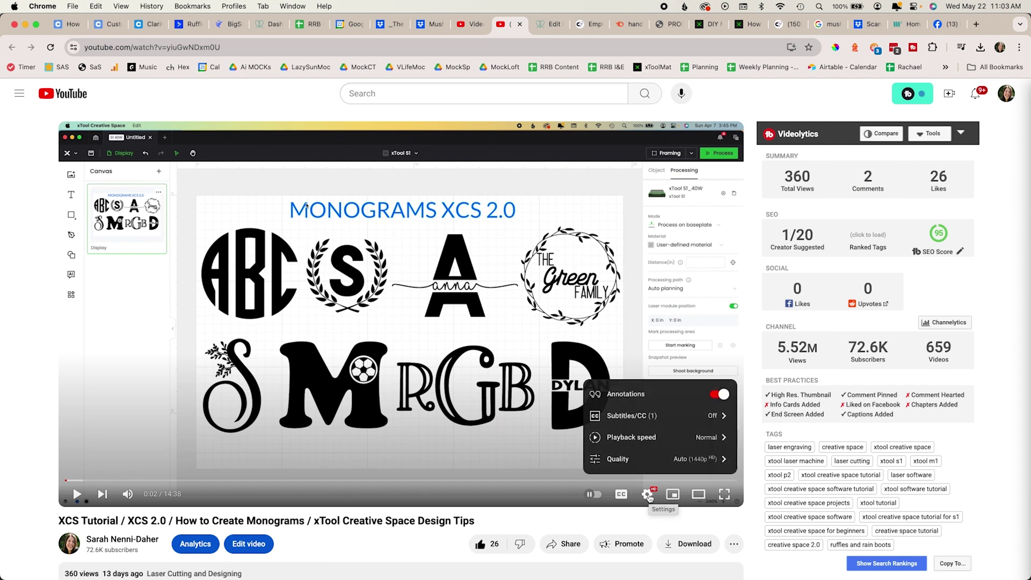
{"action": "left_click", "coordinate": [710, 441]}
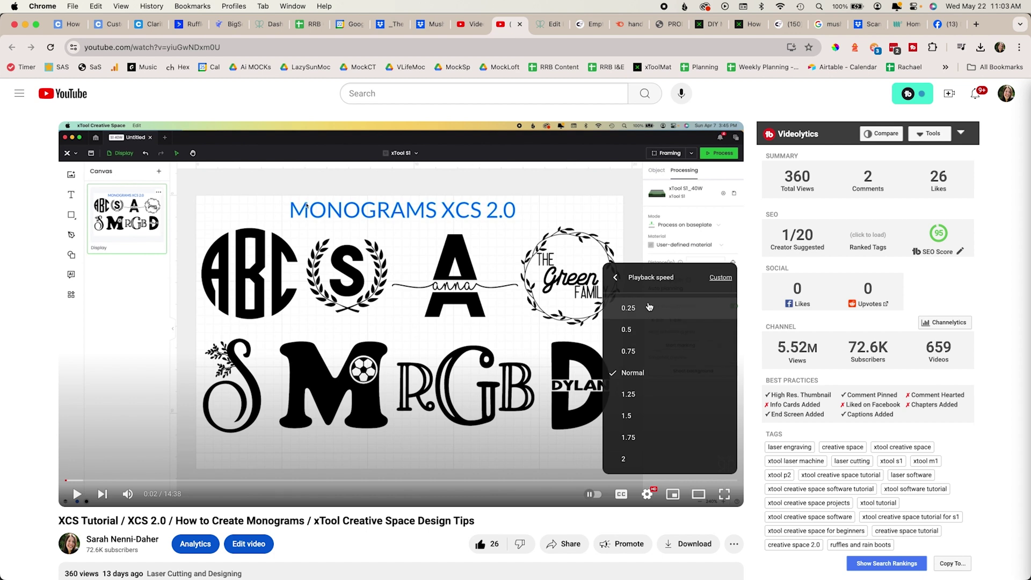
{"action": "left_click", "coordinate": [648, 331]}
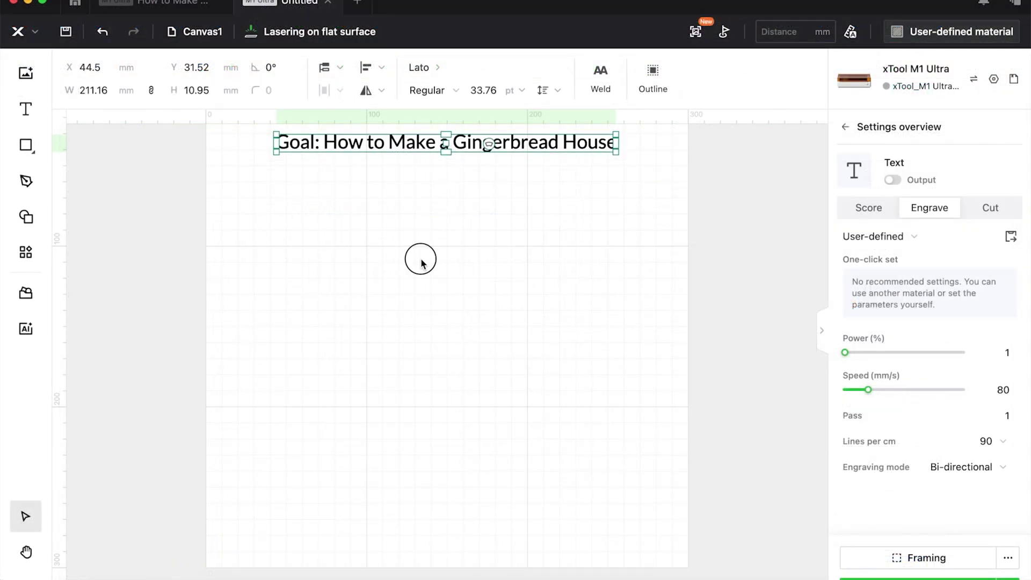
- In xTool Creative Space, draw a rectangle about 94 mm wide and 99 mm high below the gingerbread house title
{"action": "left_click", "coordinate": [189, 197]}
{"action": "mouse_move", "coordinate": [30, 146]}
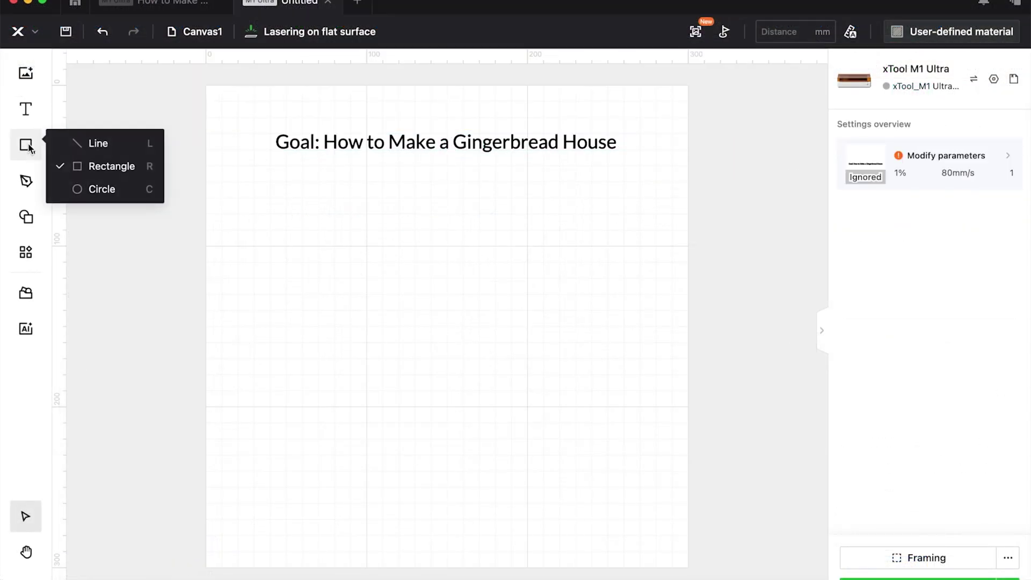
{"action": "left_click", "coordinate": [70, 164]}
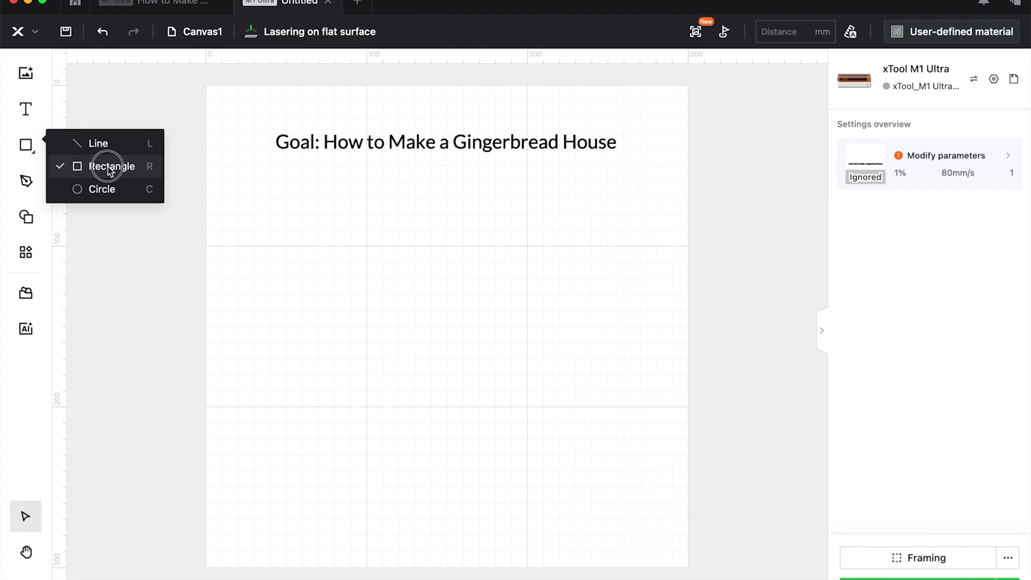
{"action": "left_click_drag", "start_coordinate": [396, 249], "coordinate": [548, 408]}
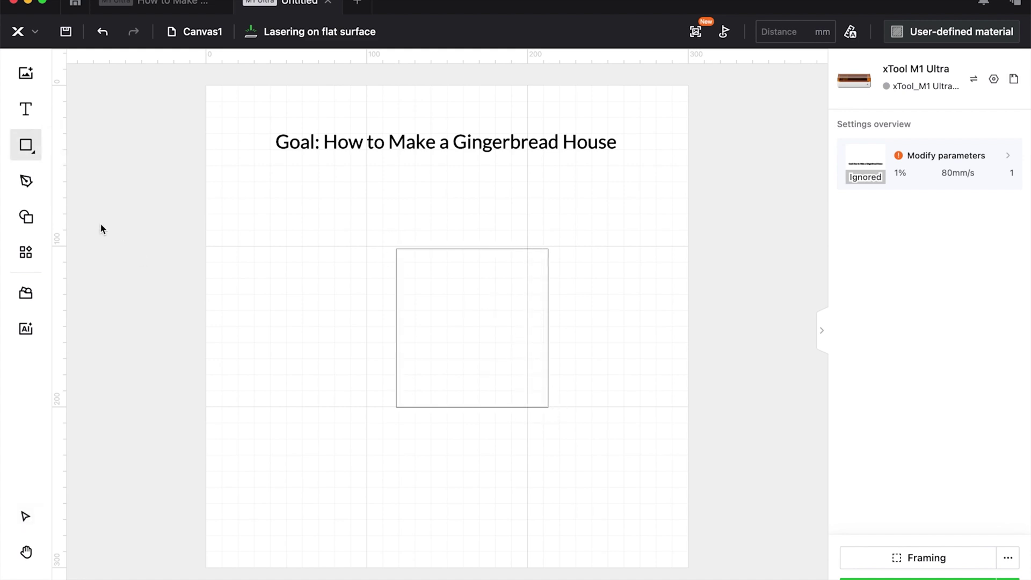
- Insert a basic triangle above the rectangle and enlarge it to about 126 mm wide and 114 mm high
{"action": "left_click", "coordinate": [26, 217]}
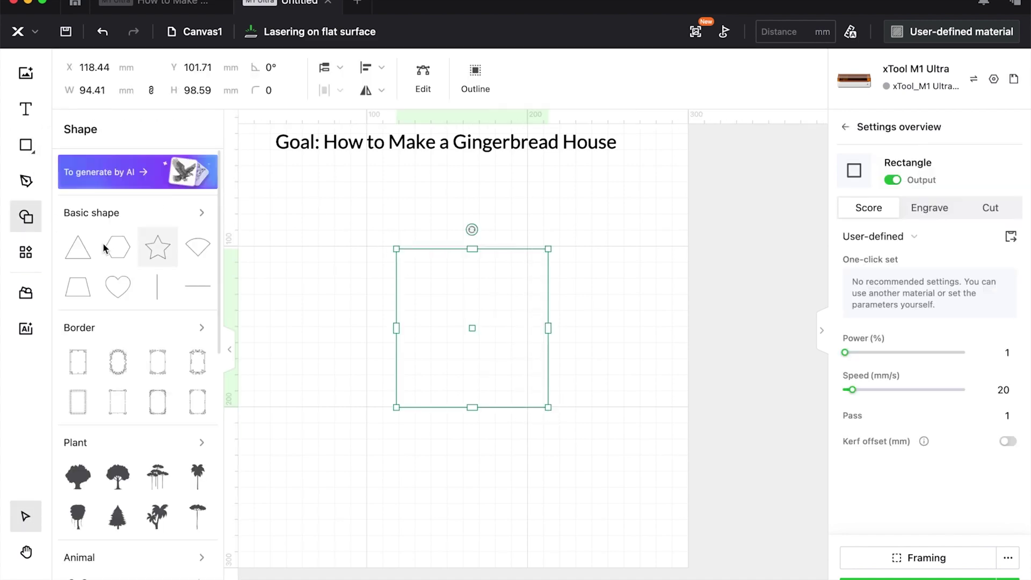
{"action": "left_click", "coordinate": [78, 247]}
{"action": "left_click_drag", "start_coordinate": [460, 174], "coordinate": [566, 202]}
{"action": "key", "text": "super+minus"}
{"action": "key", "text": "super+minus"}
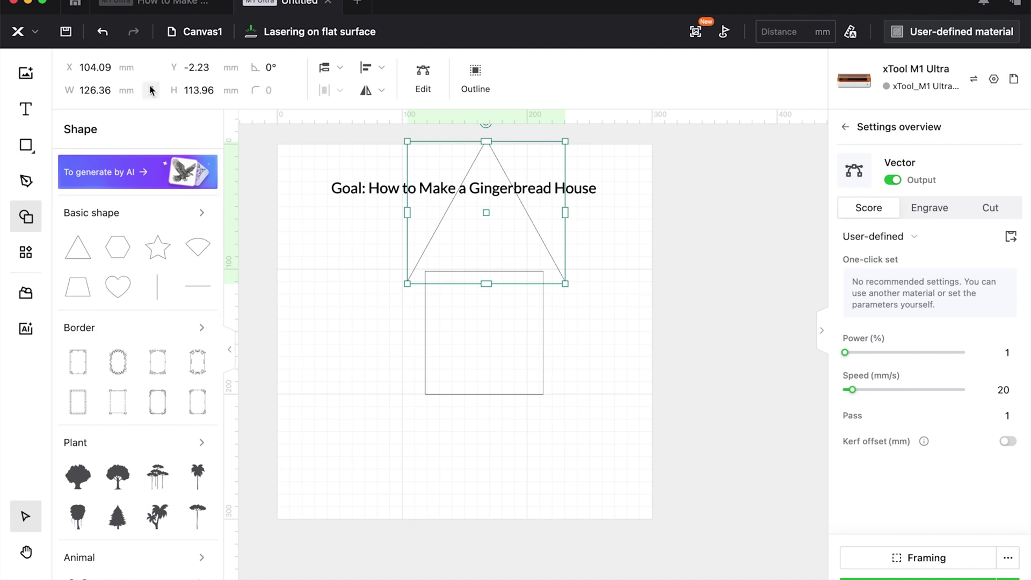
- Unlock the proportions, flatten the triangle into a roof about 74 mm high, and shorten the rectangle to about 83 mm
{"action": "left_click", "coordinate": [151, 90]}
{"action": "left_click_drag", "start_coordinate": [486, 142], "coordinate": [485, 194]}
{"action": "left_click_drag", "start_coordinate": [515, 269], "coordinate": [514, 277]}
{"action": "left_click", "coordinate": [540, 380]}
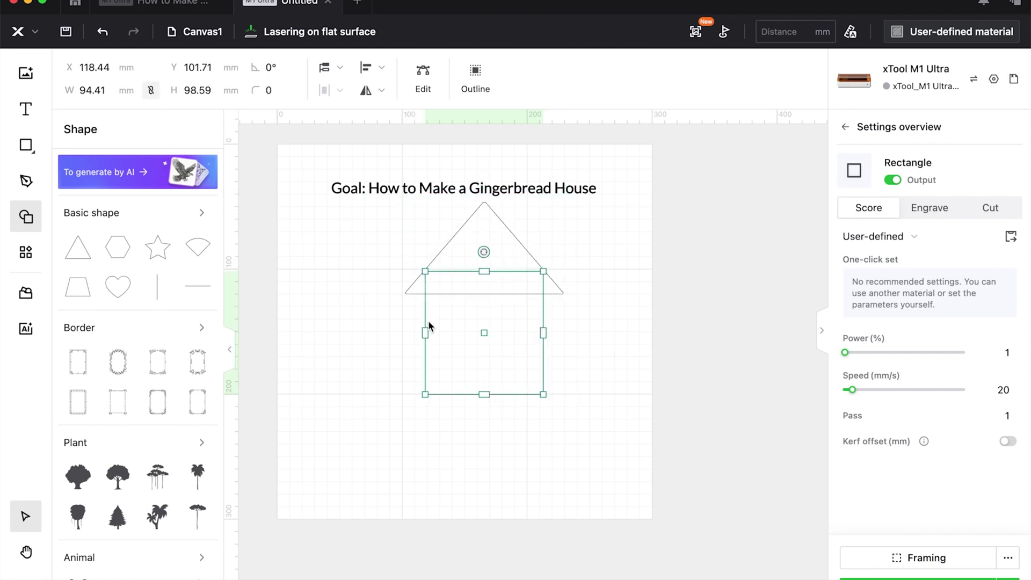
{"action": "left_click_drag", "start_coordinate": [489, 394], "coordinate": [490, 377]}
- Set both the roof triangle and the house rectangle to Engrave
{"action": "left_click_drag", "start_coordinate": [364, 280], "coordinate": [516, 336]}
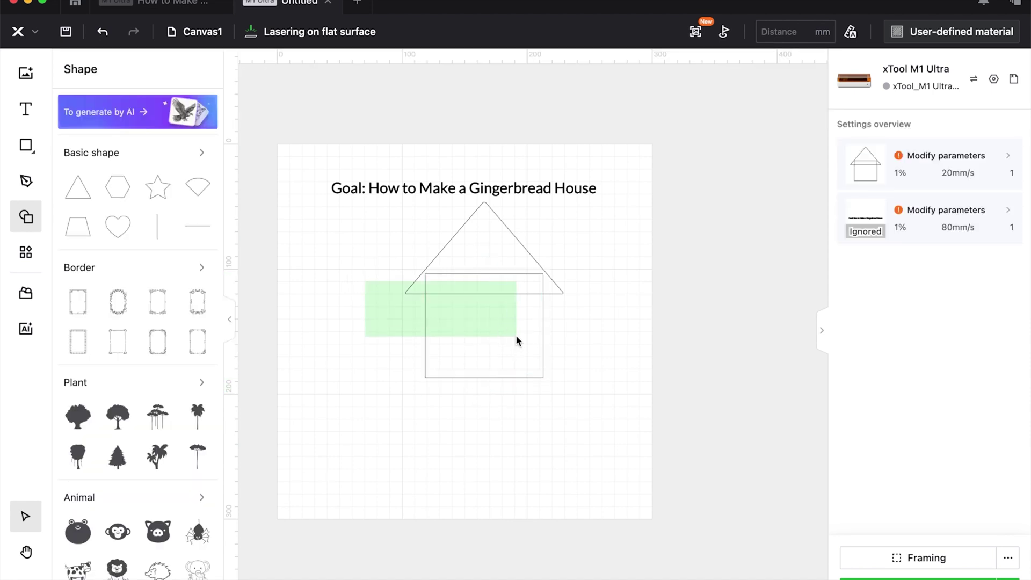
{"action": "left_click", "coordinate": [930, 209]}
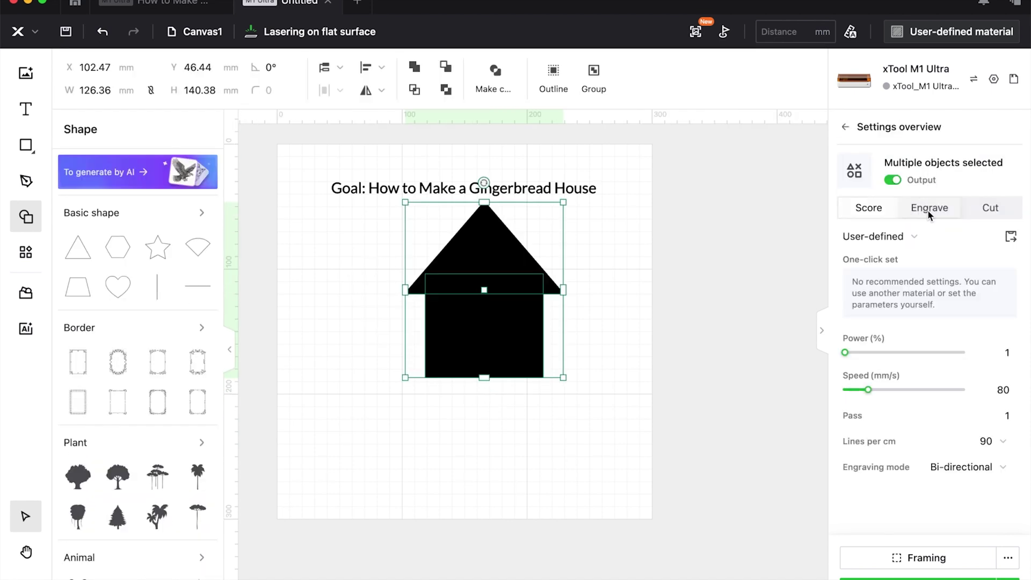
{"action": "left_click", "coordinate": [598, 412]}
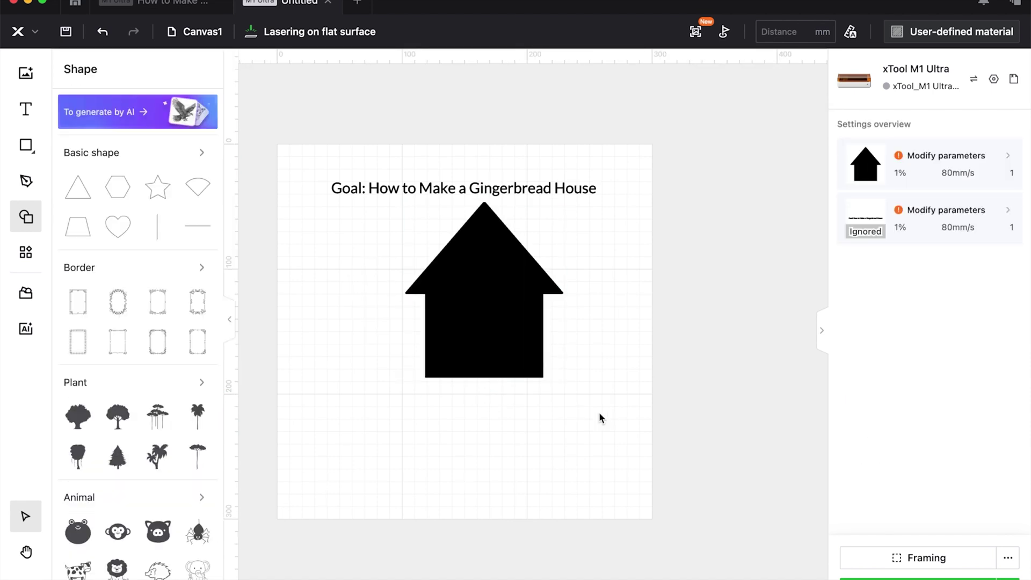
- Examine the roof triangle's corner nodes in node editing to see how its corners are shaped
{"action": "left_click", "coordinate": [524, 260]}
{"action": "left_click", "coordinate": [422, 90]}
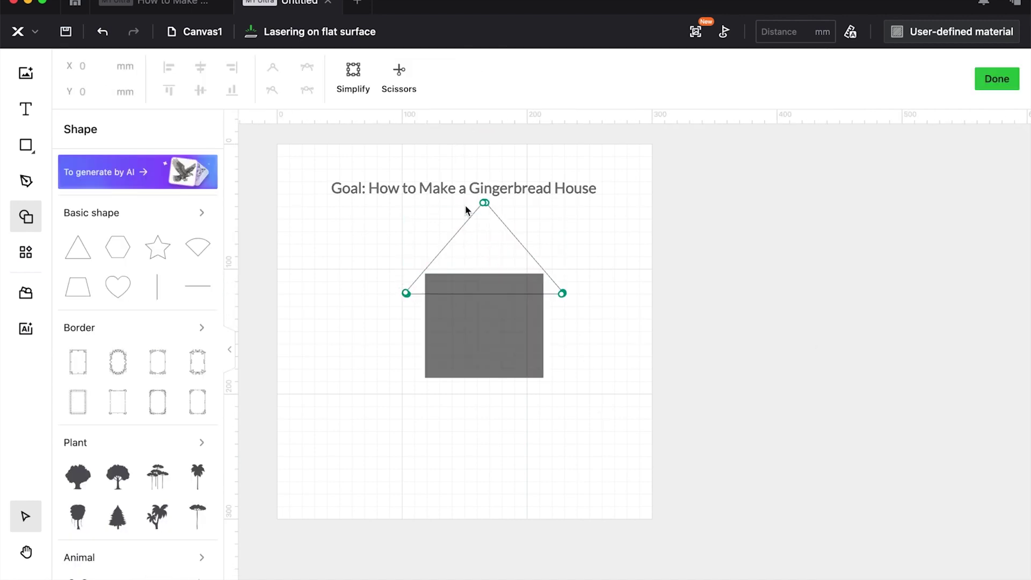
{"action": "scroll", "coordinate": [466, 211], "scroll_direction": "up", "scroll_amount": 5}
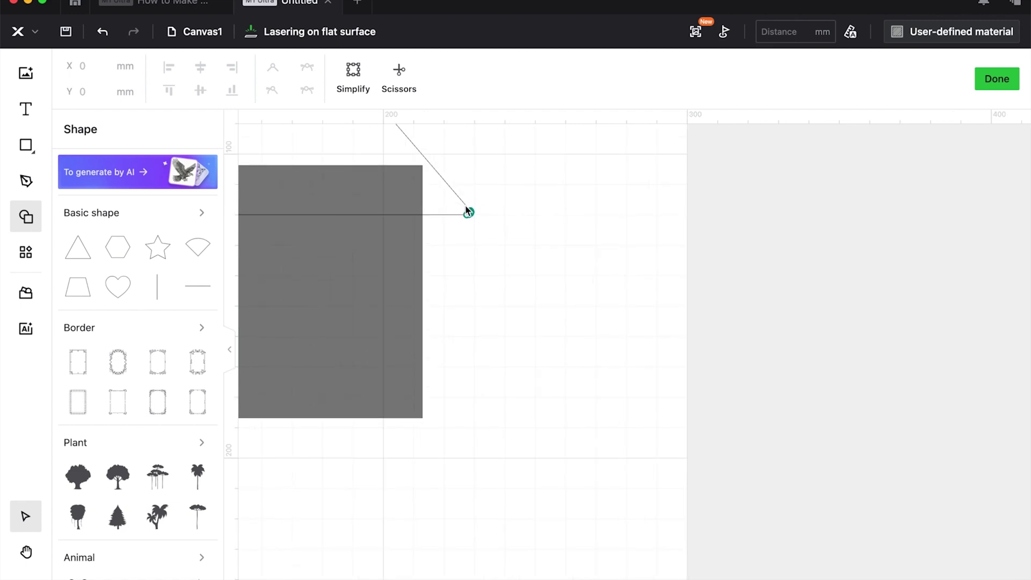
{"action": "scroll", "coordinate": [465, 210], "scroll_direction": "up", "scroll_amount": 2}
{"action": "scroll", "coordinate": [449, 204], "scroll_direction": "up", "scroll_amount": 5}
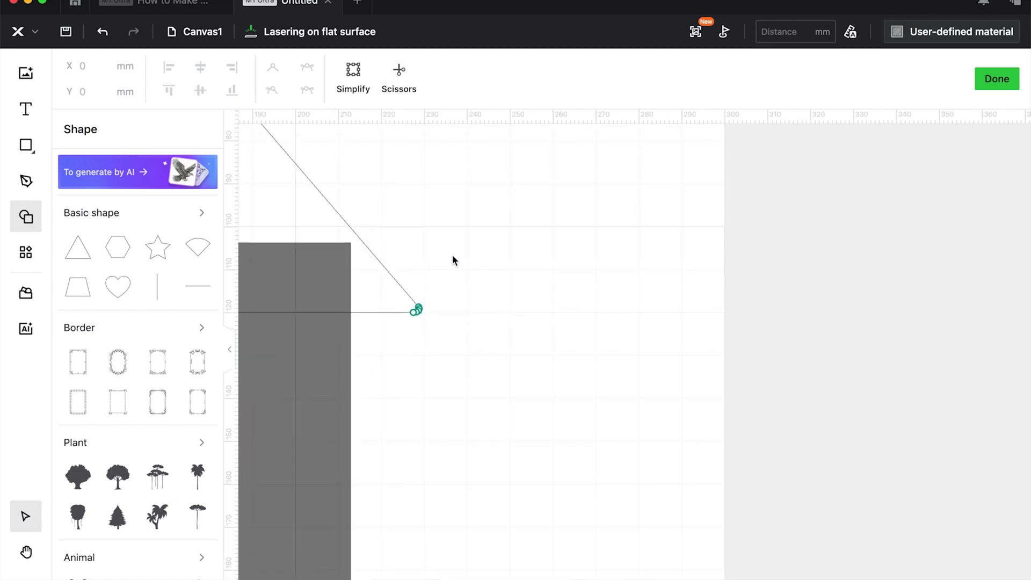
{"action": "left_click_drag", "start_coordinate": [452, 260], "coordinate": [408, 350]}
{"action": "scroll", "coordinate": [422, 318], "scroll_direction": "left", "scroll_amount": 5}
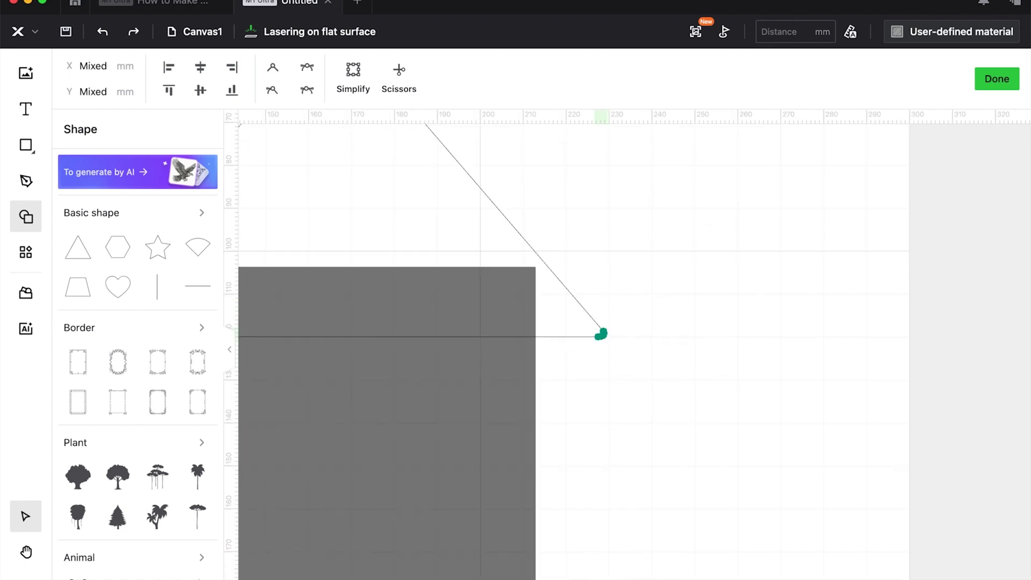
{"action": "left_click", "coordinate": [994, 85]}
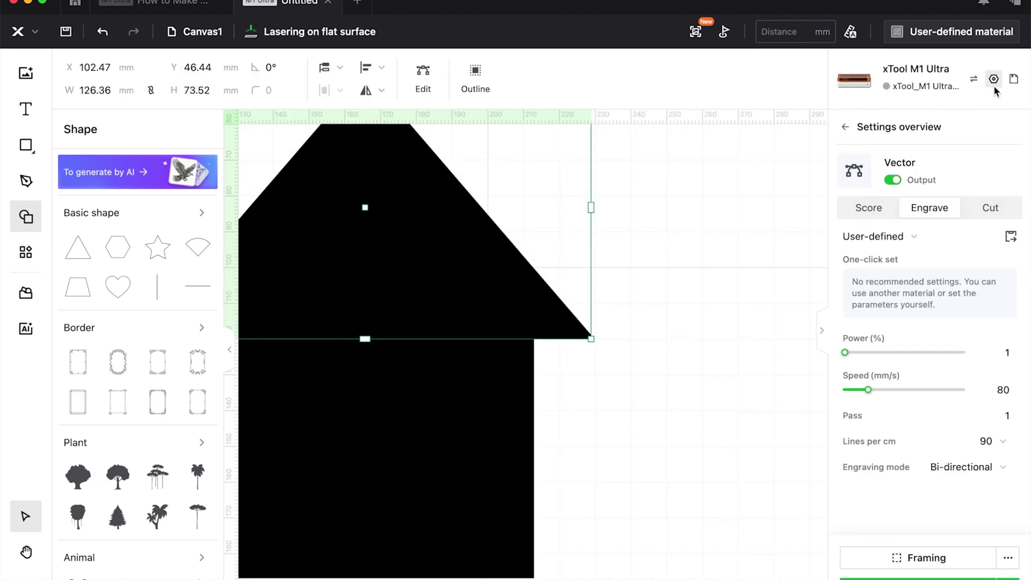
{"action": "scroll", "coordinate": [636, 251], "scroll_direction": "left", "scroll_amount": 6}
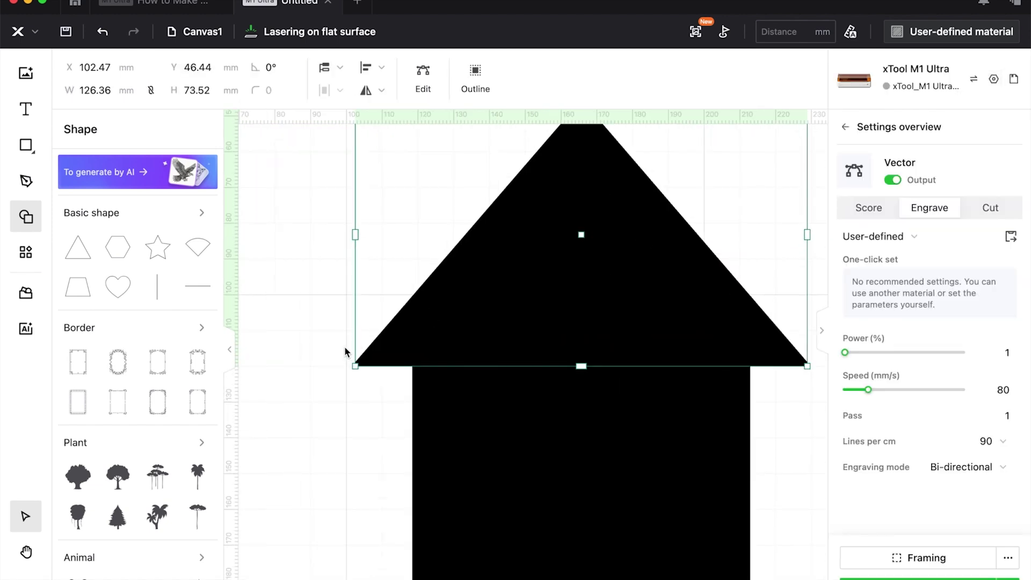
{"action": "left_click", "coordinate": [345, 352]}
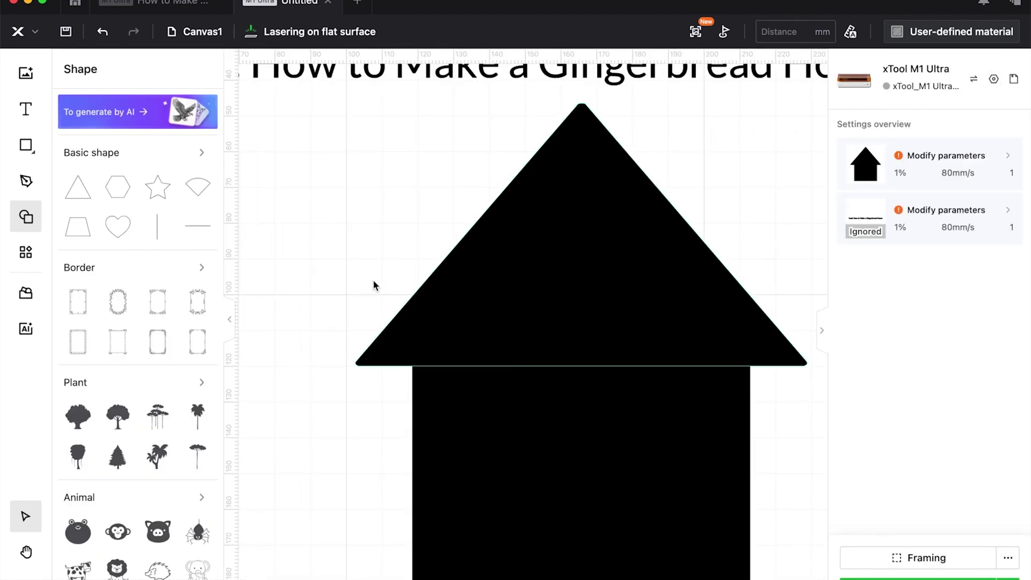
- Narrow the roof triangle to about 112 mm, recentre it over the house, and lower its peak to about 66 mm high
{"action": "left_click", "coordinate": [428, 304]}
{"action": "left_click_drag", "start_coordinate": [357, 236], "coordinate": [405, 237]}
{"action": "left_click_drag", "start_coordinate": [647, 342], "coordinate": [624, 324]}
{"action": "scroll", "coordinate": [623, 324], "scroll_direction": "up", "scroll_amount": 4}
{"action": "left_click_drag", "start_coordinate": [508, 247], "coordinate": [507, 274]}
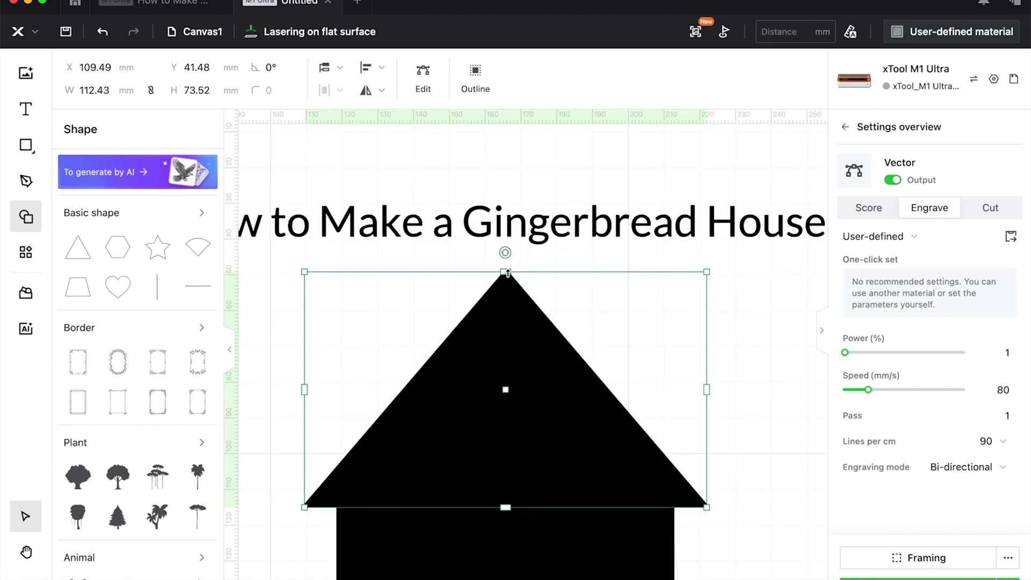
- Set the house rectangle's corner radius to 2
{"action": "scroll", "coordinate": [508, 273], "scroll_direction": "down", "scroll_amount": 4}
{"action": "left_click", "coordinate": [520, 400]}
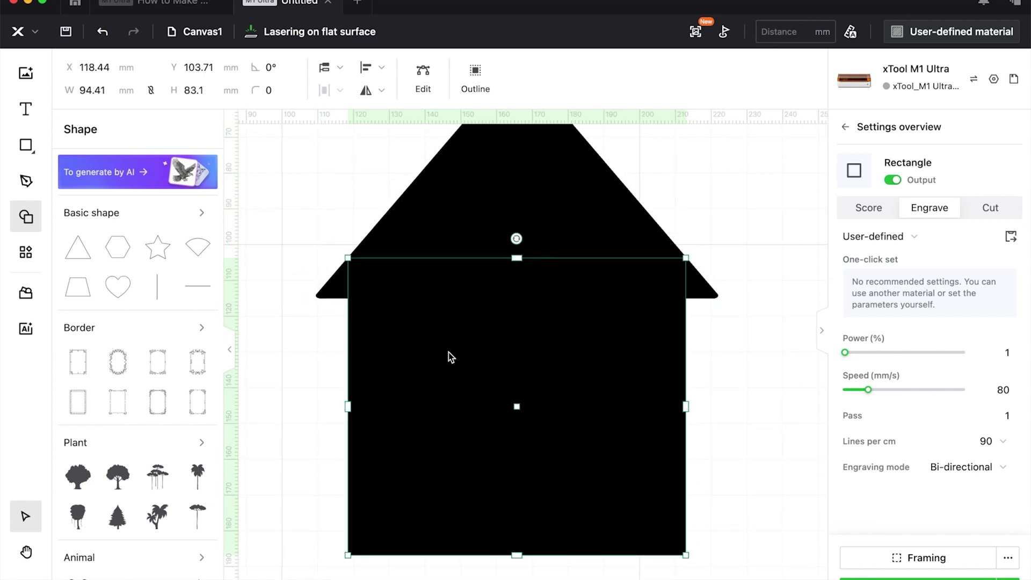
{"action": "left_click", "coordinate": [265, 91]}
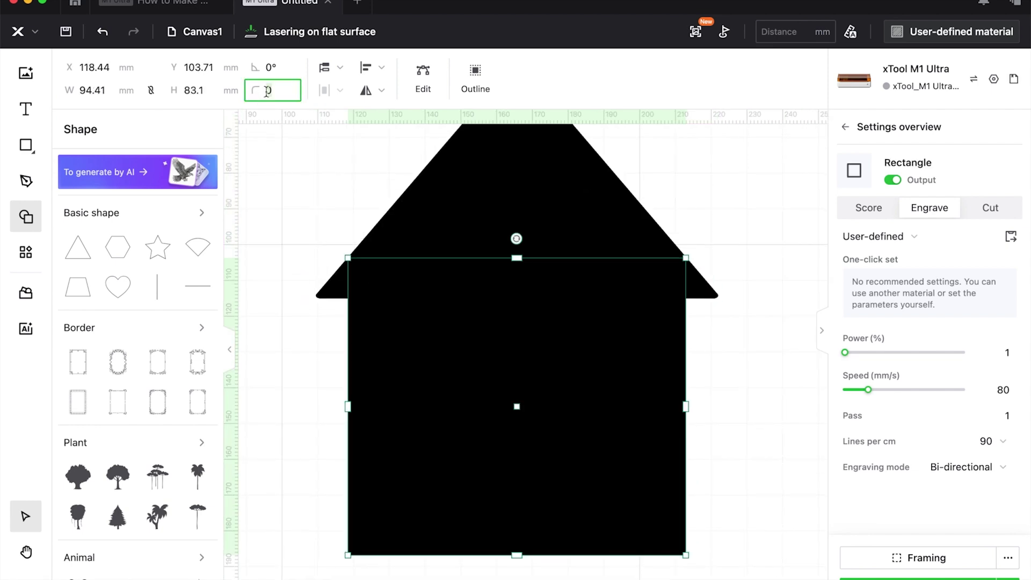
{"action": "type", "text": "2"}
{"action": "key", "text": "Return"}
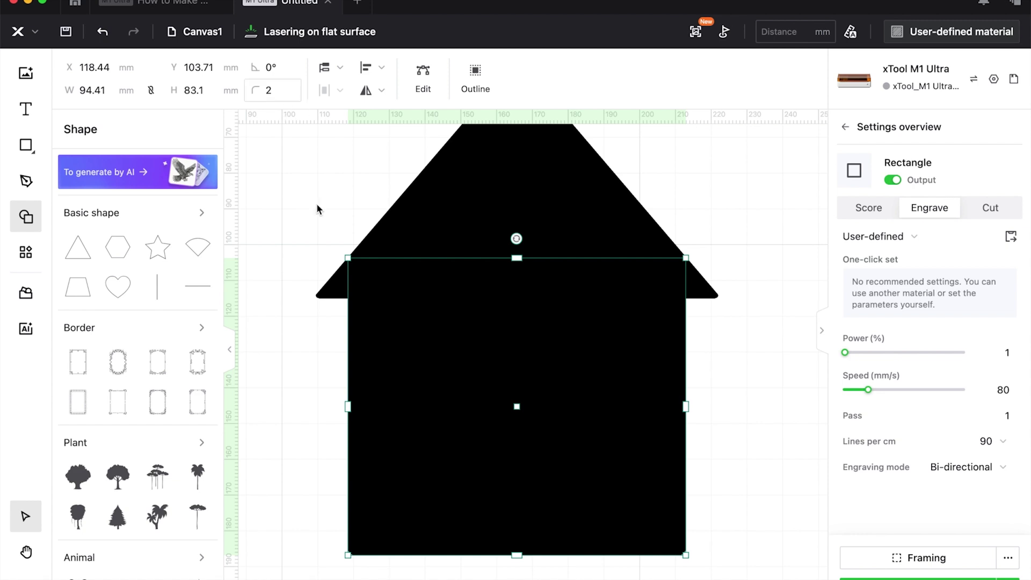
{"action": "left_click", "coordinate": [299, 459]}
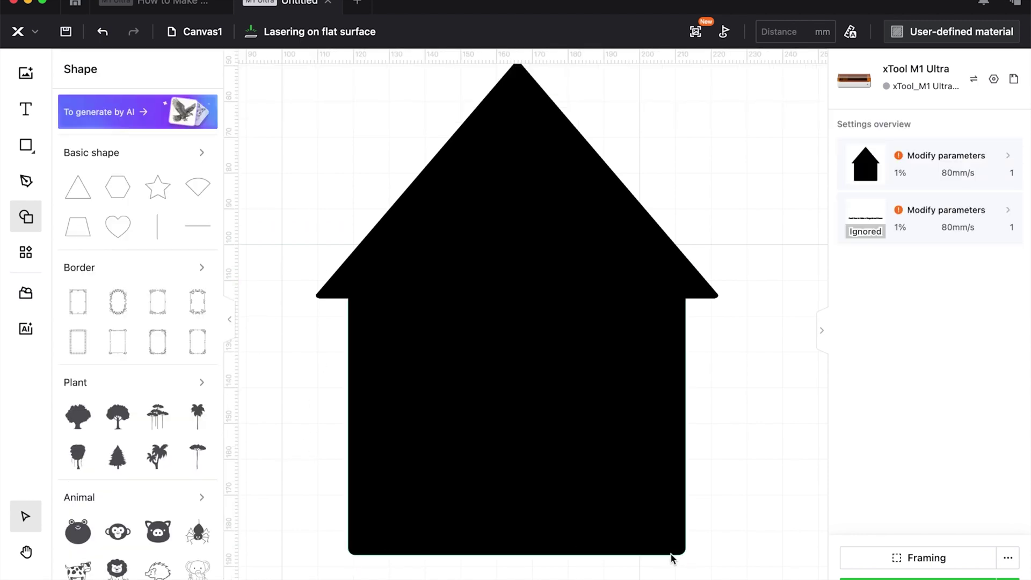
- Align the roof triangle and the house rectangle to each other's horizontal centre
{"action": "left_click", "coordinate": [580, 231]}
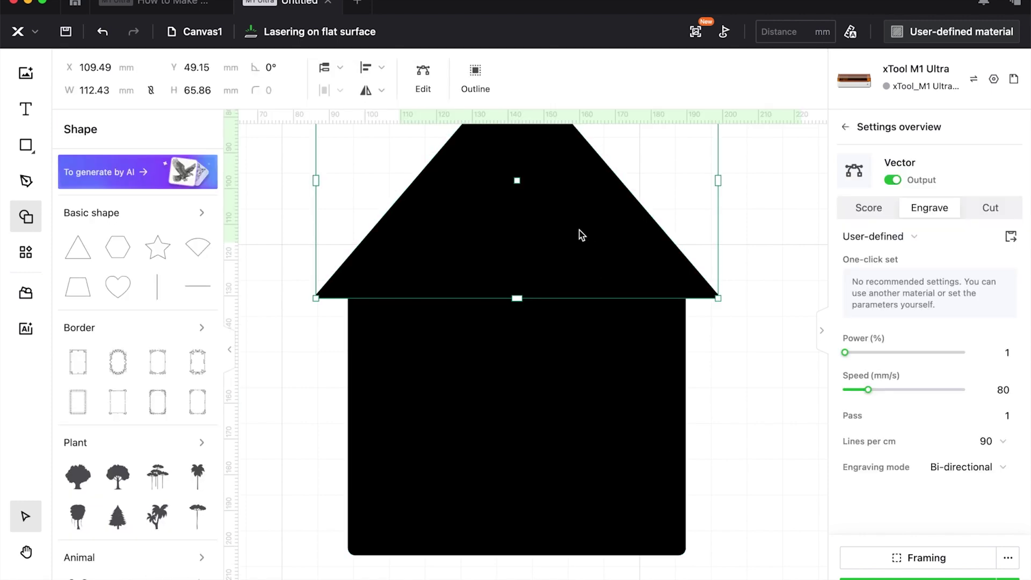
{"action": "left_click", "coordinate": [383, 68]}
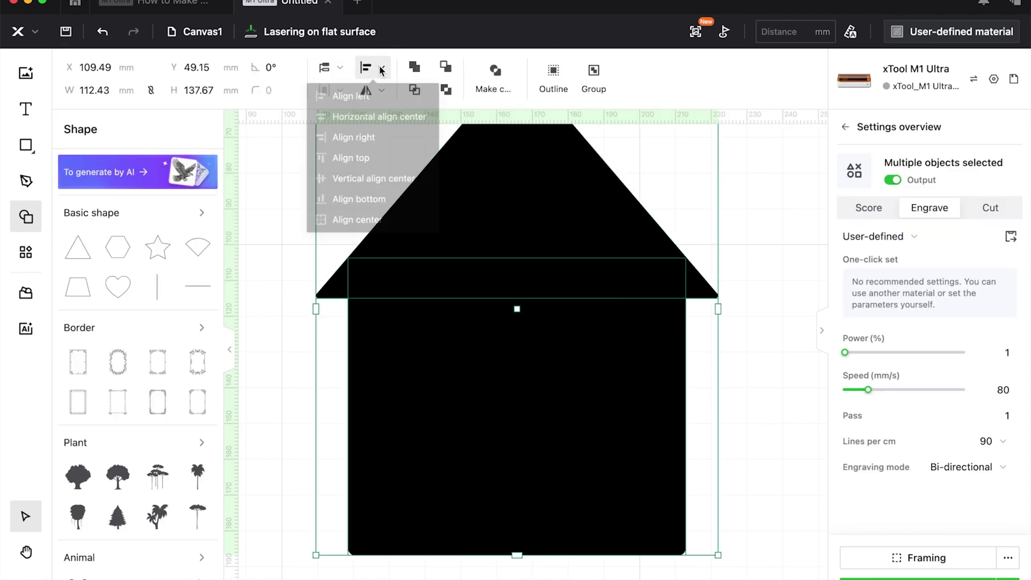
{"action": "left_click", "coordinate": [379, 125]}
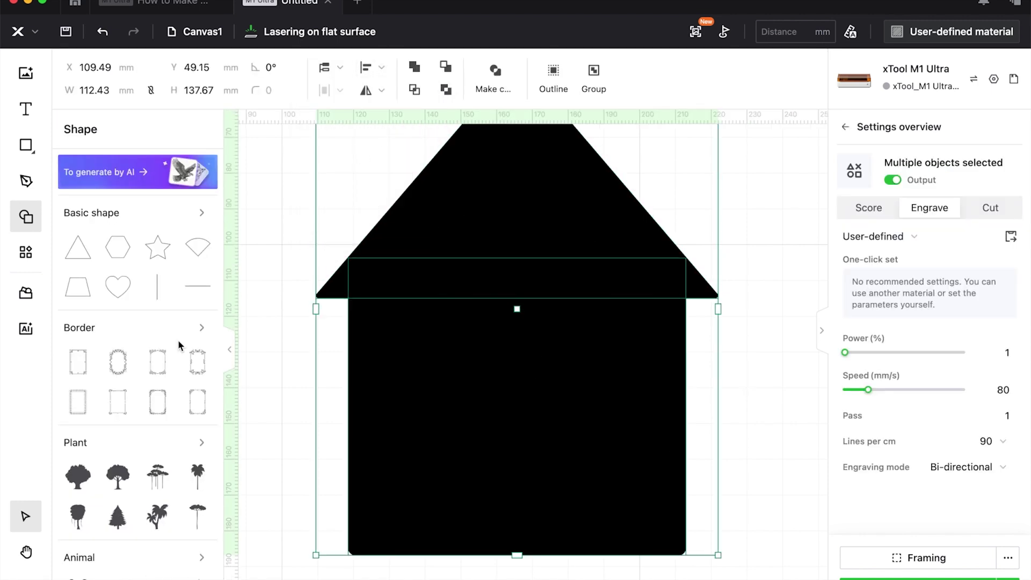
{"action": "left_click", "coordinate": [305, 408]}
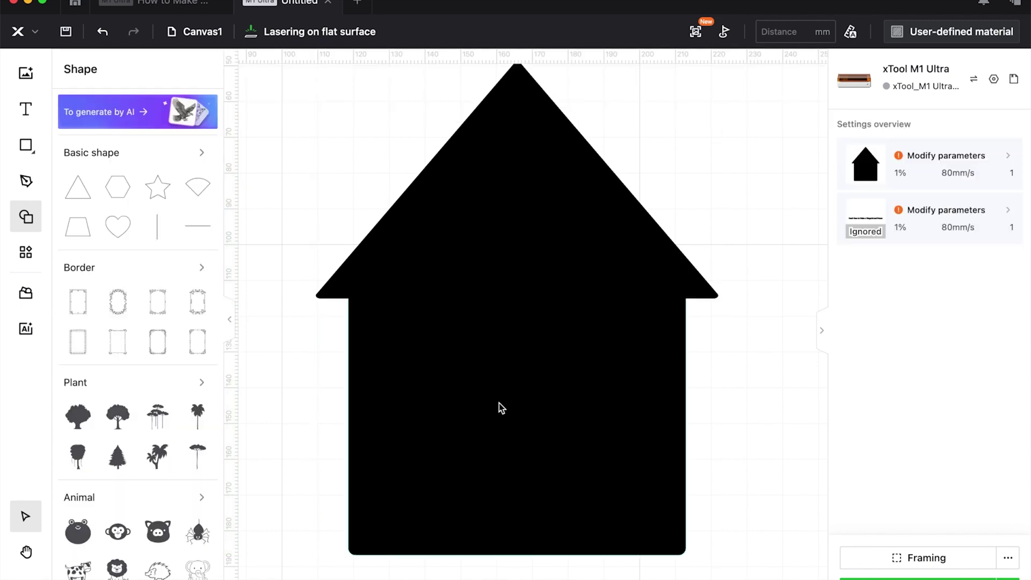
- Flatten the roof further by lowering its peak, and nudge it slightly upward on the house body
{"action": "scroll", "coordinate": [498, 408], "scroll_direction": "down", "scroll_amount": 5}
{"action": "left_click", "coordinate": [560, 372]}
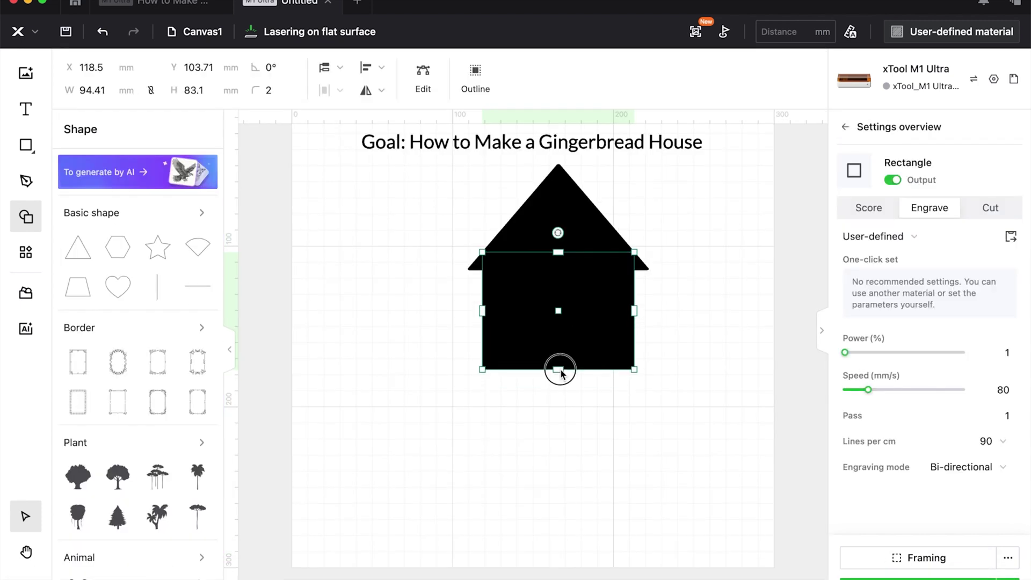
{"action": "left_click", "coordinate": [559, 205]}
{"action": "left_click_drag", "start_coordinate": [559, 163], "coordinate": [560, 185]}
{"action": "left_click_drag", "start_coordinate": [557, 254], "coordinate": [557, 251]}
{"action": "left_click", "coordinate": [449, 363]}
- Draw a rectangle about 112 by 16 mm spanning the width of the eaves and set its corner radius to 2
{"action": "key", "text": "r"}
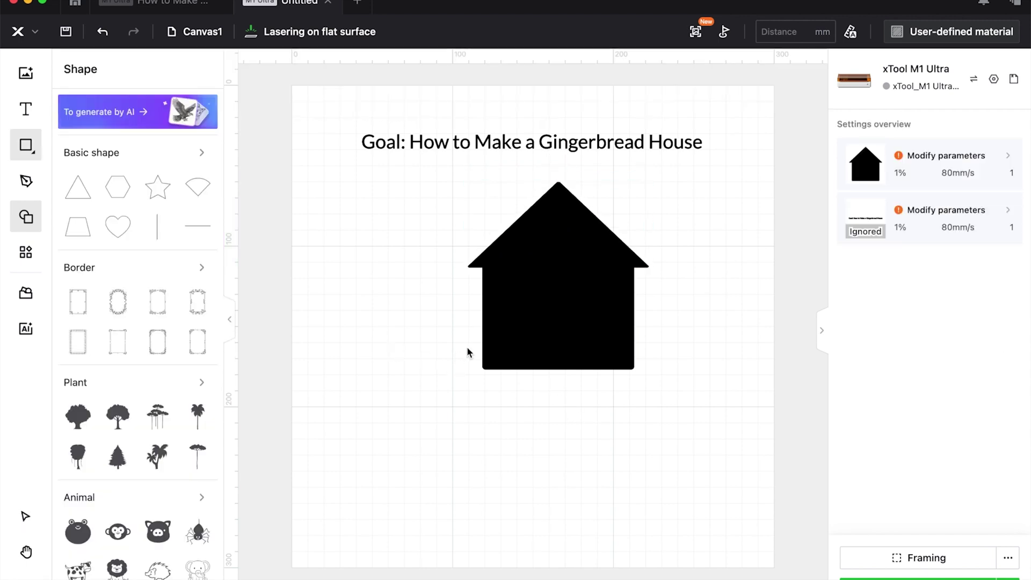
{"action": "left_click_drag", "start_coordinate": [469, 268], "coordinate": [648, 293]}
{"action": "left_click", "coordinate": [264, 91]}
{"action": "type", "text": "2"}
{"action": "key", "text": "Return"}
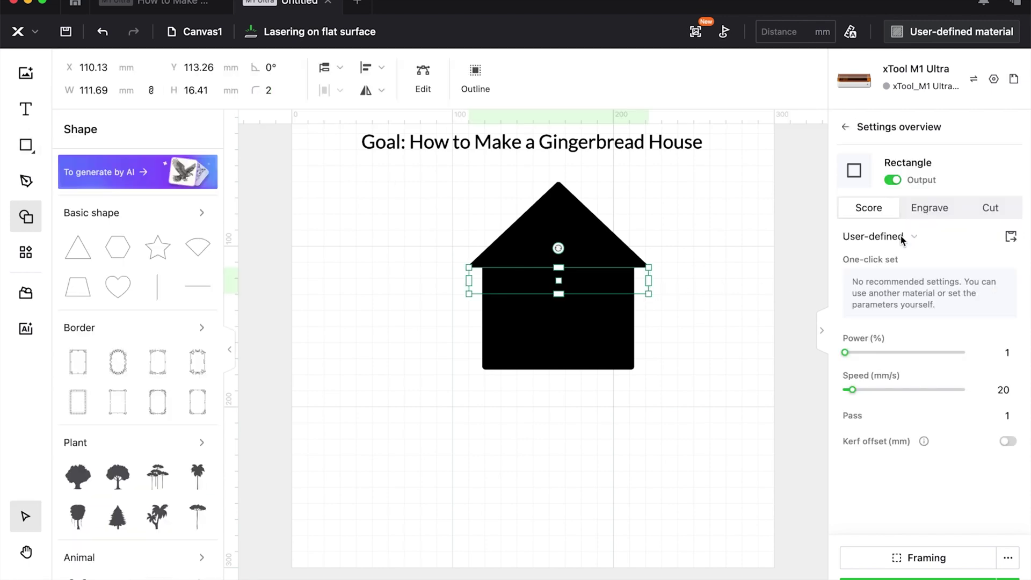
- Set the wide, thin rectangle to Engrave and move it down to the bottom of the house as a base
{"action": "left_click", "coordinate": [930, 207]}
{"action": "left_click_drag", "start_coordinate": [625, 282], "coordinate": [624, 360]}
{"action": "left_click", "coordinate": [518, 408]}
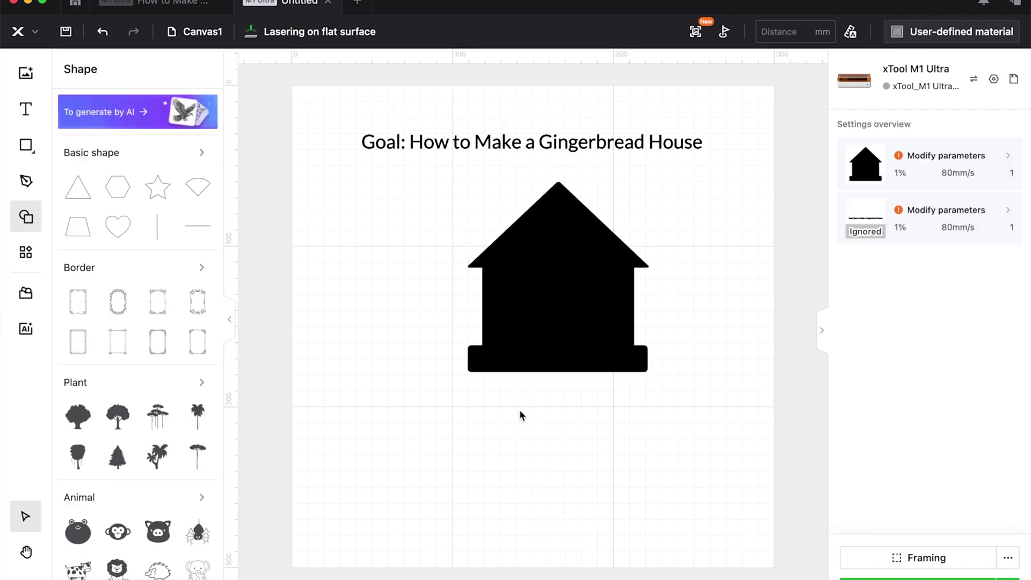
- Align the bottom edges of the house body and the base rectangle
{"action": "left_click_drag", "start_coordinate": [465, 344], "coordinate": [501, 392]}
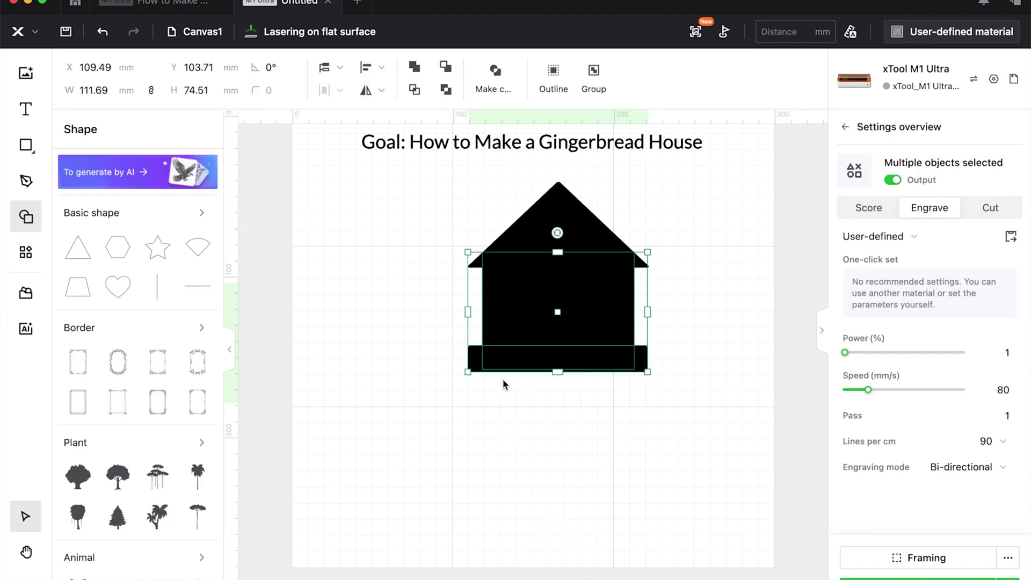
{"action": "left_click", "coordinate": [380, 67]}
{"action": "left_click", "coordinate": [391, 213]}
- Align the roof, house body and base on a common horizontal center
{"action": "left_click", "coordinate": [441, 424]}
{"action": "left_click_drag", "start_coordinate": [417, 216], "coordinate": [605, 437]}
{"action": "left_click", "coordinate": [381, 68]}
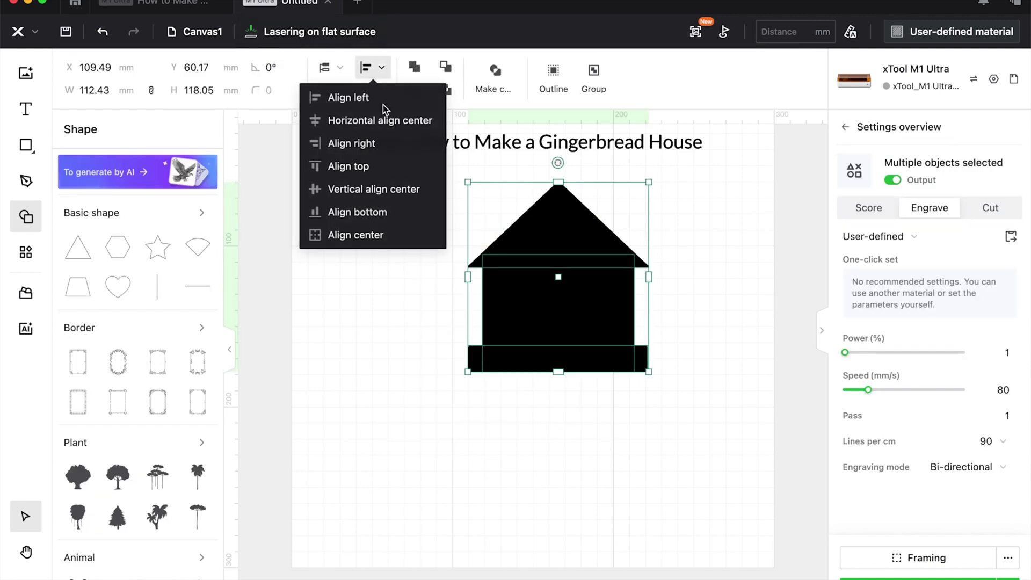
{"action": "left_click", "coordinate": [376, 119]}
{"action": "left_click", "coordinate": [516, 433]}
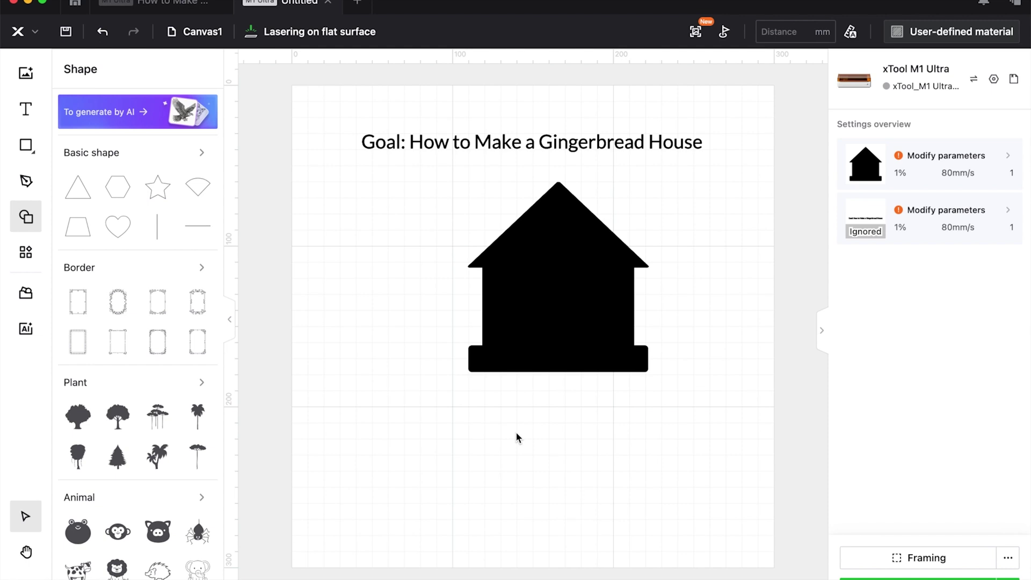
- Draw a chimney rectangle about 21 by 27 mm over the roof's left slope and set its corner radius to 2
{"action": "scroll", "coordinate": [516, 433], "scroll_direction": "up", "scroll_amount": 5}
{"action": "scroll", "coordinate": [434, 546], "scroll_direction": "up", "scroll_amount": 1}
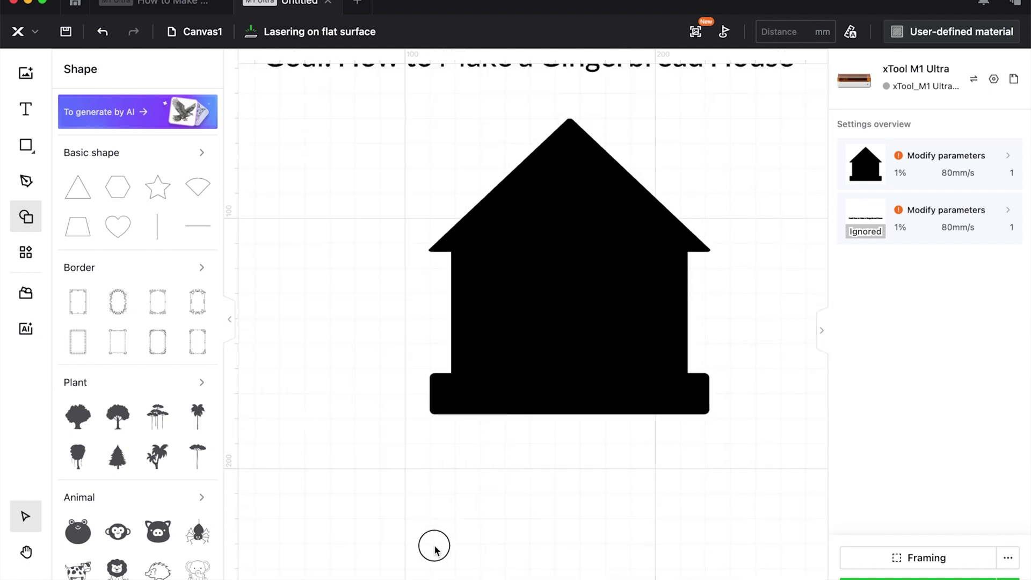
{"action": "scroll", "coordinate": [434, 549], "scroll_direction": "up", "scroll_amount": 3}
{"action": "scroll", "coordinate": [434, 549], "scroll_direction": "right", "scroll_amount": 2}
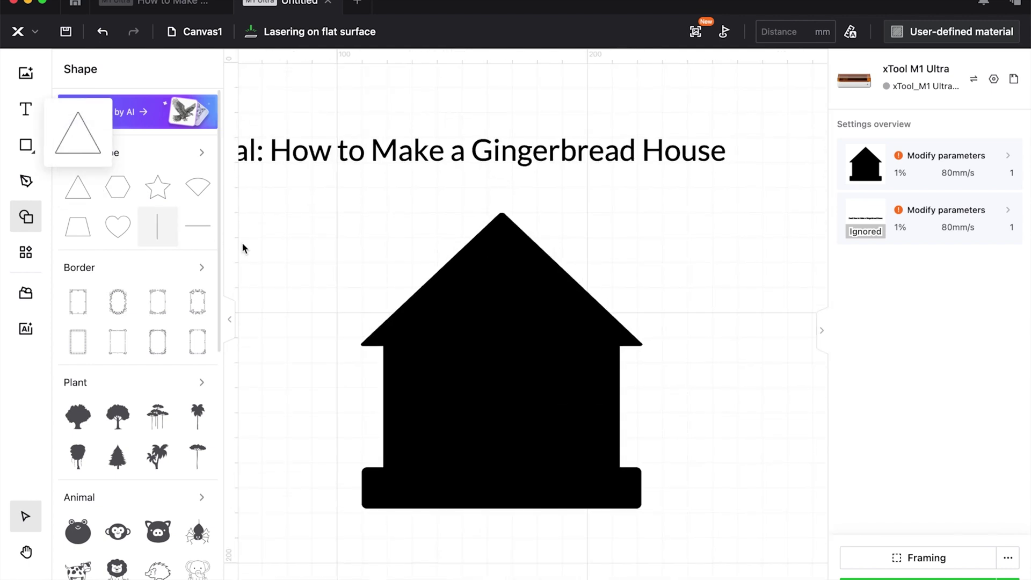
{"action": "key", "text": "r"}
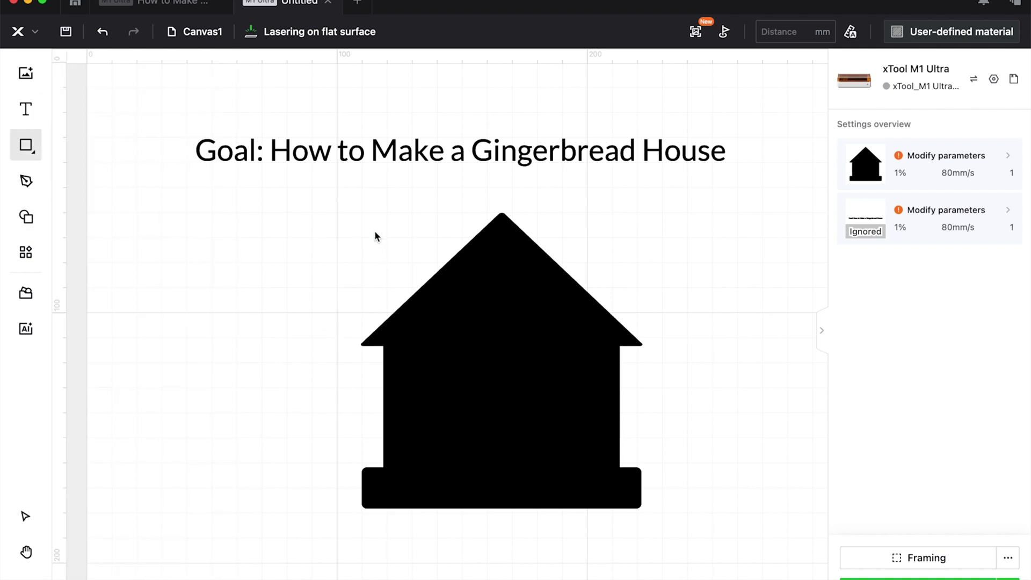
{"action": "left_click_drag", "start_coordinate": [374, 230], "coordinate": [426, 298]}
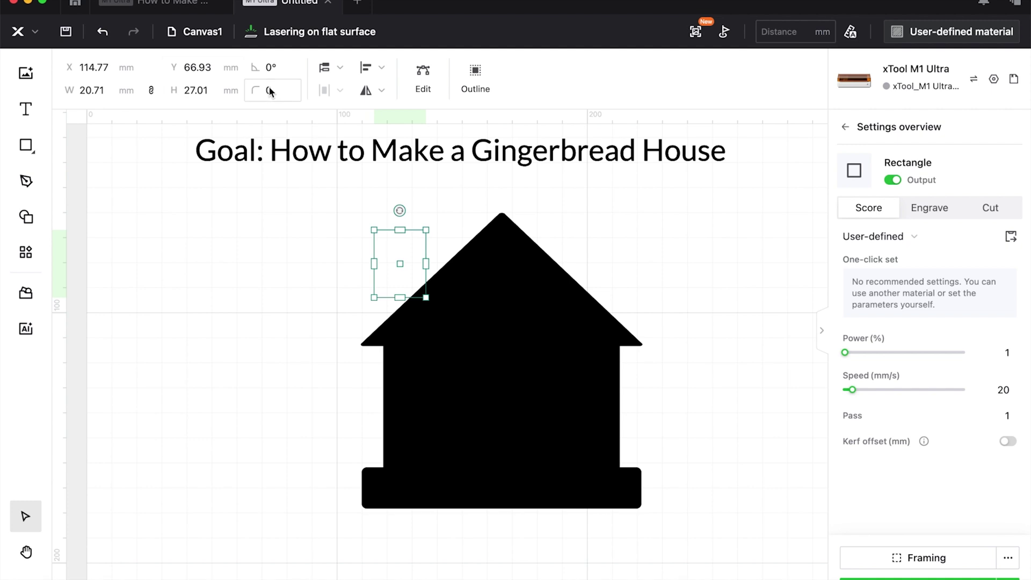
{"action": "left_click", "coordinate": [270, 92]}
{"action": "type", "text": "2"}
{"action": "key", "text": "Return"}
- Set the chimney rectangle to Engrave and move it down and inward so it overlaps the roof's left slope
{"action": "left_click", "coordinate": [929, 207]}
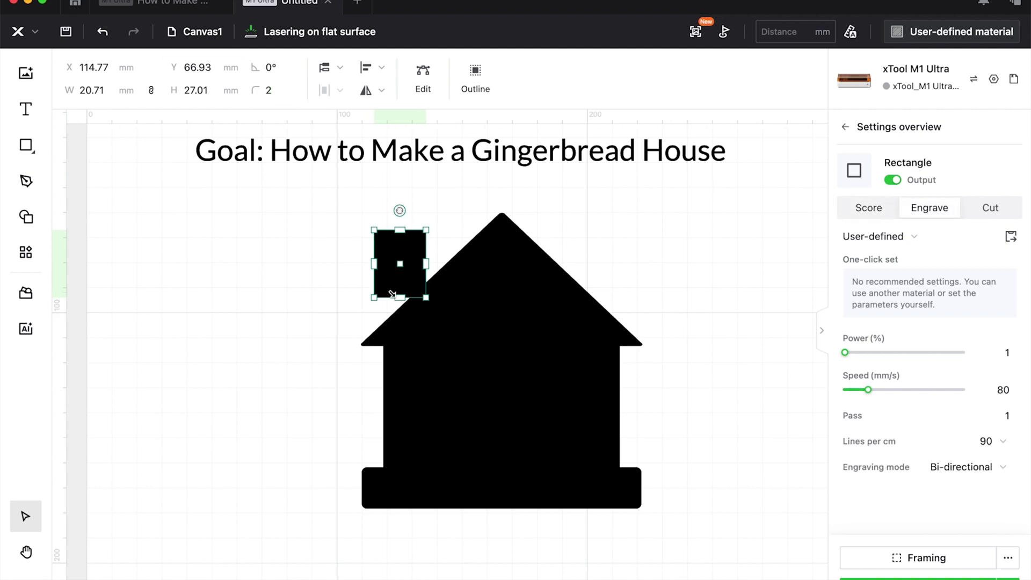
{"action": "left_click_drag", "start_coordinate": [407, 248], "coordinate": [430, 273]}
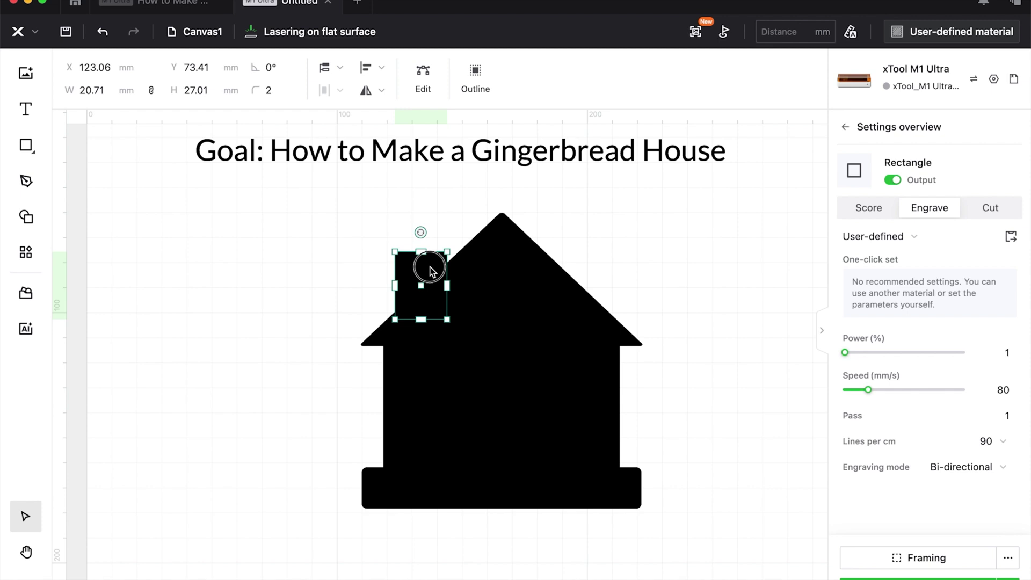
{"action": "left_click", "coordinate": [298, 269]}
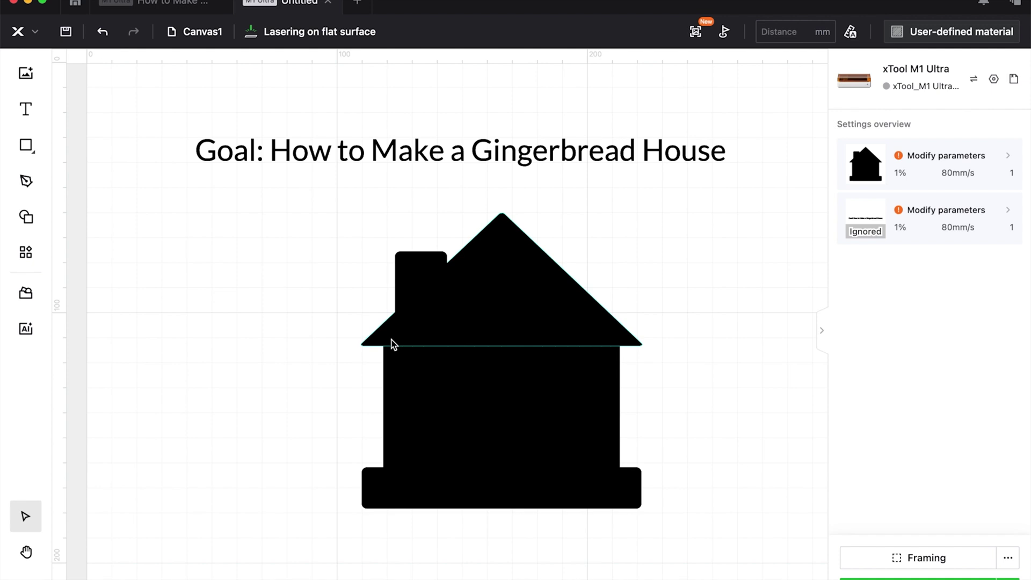
- Rename the current canvas as Elements Original
{"action": "key", "text": "super+0"}
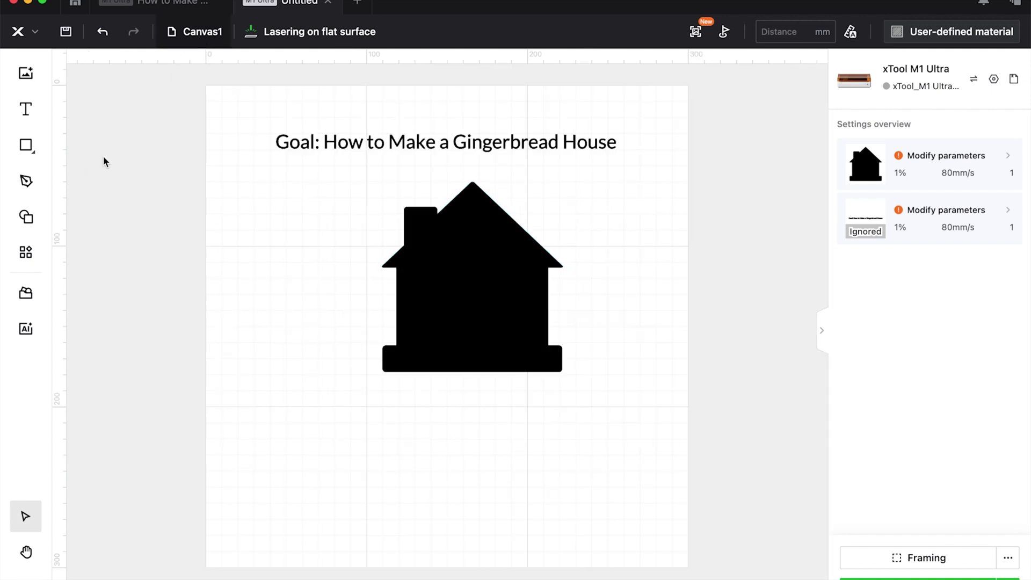
{"action": "double_click", "coordinate": [81, 221]}
{"action": "type", "text": "Ele"}
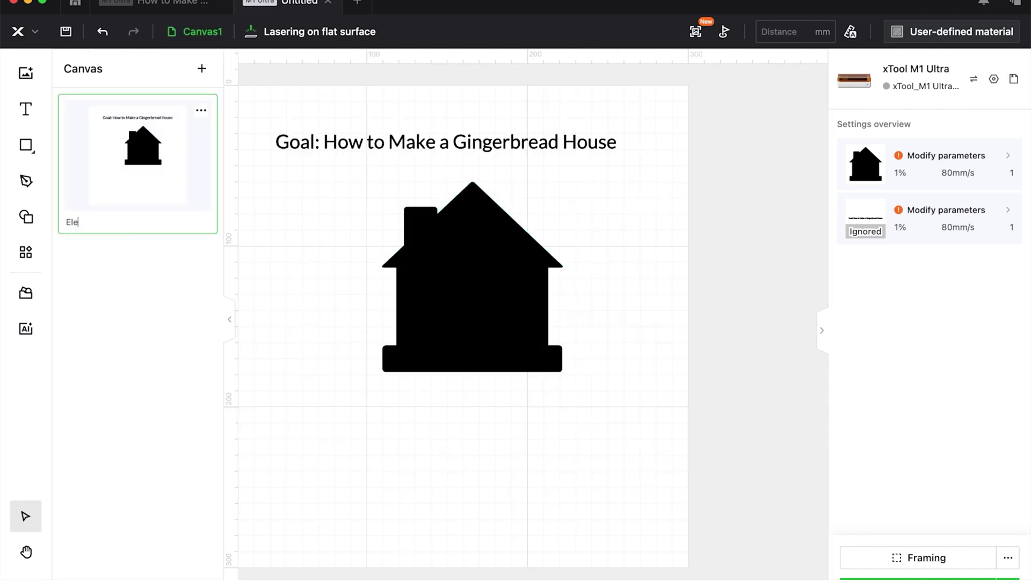
{"action": "type", "text": "ments Original"}
{"action": "key", "text": "Return"}
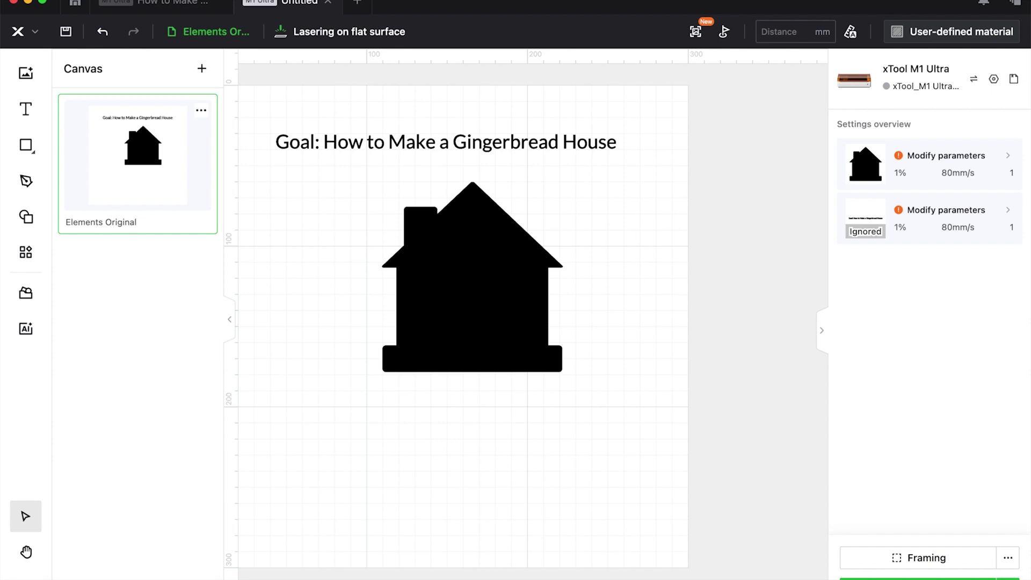
- Add a second canvas and name it Working
{"action": "double_click", "coordinate": [95, 370]}
{"action": "double_click", "coordinate": [95, 370]}
{"action": "type", "text": "Worki"}
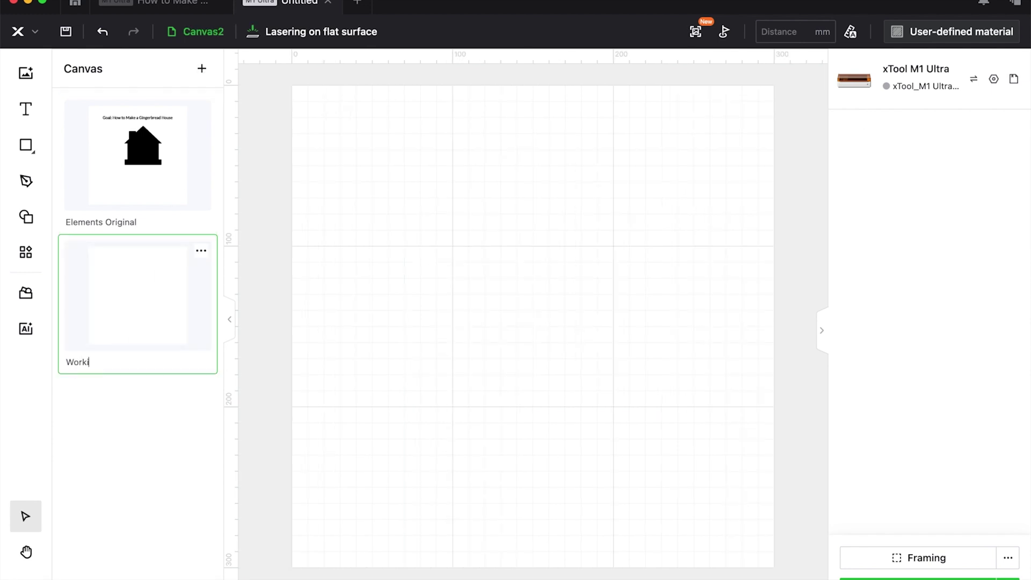
{"action": "type", "text": "ng"}
{"action": "key", "text": "Return"}
- Copy all artwork from the Elements Original canvas and paste it into the Working canvas
{"action": "left_click", "coordinate": [154, 134]}
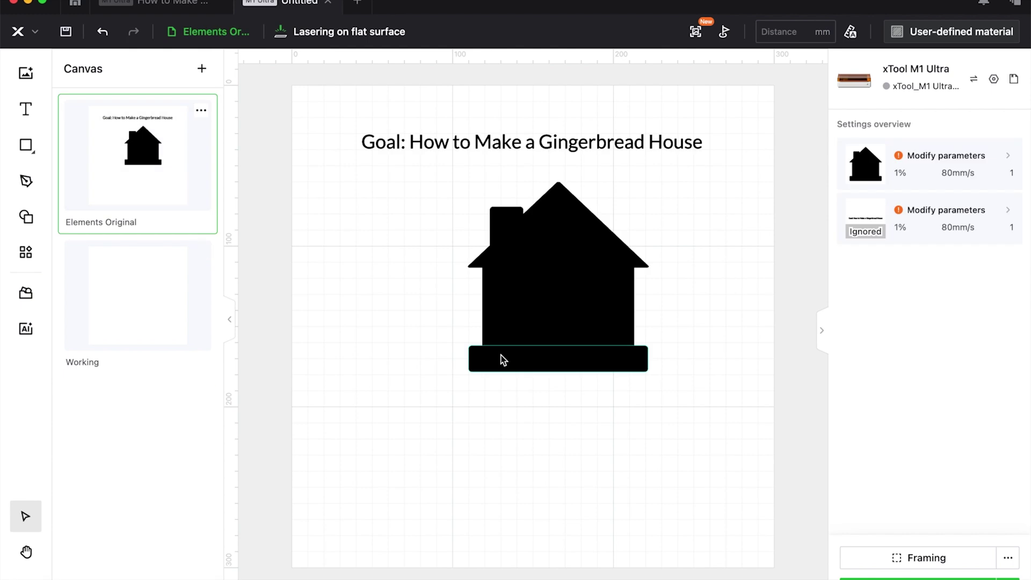
{"action": "key", "text": "super+a"}
{"action": "left_click", "coordinate": [163, 382]}
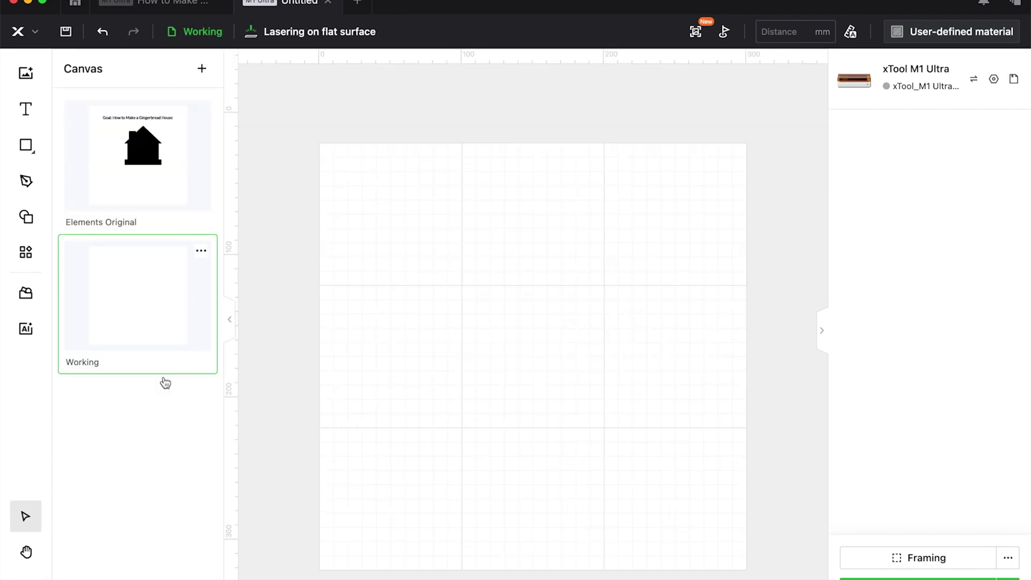
{"action": "key", "text": "super+v"}
{"action": "left_click_drag", "start_coordinate": [550, 349], "coordinate": [548, 328]}
{"action": "left_click", "coordinate": [544, 456]}
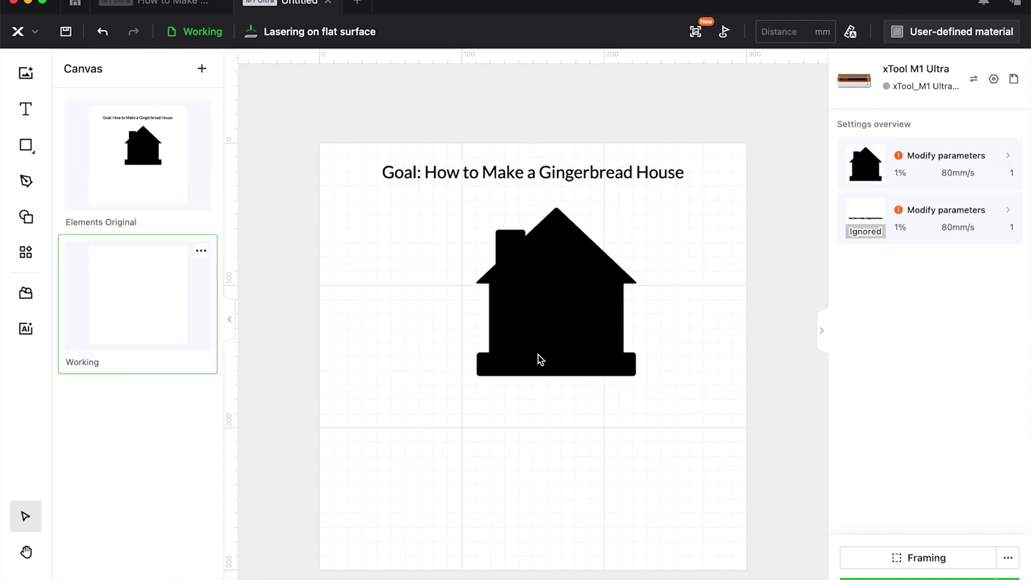
- Unite the roof, chimney, body and base, and set aside a duplicate over the work area's left edge with output disabled
{"action": "left_click_drag", "start_coordinate": [429, 219], "coordinate": [734, 444]}
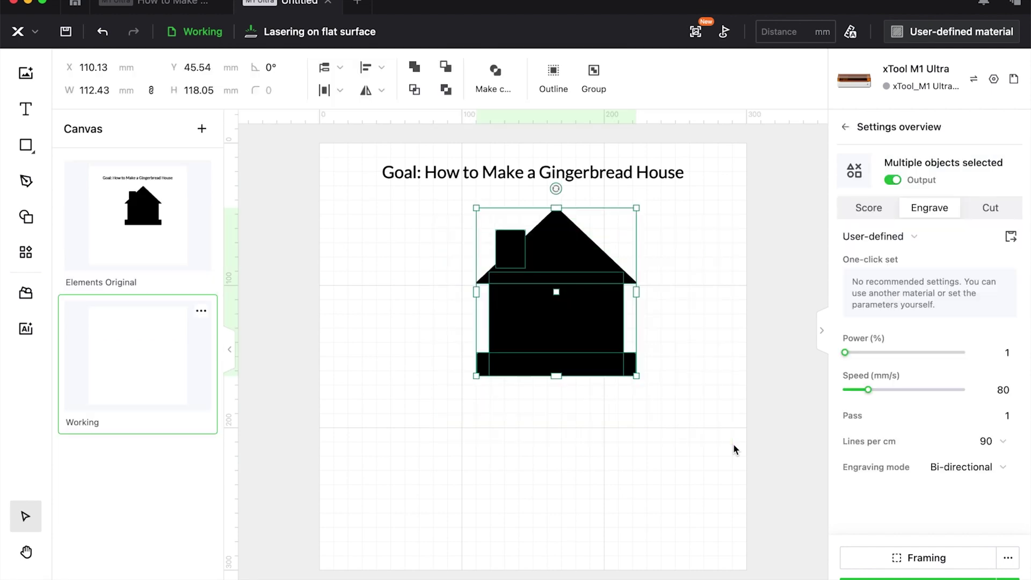
{"action": "left_click", "coordinate": [414, 65]}
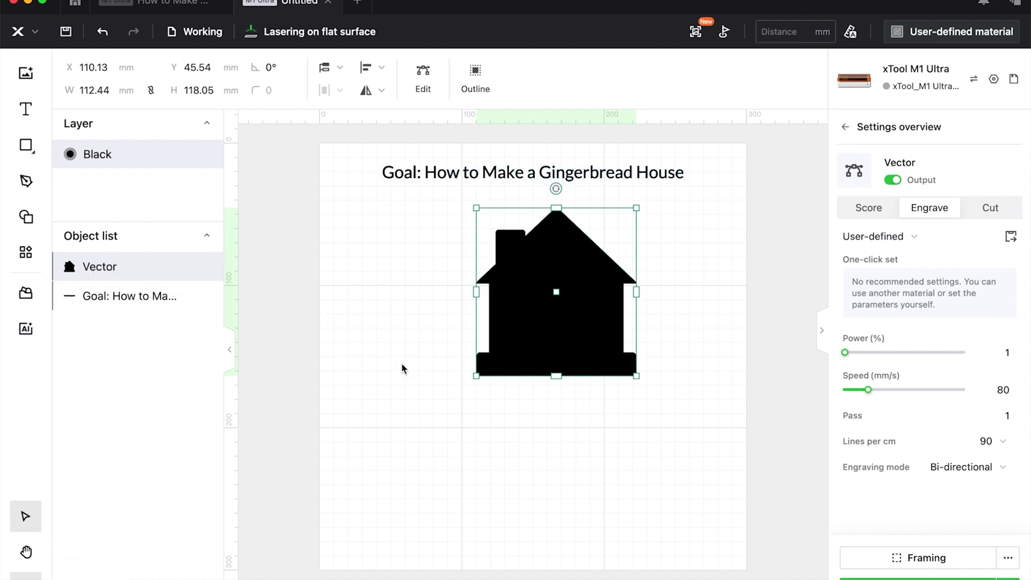
{"action": "key", "text": "super+d"}
{"action": "left_click_drag", "start_coordinate": [532, 338], "coordinate": [303, 403]}
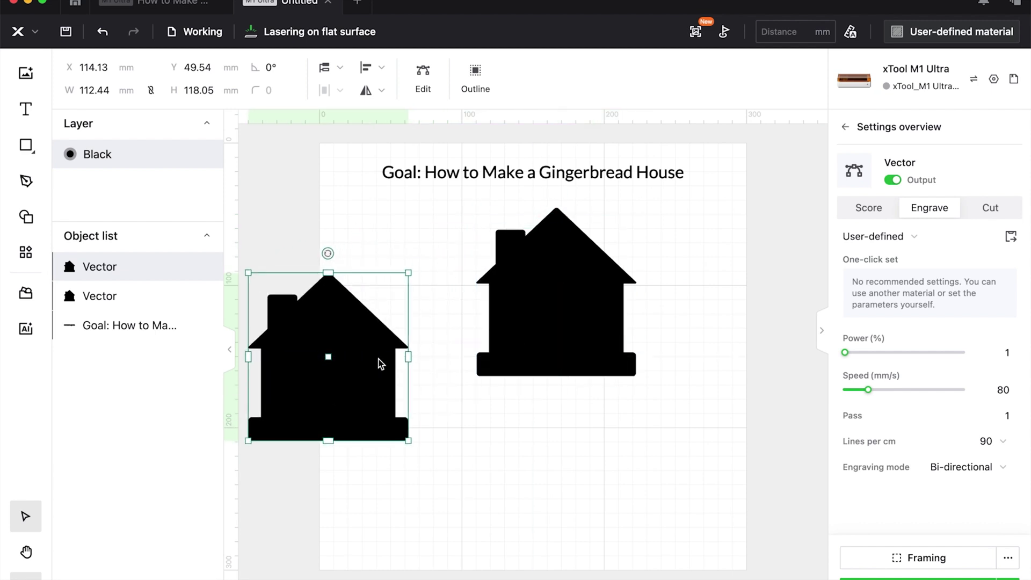
{"action": "left_click", "coordinate": [914, 181]}
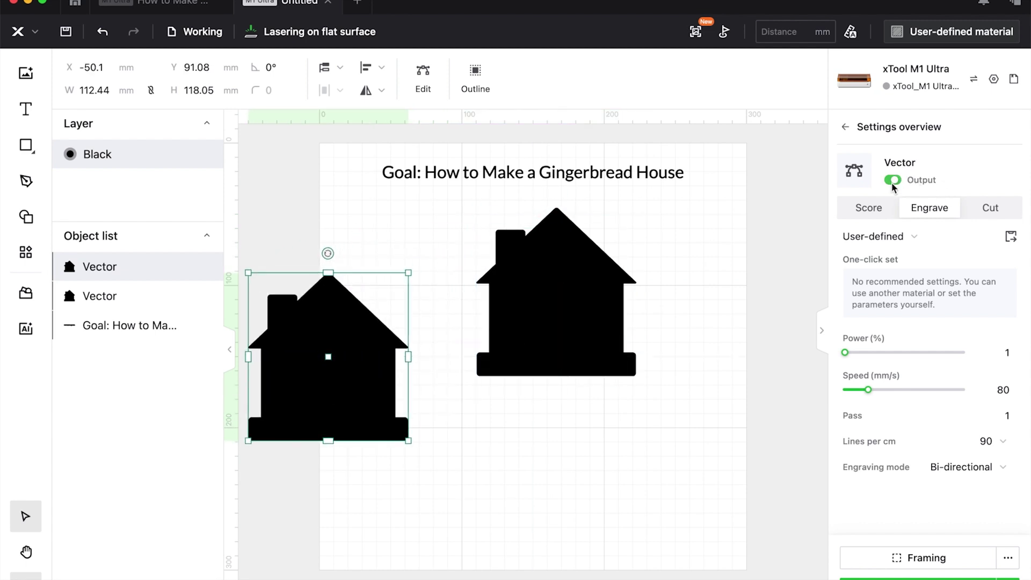
- Move the original united house to the Blue layer
{"action": "left_click", "coordinate": [555, 306]}
{"action": "right_click", "coordinate": [555, 306]}
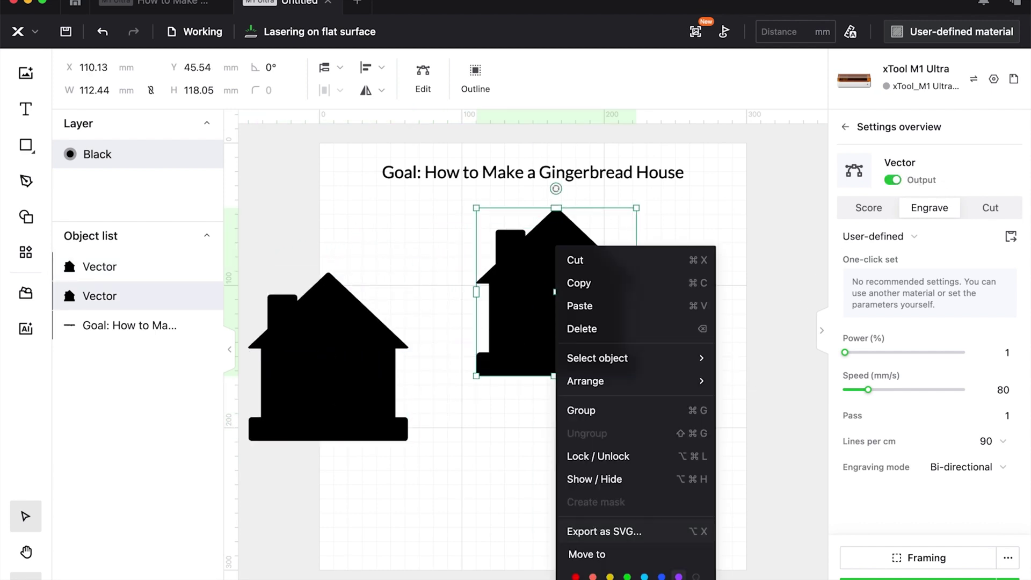
{"action": "left_click", "coordinate": [666, 573]}
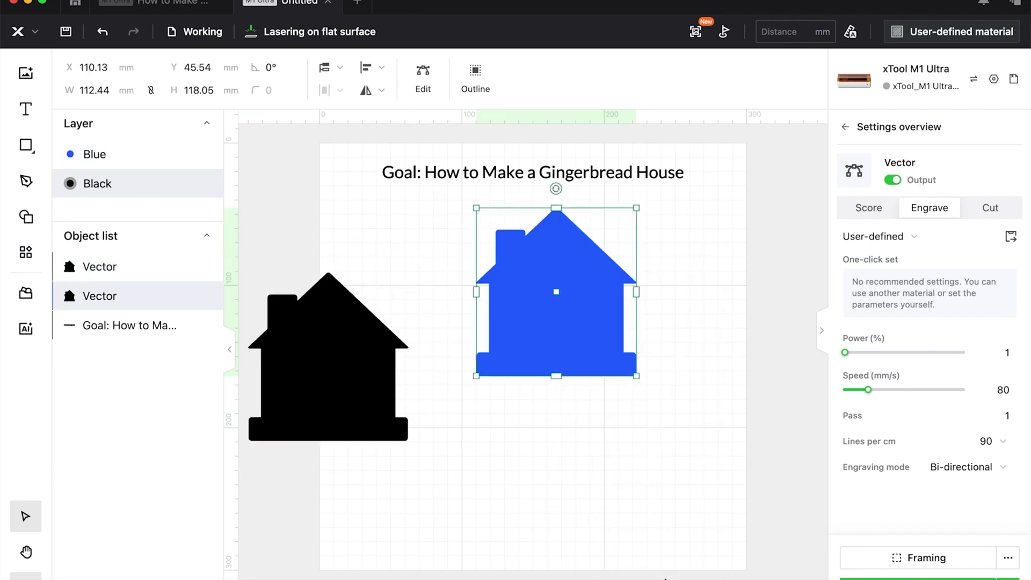
{"action": "left_click", "coordinate": [646, 505]}
- Add an engraved rectangle with corner radius 2 beside the house's right wall and stretch it to about 24 by 24 mm
{"action": "key", "text": "super+plus"}
{"action": "key", "text": "super+plus"}
{"action": "scroll", "coordinate": [564, 553], "scroll_direction": "right", "scroll_amount": 3}
{"action": "scroll", "coordinate": [565, 553], "scroll_direction": "up", "scroll_amount": 2}
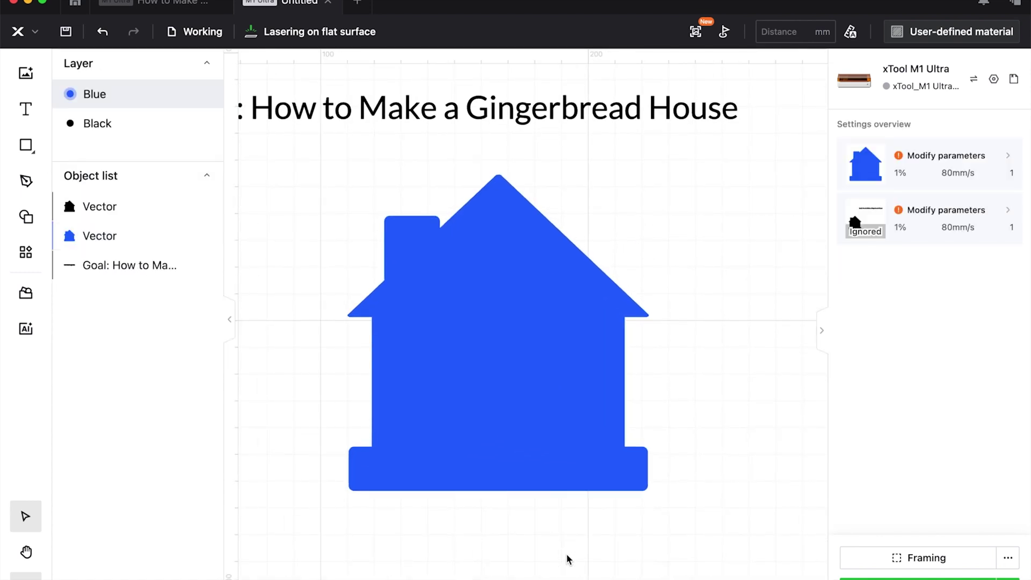
{"action": "scroll", "coordinate": [569, 560], "scroll_direction": "right", "scroll_amount": 3}
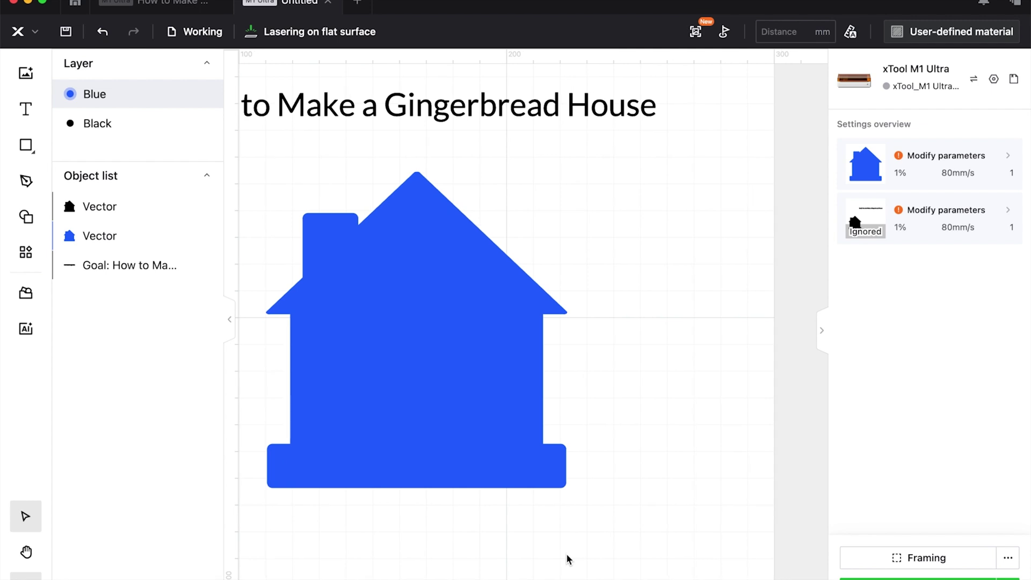
{"action": "scroll", "coordinate": [568, 559], "scroll_direction": "down", "scroll_amount": 1}
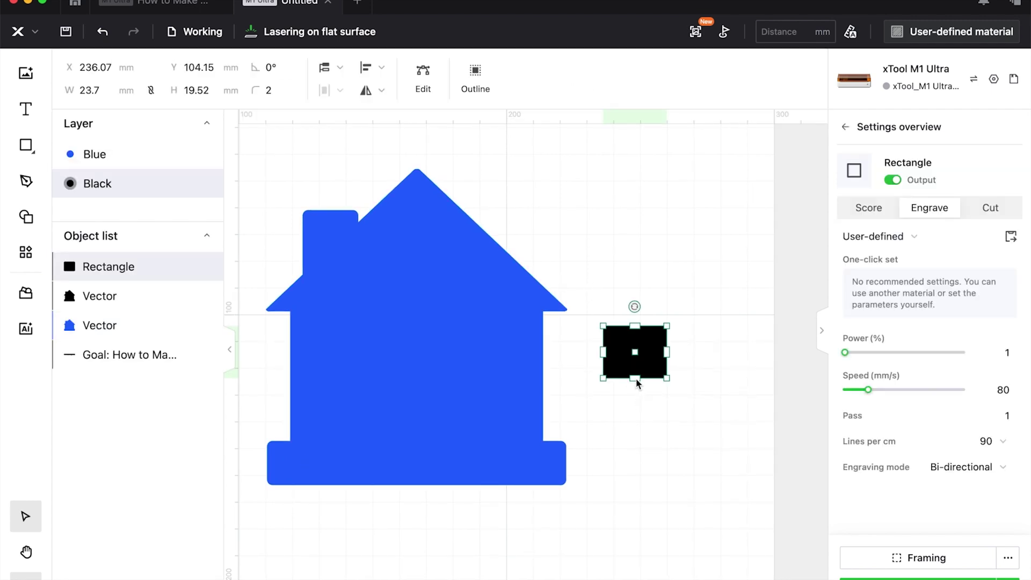
{"action": "left_click_drag", "start_coordinate": [636, 379], "coordinate": [712, 392]}
- Create two thin engraved bars about 24 mm long beside the small square, one vertical and one horizontal
{"action": "key", "text": "super+="}
{"action": "key", "text": "ctrl+v"}
{"action": "key", "text": "super+d"}
{"action": "left_click_drag", "start_coordinate": [736, 338], "coordinate": [779, 400]}
- Center the two thin bars on each other horizontally and vertically, and unite them into a cross
{"action": "left_click", "coordinate": [715, 359], "text": "shift"}
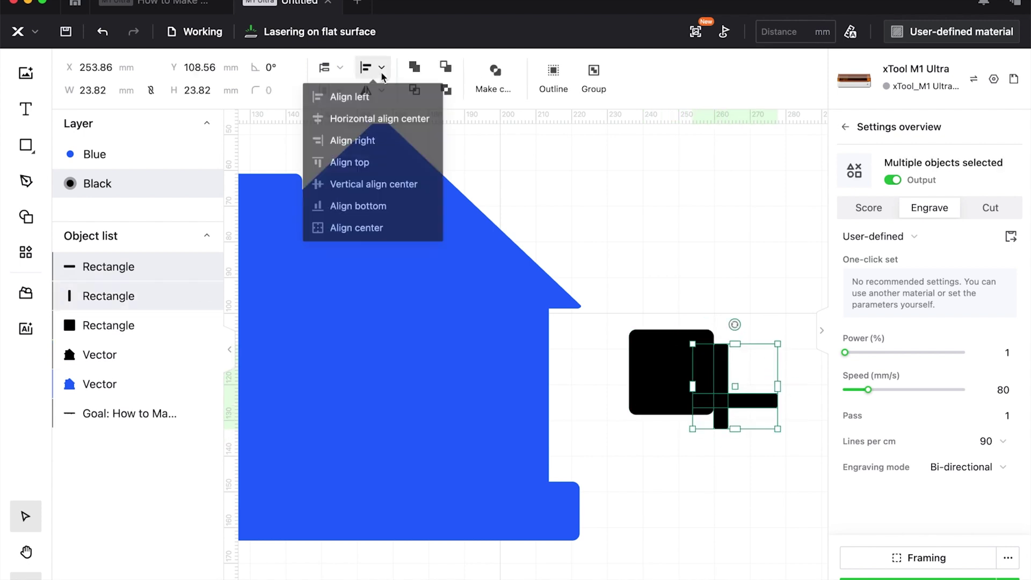
{"action": "left_click", "coordinate": [380, 119]}
{"action": "left_click", "coordinate": [381, 67]}
{"action": "left_click", "coordinate": [374, 184]}
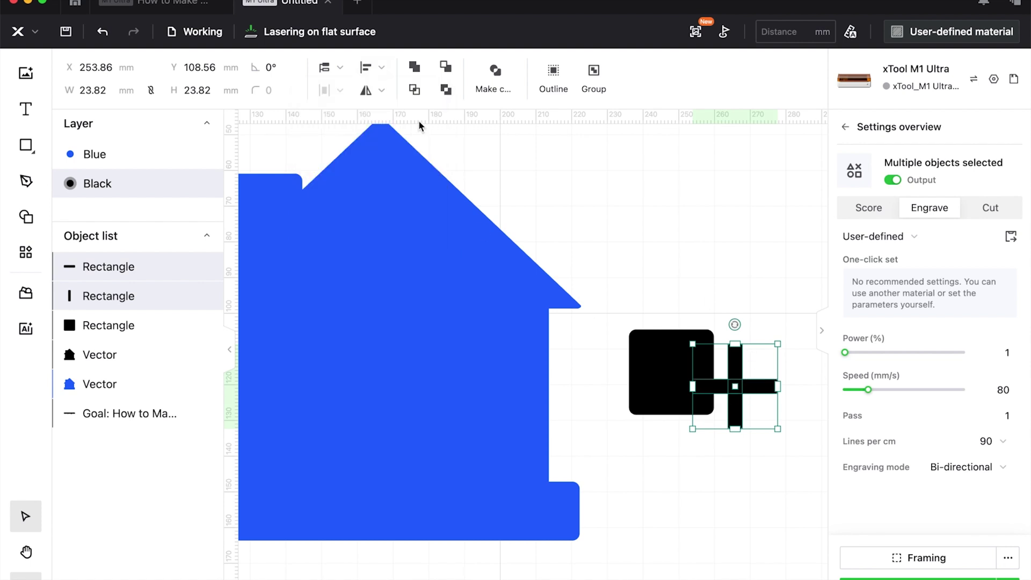
{"action": "left_click", "coordinate": [410, 68]}
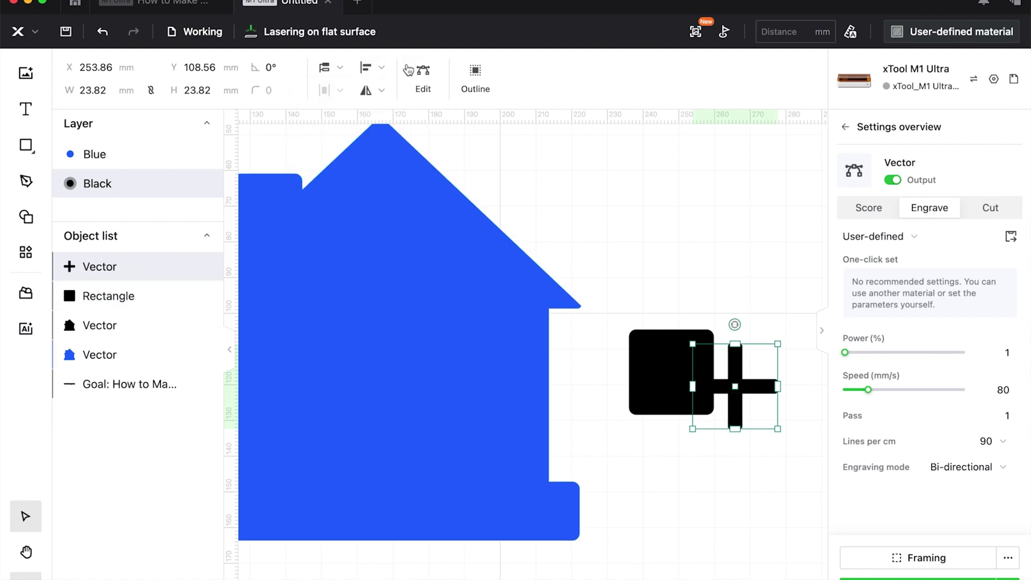
- Duplicate the small black square above the cross and enlarge the copy to about 31 by 31 mm
{"action": "left_click", "coordinate": [667, 362]}
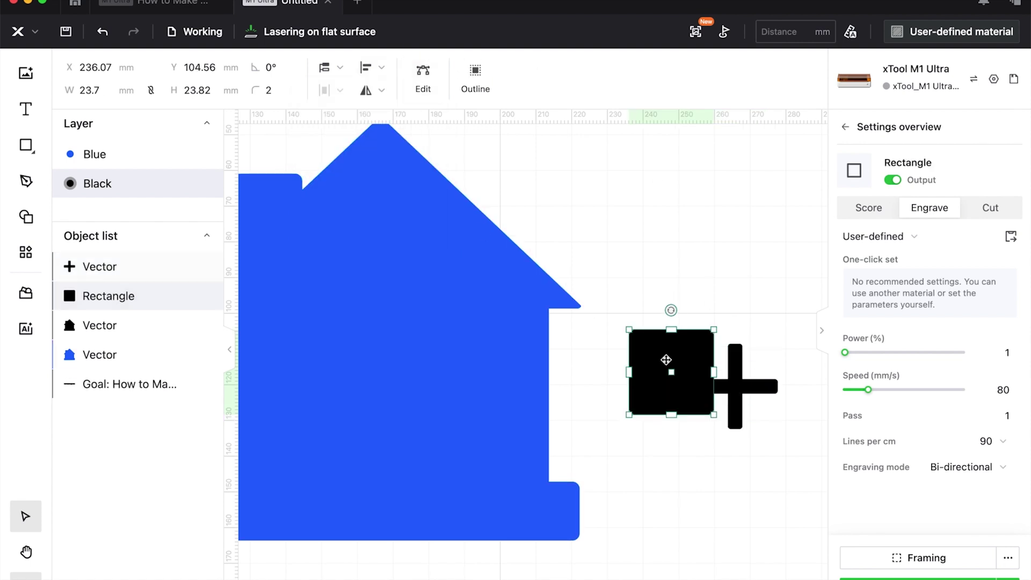
{"action": "key", "text": "super+d"}
{"action": "left_click_drag", "start_coordinate": [666, 360], "coordinate": [698, 263]}
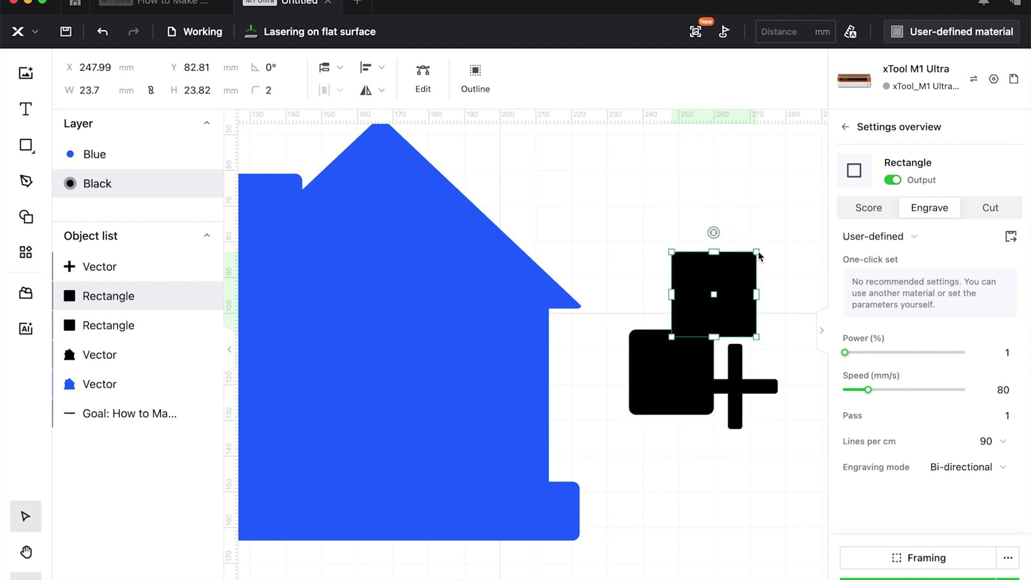
{"action": "left_click_drag", "start_coordinate": [759, 254], "coordinate": [783, 229]}
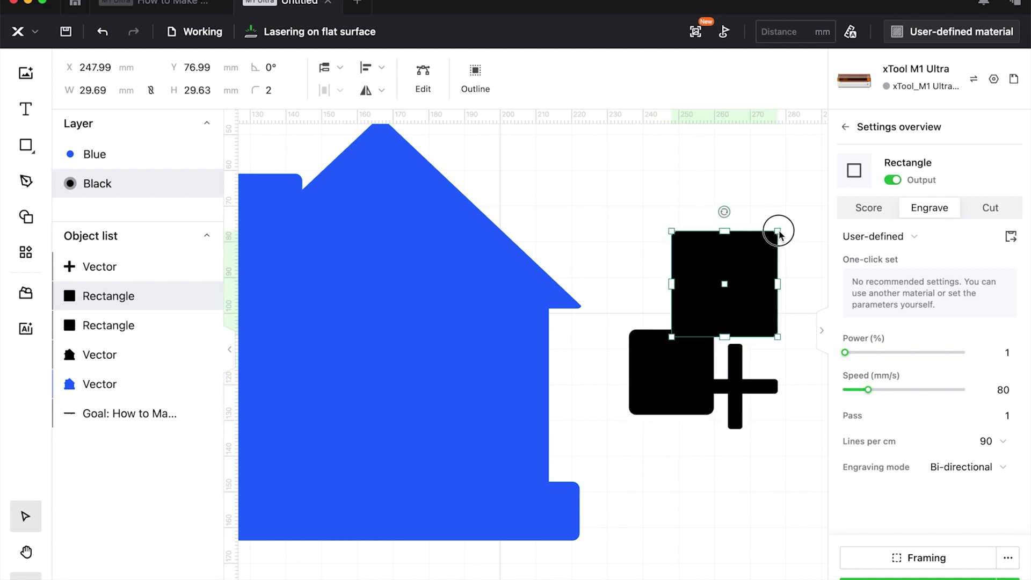
- Move the smaller square to the Red layer and center it inside the larger black square
{"action": "right_click", "coordinate": [675, 409]}
{"action": "left_click", "coordinate": [696, 577]}
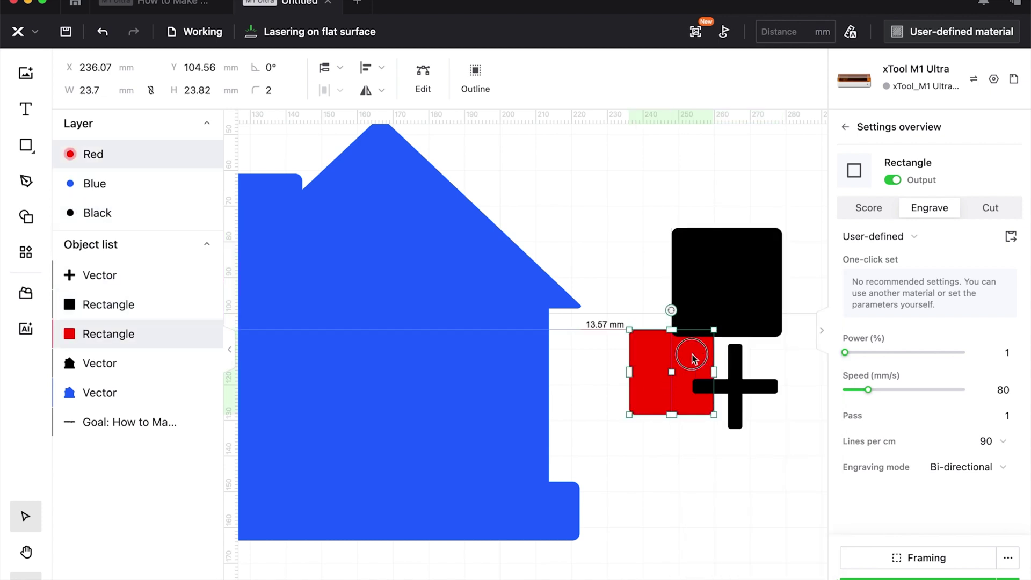
{"action": "left_click_drag", "start_coordinate": [691, 357], "coordinate": [712, 307]}
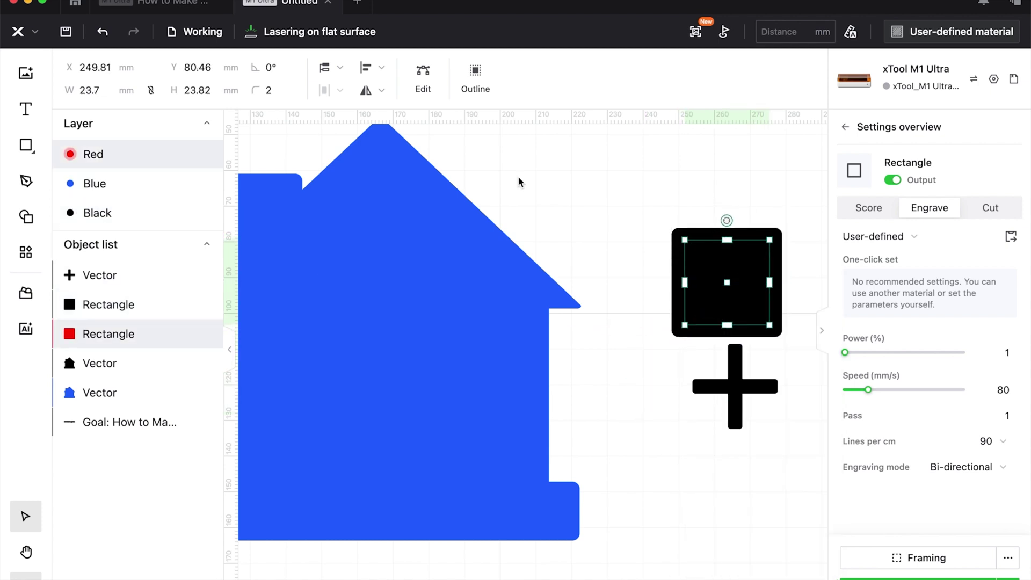
- Bring the red square to the front and select it together with the larger black square
{"action": "left_click", "coordinate": [340, 67]}
{"action": "left_click", "coordinate": [333, 96]}
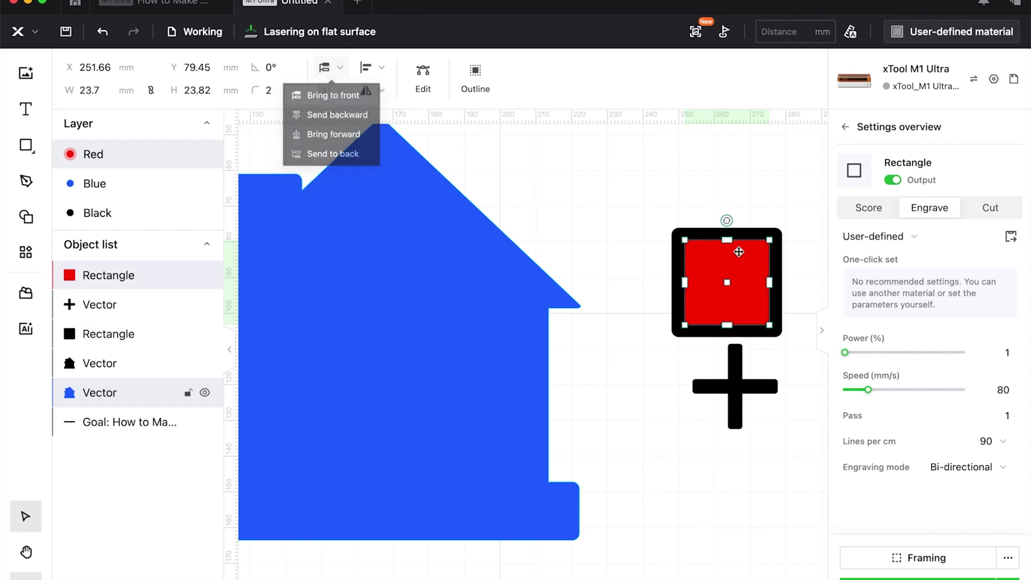
{"action": "left_click", "coordinate": [784, 354]}
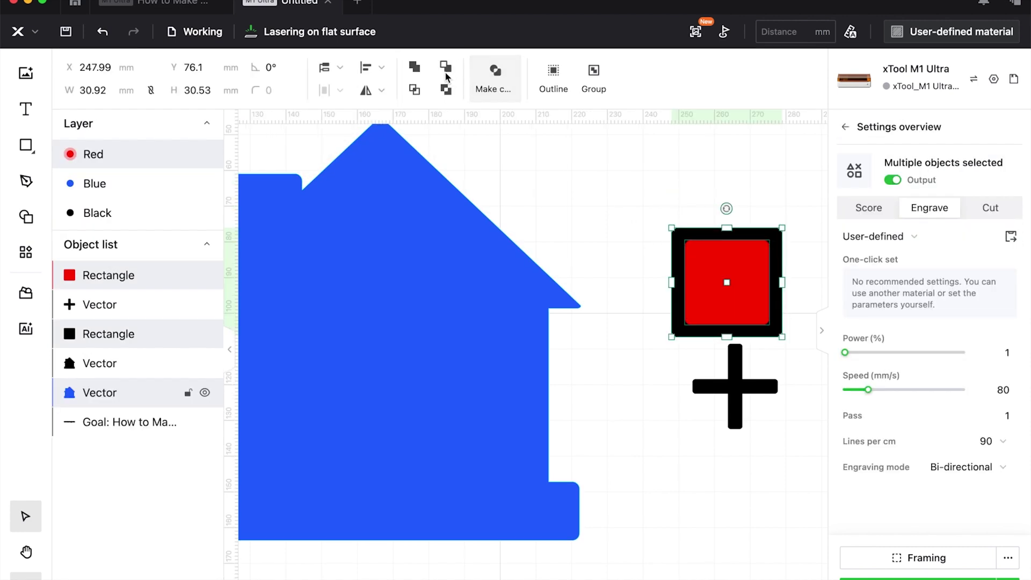
- Align the red square and the larger black square on their horizontal and vertical centers
{"action": "left_click", "coordinate": [379, 71]}
{"action": "left_click", "coordinate": [376, 120]}
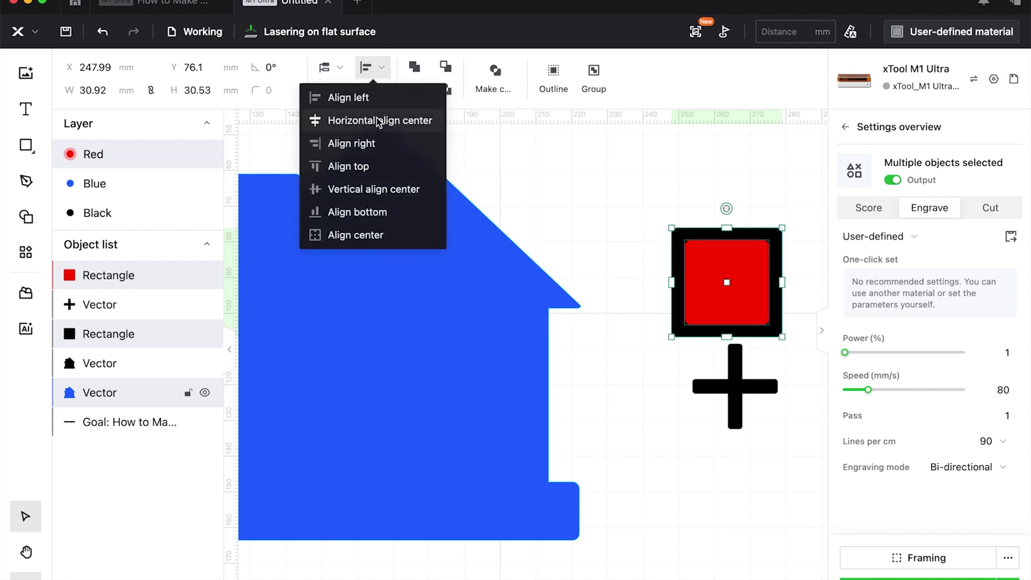
{"action": "left_click", "coordinate": [378, 68]}
{"action": "left_click", "coordinate": [388, 190]}
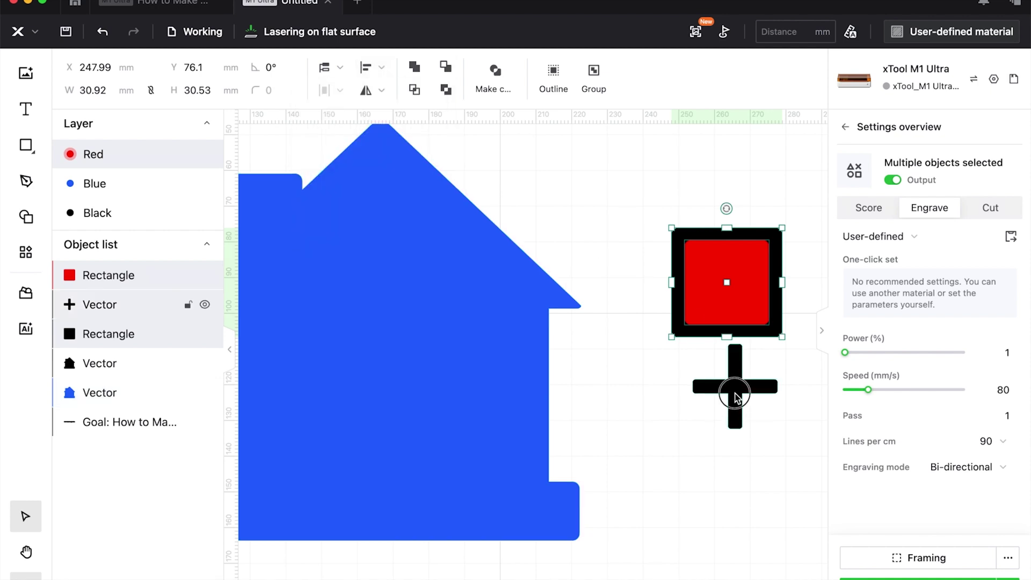
- Move the black cross onto the red square and bring it to the front
{"action": "left_click_drag", "start_coordinate": [735, 396], "coordinate": [726, 297]}
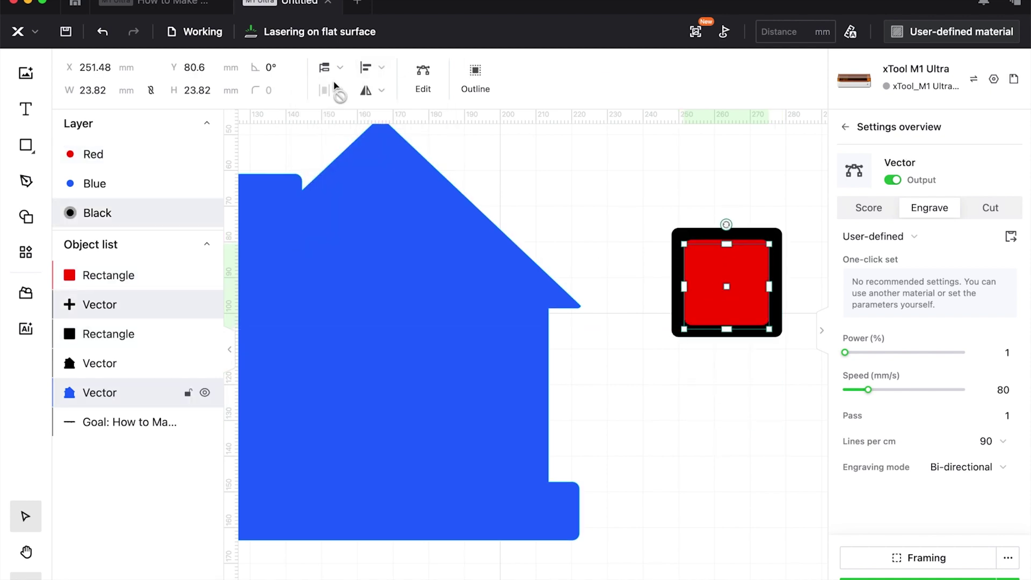
{"action": "left_click", "coordinate": [329, 68]}
{"action": "left_click", "coordinate": [333, 99]}
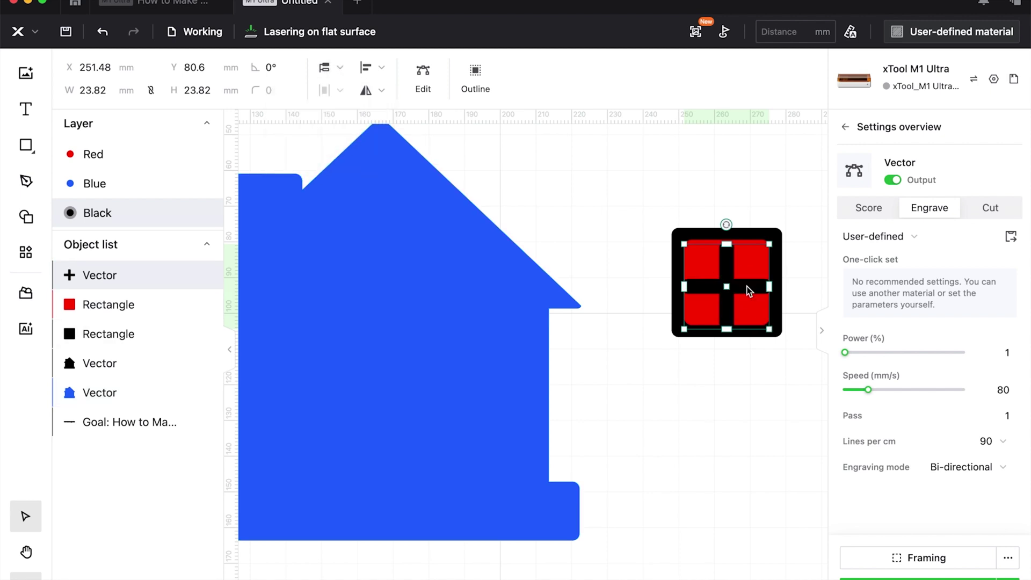
- Enlarge the cross slightly so it overlaps the black frame, and center it horizontally and vertically with both squares
{"action": "left_click_drag", "start_coordinate": [750, 290], "coordinate": [750, 283]}
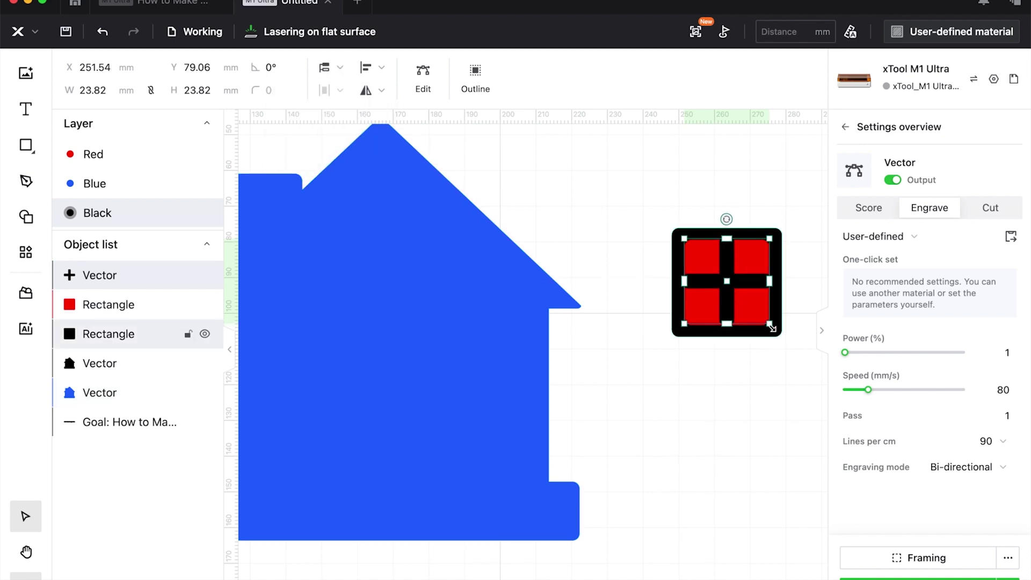
{"action": "left_click_drag", "start_coordinate": [772, 328], "coordinate": [775, 332]}
{"action": "left_click_drag", "start_coordinate": [788, 373], "coordinate": [672, 195]}
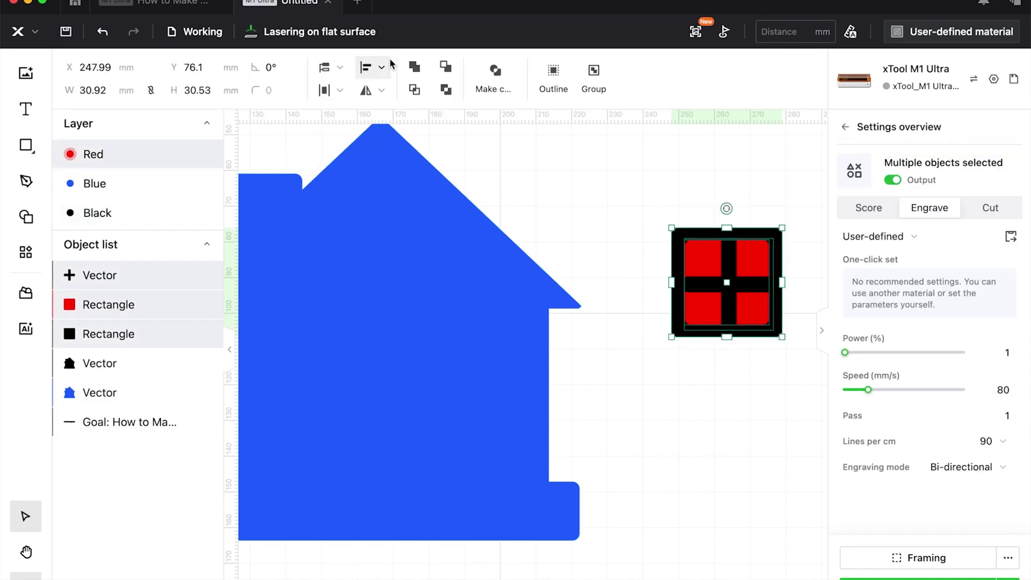
{"action": "left_click", "coordinate": [374, 75]}
{"action": "left_click", "coordinate": [370, 120]}
{"action": "left_click", "coordinate": [370, 70]}
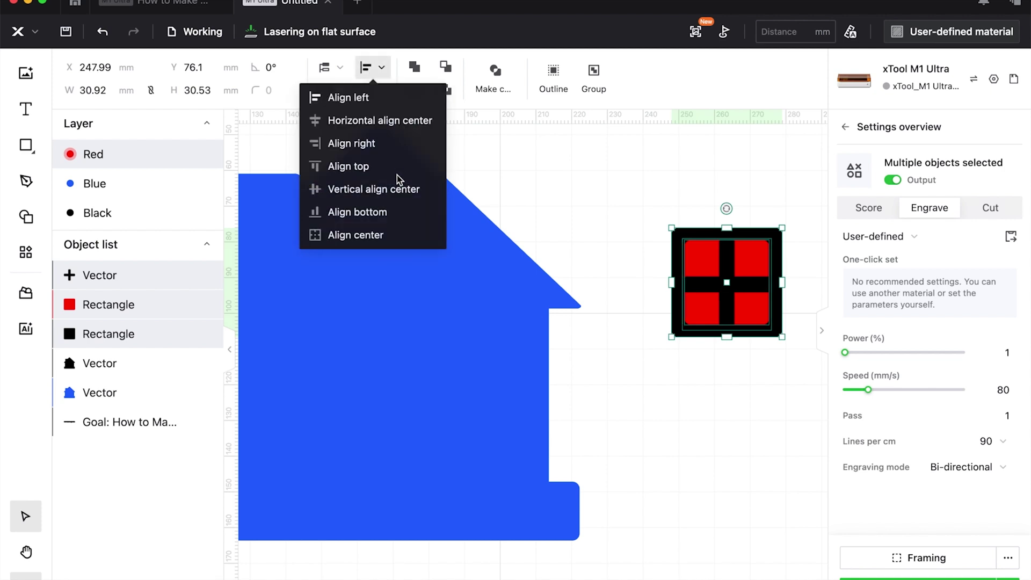
{"action": "left_click", "coordinate": [395, 189]}
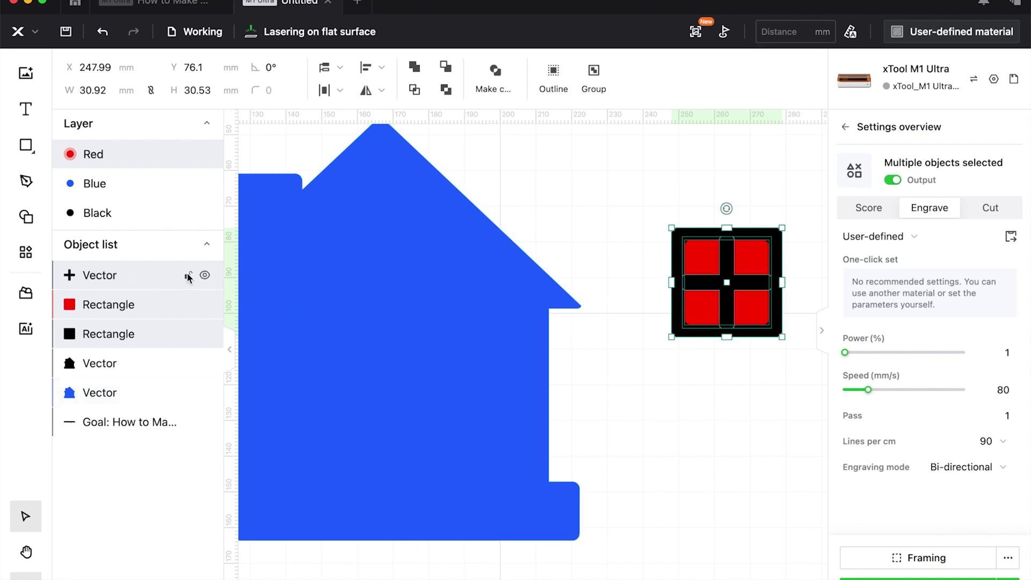
- Lock the cross and subtract the red square from the larger black square to form a window frame
{"action": "left_click", "coordinate": [188, 276]}
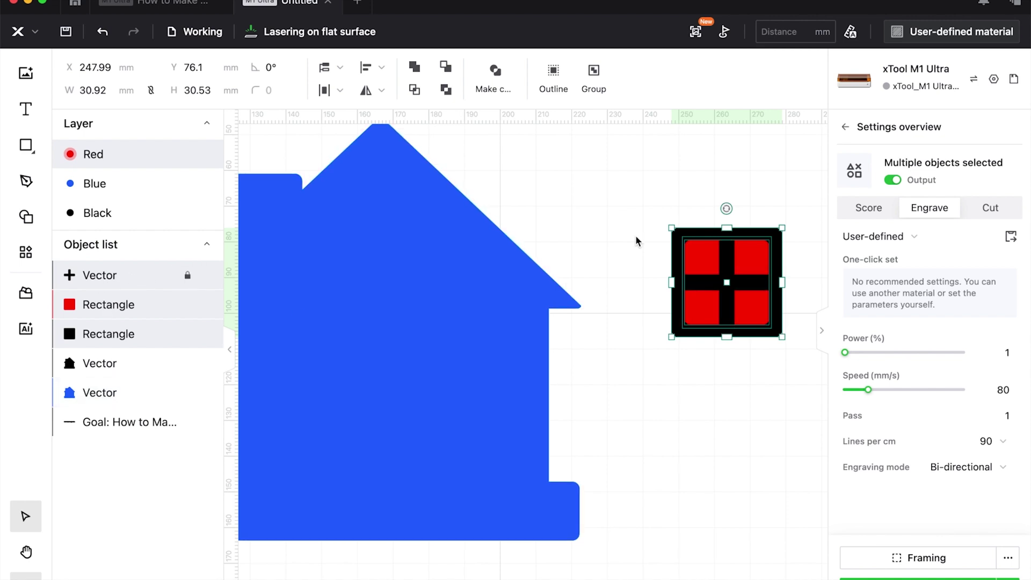
{"action": "left_click", "coordinate": [817, 310]}
{"action": "left_click_drag", "start_coordinate": [628, 208], "coordinate": [633, 307]}
{"action": "left_click", "coordinate": [445, 67]}
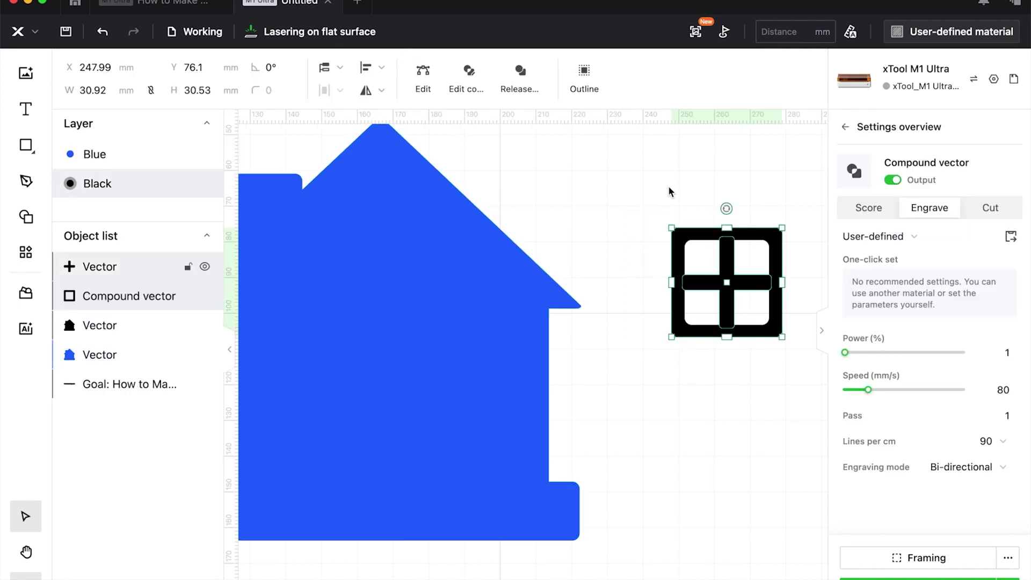
- Unite the cross with the hollow frame and shrink the finished window to about 23 by 24 mm
{"action": "left_click", "coordinate": [810, 397]}
{"action": "left_click_drag", "start_coordinate": [648, 203], "coordinate": [813, 398]}
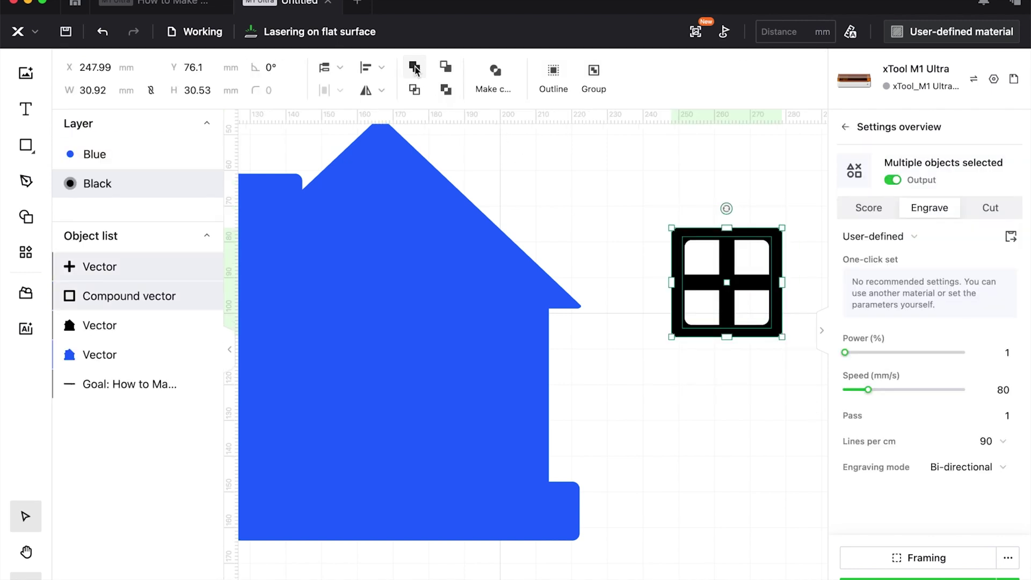
{"action": "left_click", "coordinate": [414, 67]}
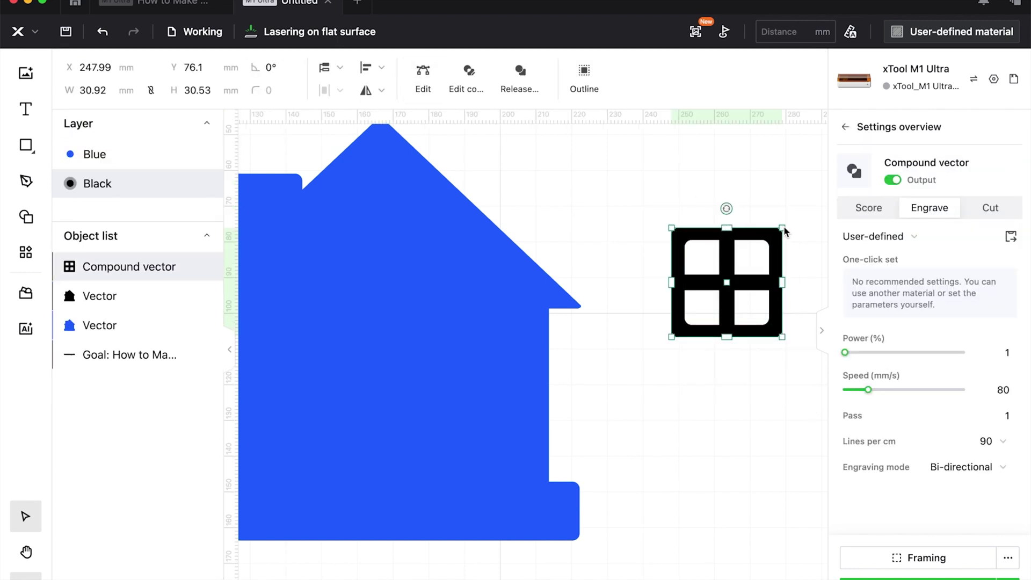
{"action": "left_click_drag", "start_coordinate": [783, 229], "coordinate": [758, 255]}
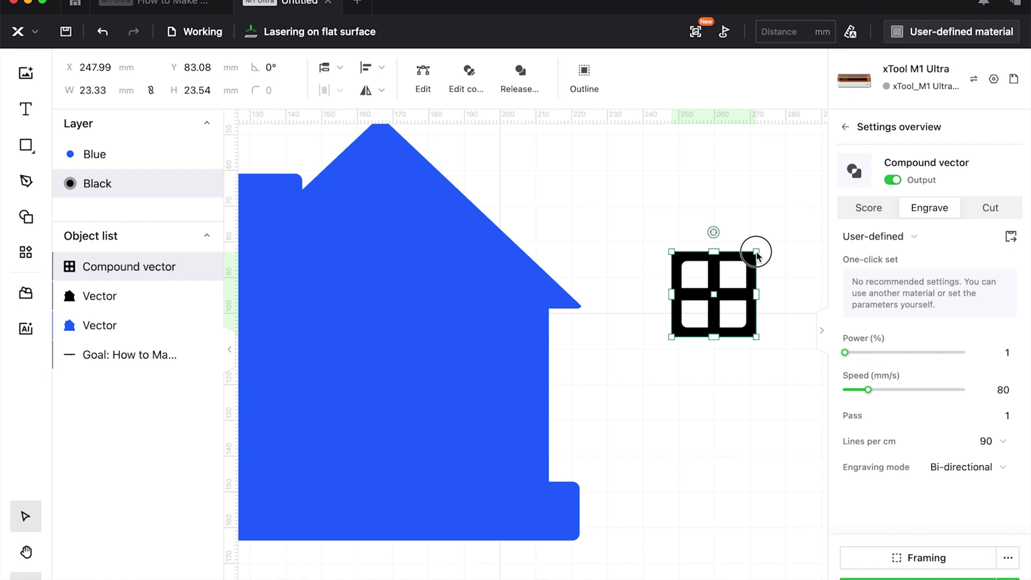
- Draw a rounded rectangle about 21 by 29 mm below the window and a circle about 21 mm in diameter over it
{"action": "key", "text": "r"}
{"action": "left_click_drag", "start_coordinate": [679, 355], "coordinate": [757, 463]}
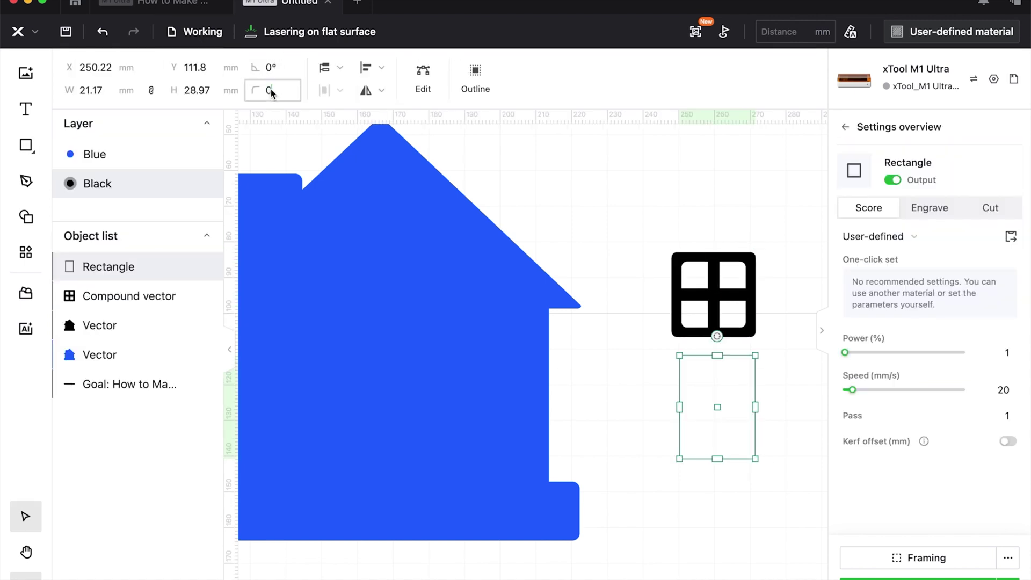
{"action": "key", "text": "e"}
{"action": "left_click_drag", "start_coordinate": [670, 372], "coordinate": [745, 446]}
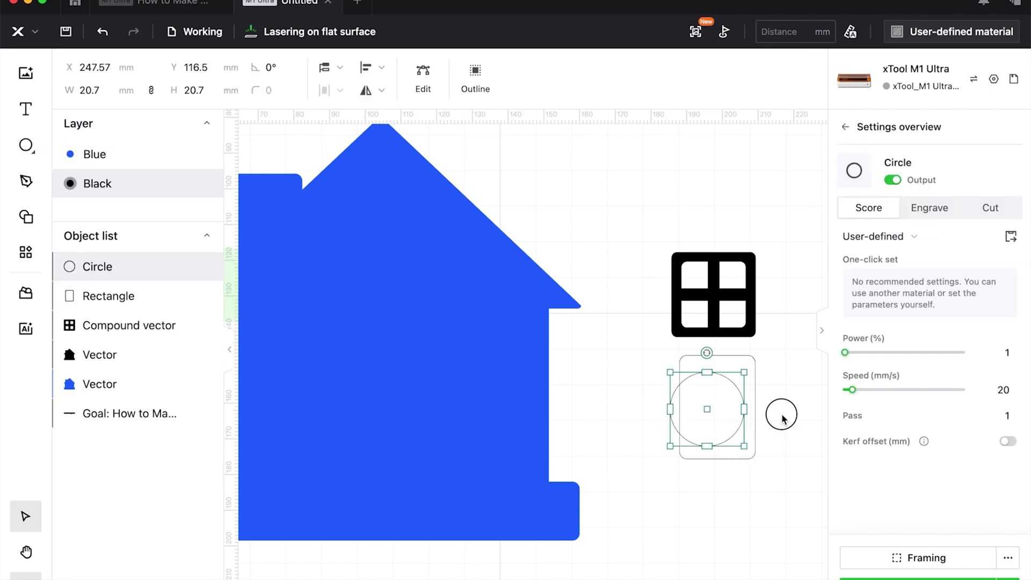
- Align the circle and the rounded rectangle on their horizontal centers
{"action": "left_click", "coordinate": [679, 435]}
{"action": "left_click_drag", "start_coordinate": [800, 481], "coordinate": [639, 356]}
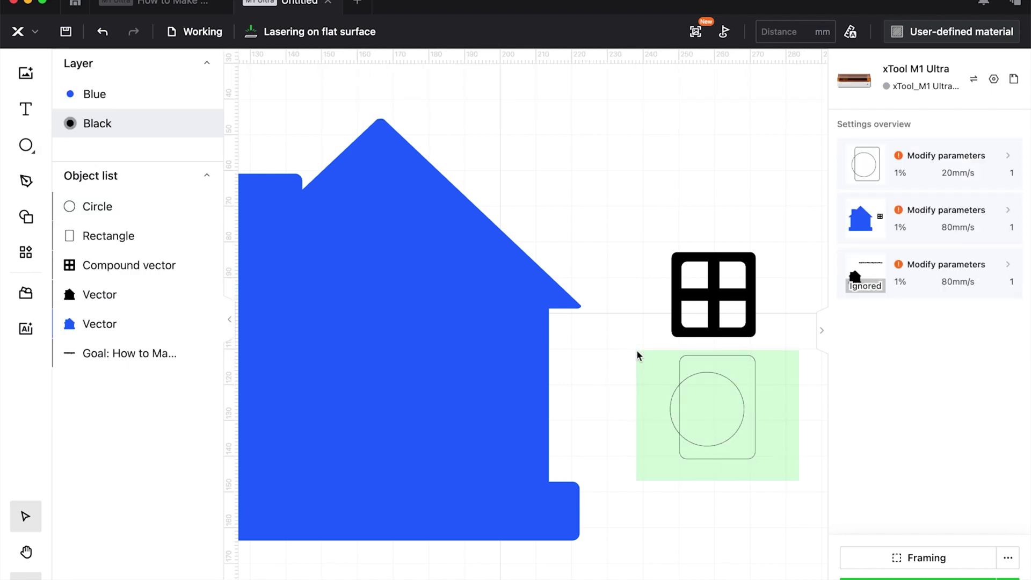
{"action": "left_click", "coordinate": [372, 67]}
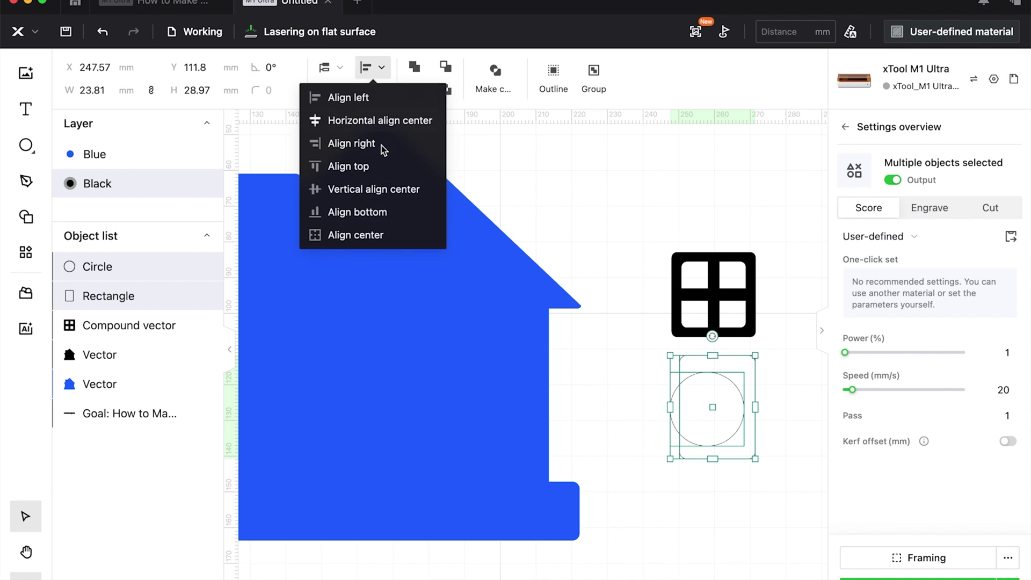
{"action": "left_click", "coordinate": [383, 120]}
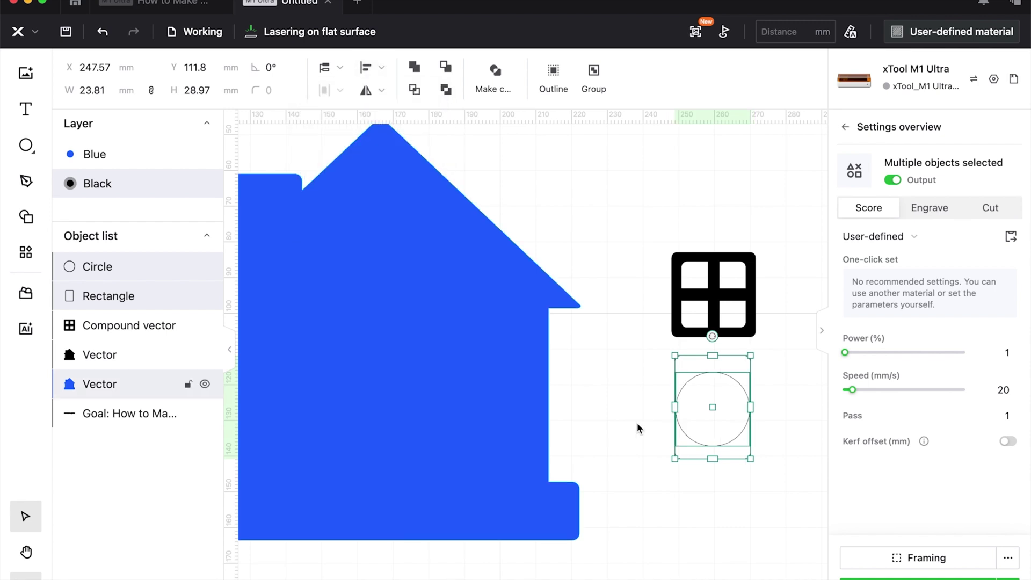
- Move the circle up until its center sits on the rectangle's top edge, and unite both into an arched door
{"action": "left_click", "coordinate": [733, 437]}
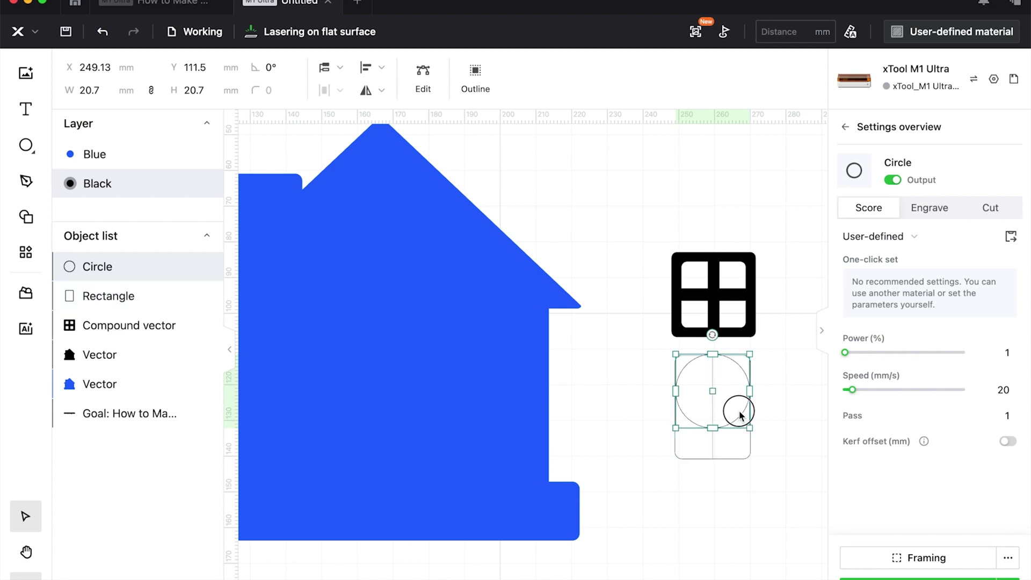
{"action": "left_click_drag", "start_coordinate": [739, 411], "coordinate": [740, 390]}
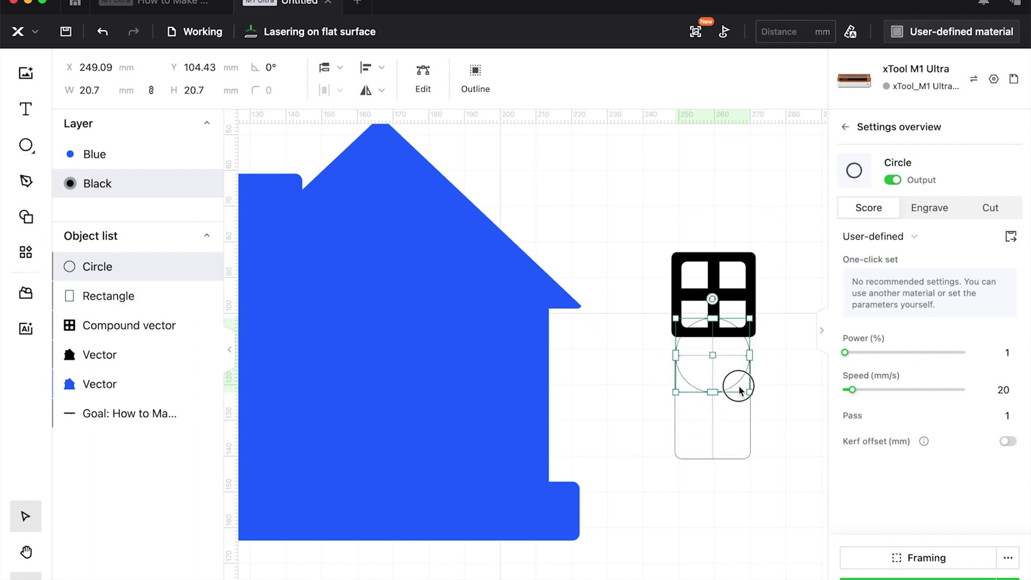
{"action": "left_click", "coordinate": [744, 424], "text": "shift"}
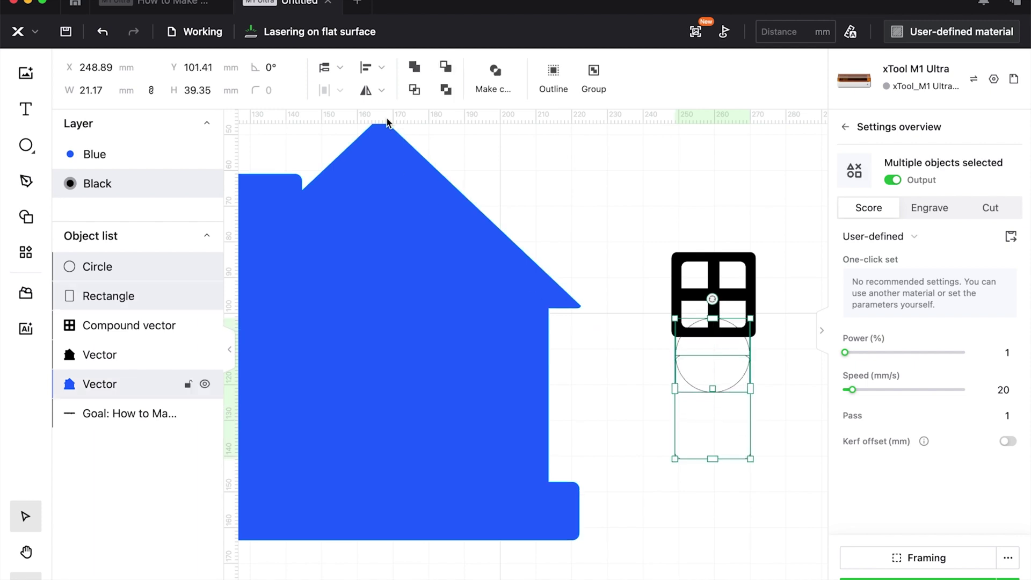
{"action": "left_click", "coordinate": [414, 64]}
- Move the arched door clear of the window, assign it to the Cyan layer and set it to Engrave
{"action": "left_click_drag", "start_coordinate": [731, 401], "coordinate": [696, 474]}
{"action": "right_click", "coordinate": [698, 474]}
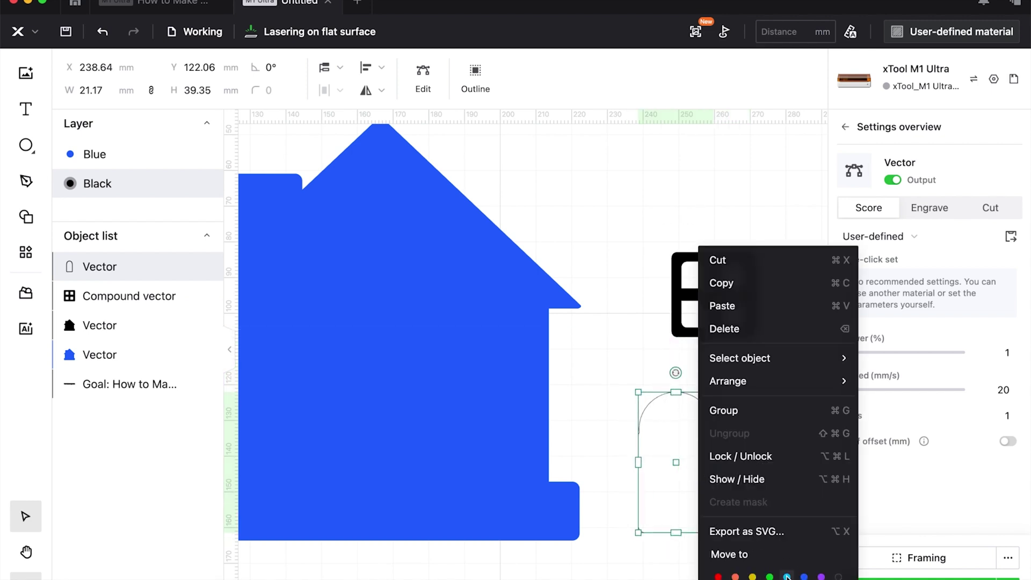
{"action": "left_click", "coordinate": [787, 577]}
{"action": "left_click", "coordinate": [916, 218]}
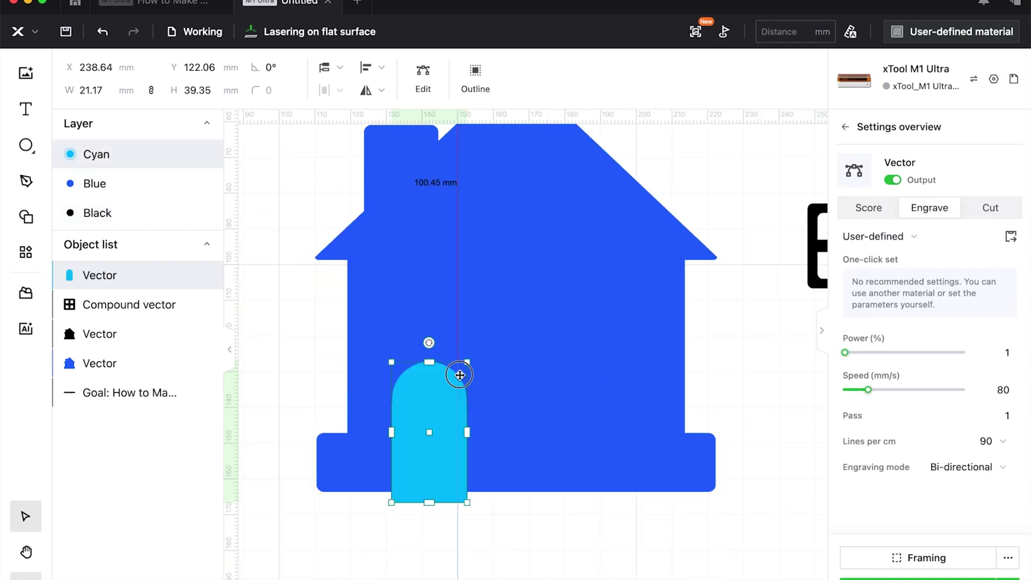
- Place the cyan door in the middle of the blue house and the window beside it on the right
{"action": "left_click_drag", "start_coordinate": [412, 386], "coordinate": [497, 335]}
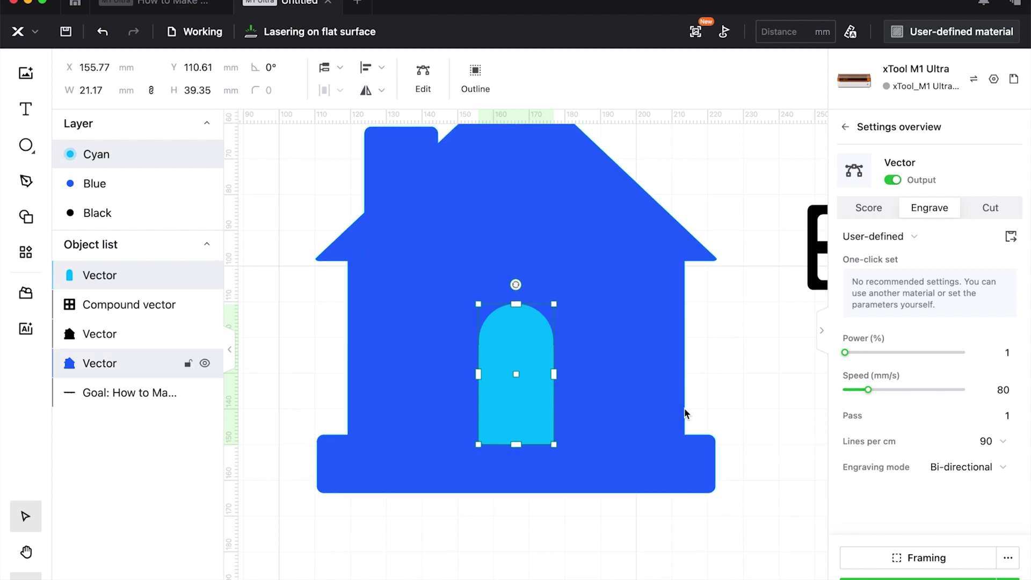
{"action": "left_click_drag", "start_coordinate": [797, 252], "coordinate": [538, 353]}
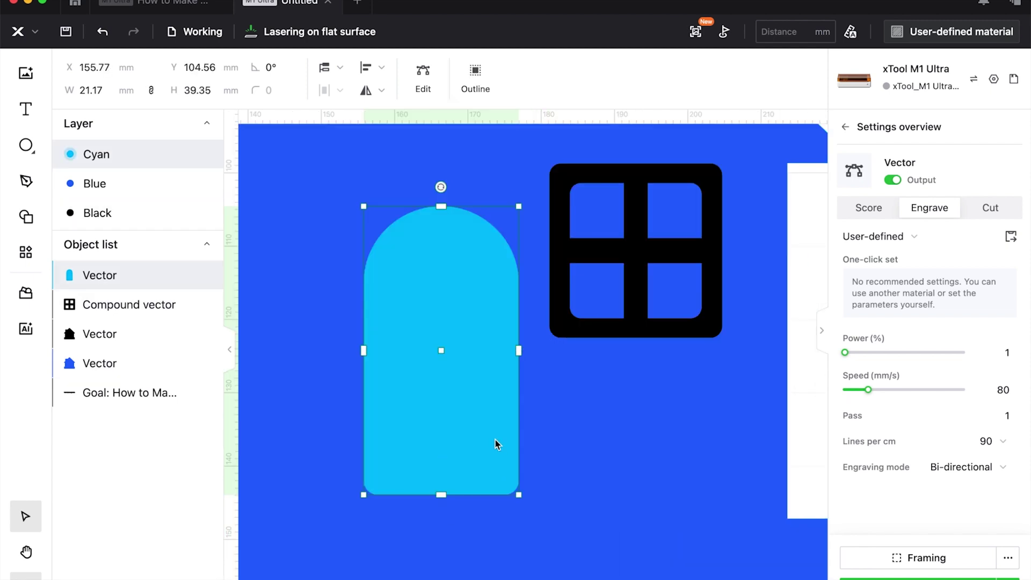
{"action": "key", "text": "super+0"}
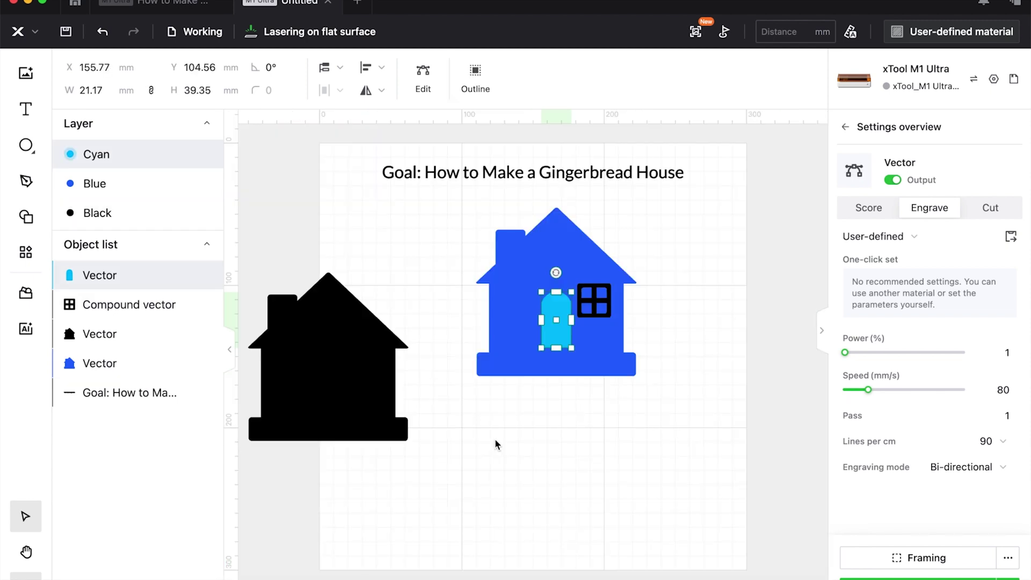
{"action": "left_click", "coordinate": [430, 361]}
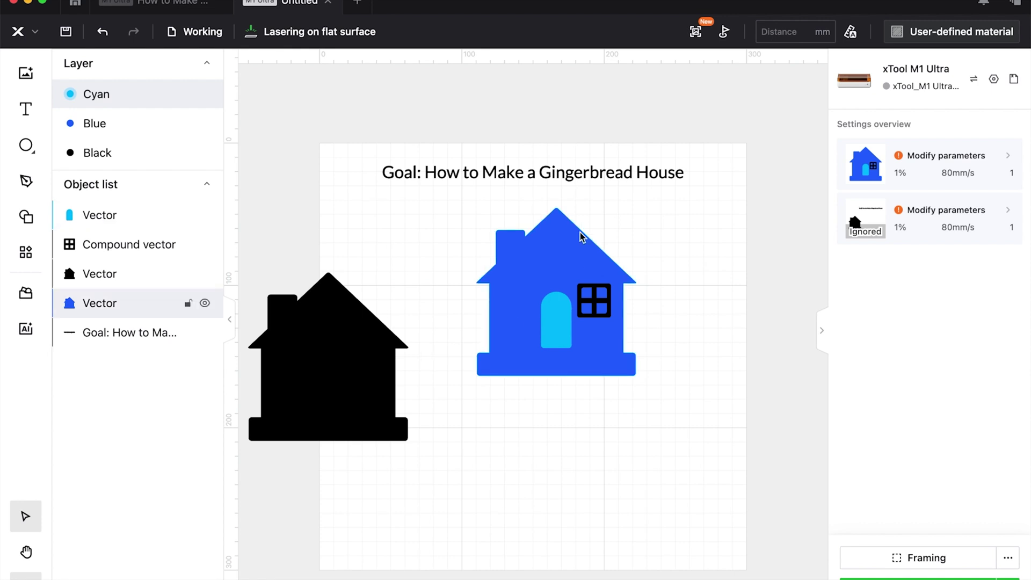
- Duplicate the blue house silhouette to the lower right and outline the copy with a 5 mm offset
{"action": "left_click", "coordinate": [569, 241]}
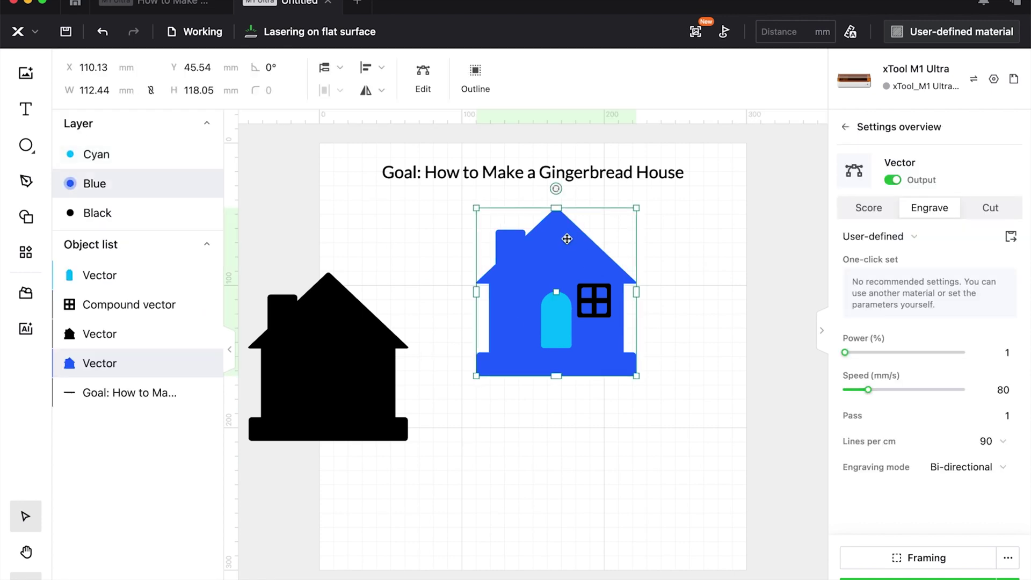
{"action": "left_click_drag", "start_coordinate": [567, 239], "coordinate": [694, 340]}
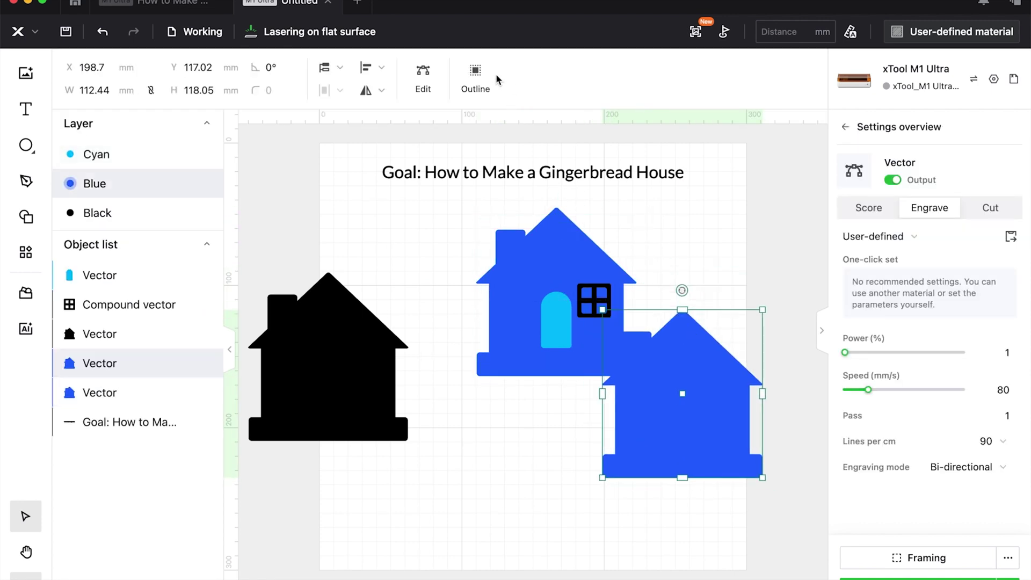
{"action": "left_click", "coordinate": [476, 75]}
{"action": "left_click_drag", "start_coordinate": [456, 176], "coordinate": [465, 179]}
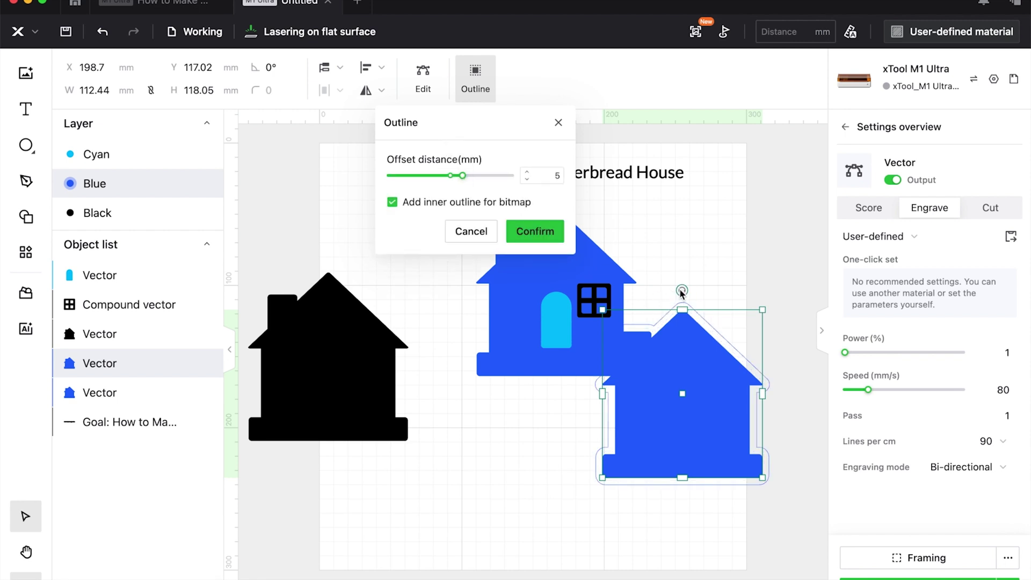
{"action": "left_click", "coordinate": [559, 232]}
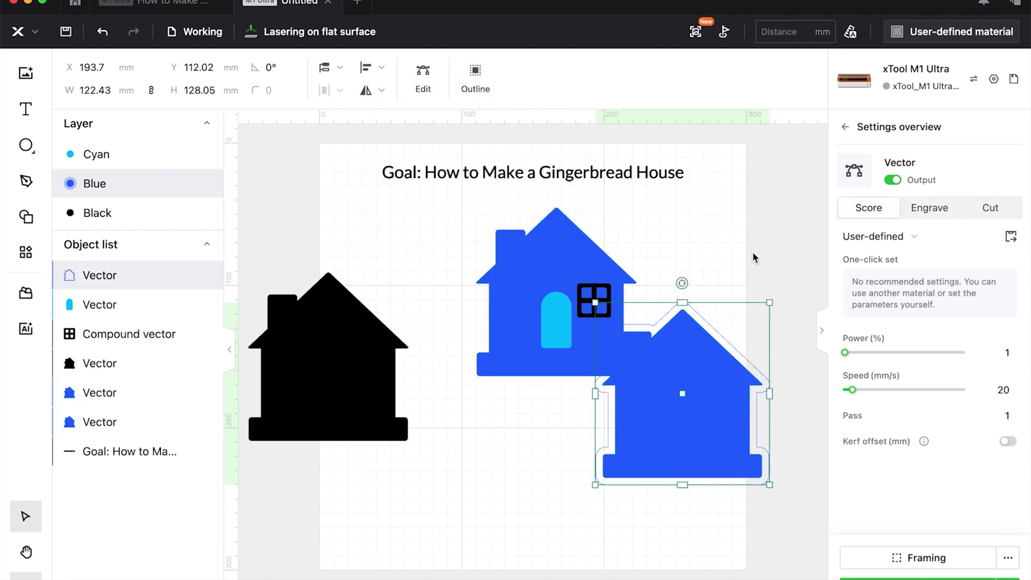
{"action": "key", "text": "Escape"}
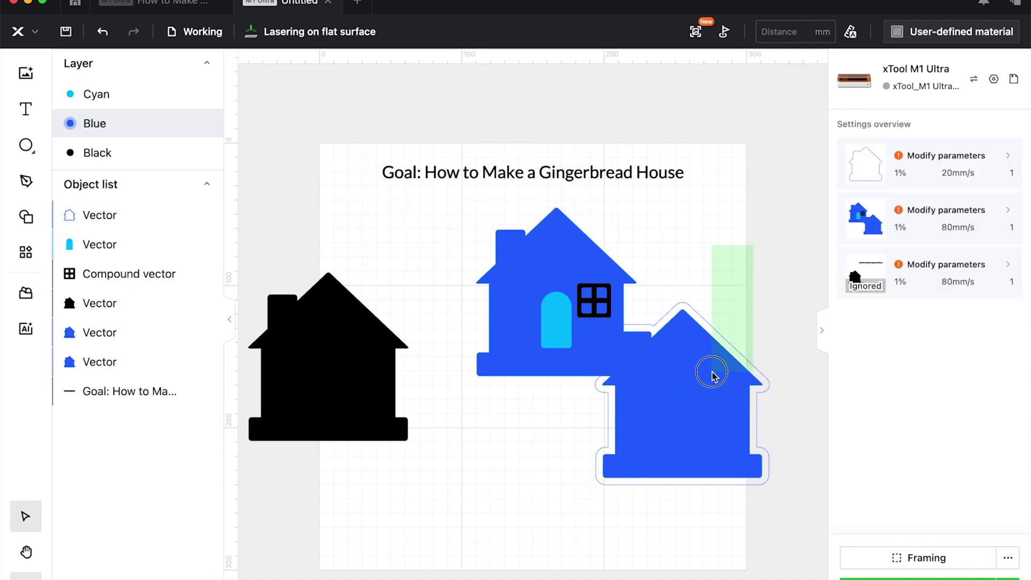
- Move the duplicated blue silhouette down and to the right, out of its offset outline
{"action": "left_click", "coordinate": [714, 377]}
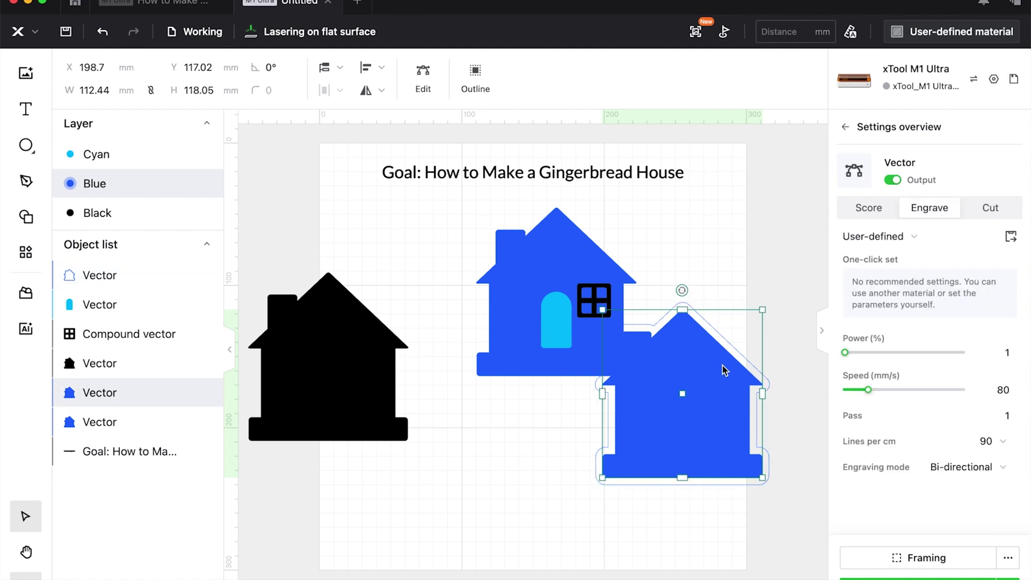
{"action": "scroll", "coordinate": [725, 371], "scroll_direction": "up", "scroll_amount": 3}
{"action": "scroll", "coordinate": [400, 414], "scroll_direction": "right", "scroll_amount": 5}
{"action": "scroll", "coordinate": [401, 414], "scroll_direction": "down", "scroll_amount": 1}
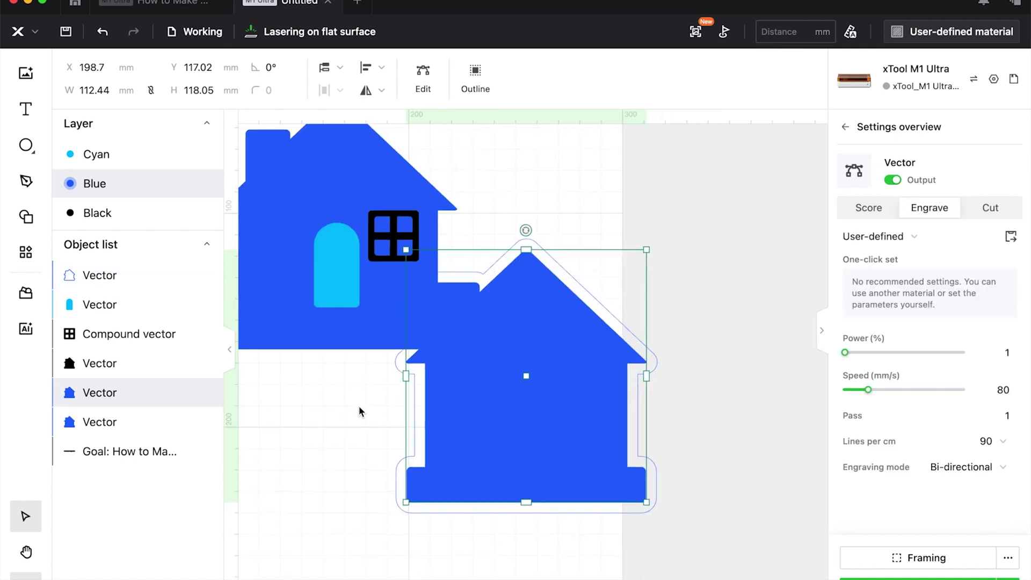
{"action": "left_click_drag", "start_coordinate": [645, 259], "coordinate": [776, 346]}
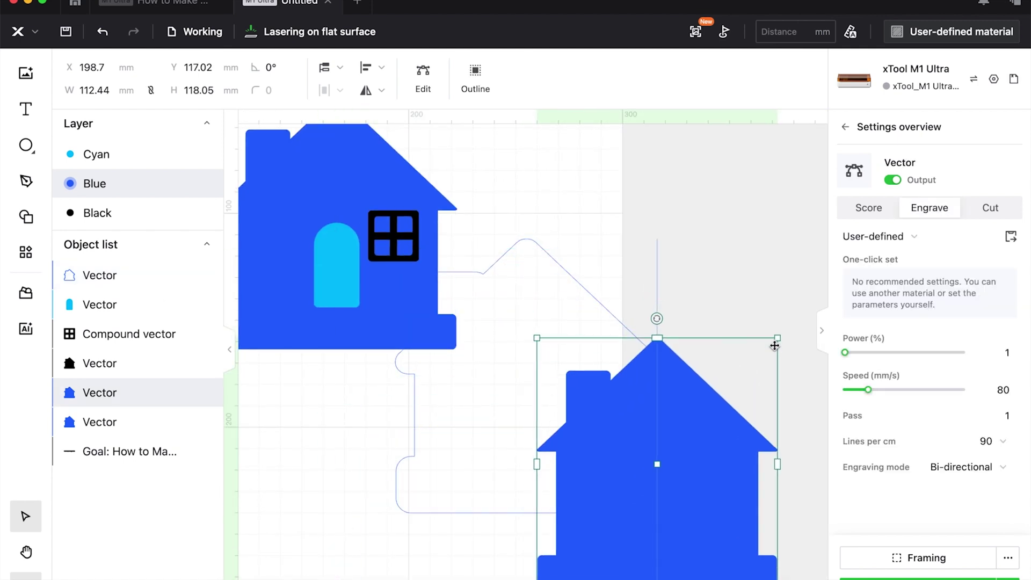
- Undo the last silhouette move and shift the duplicated silhouette together with its outline to the right, clear of the original house
{"action": "key", "text": "super+z"}
{"action": "left_click", "coordinate": [747, 261]}
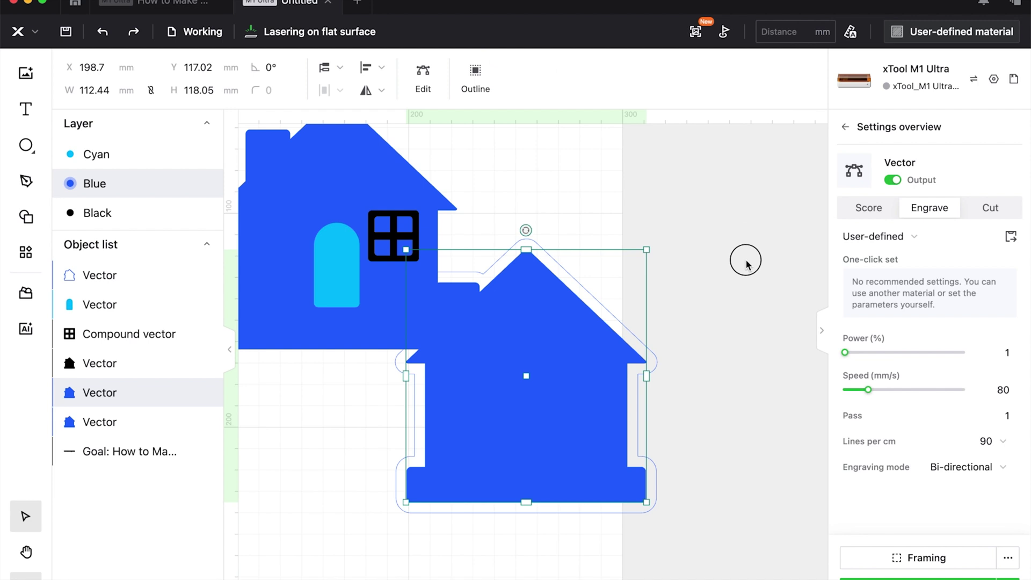
{"action": "left_click", "coordinate": [547, 548]}
{"action": "left_click_drag", "start_coordinate": [736, 193], "coordinate": [576, 459]}
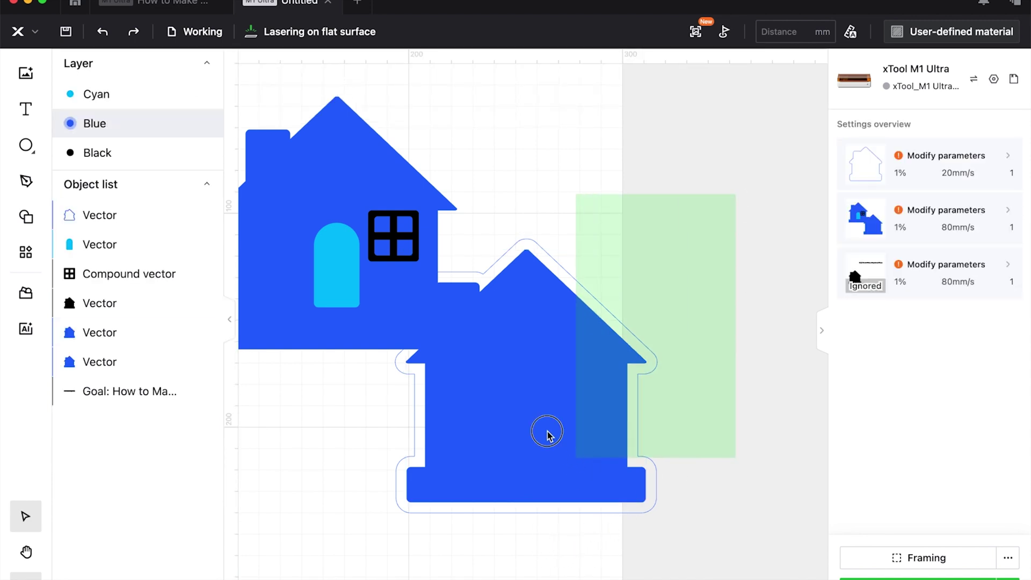
{"action": "left_click_drag", "start_coordinate": [649, 451], "coordinate": [655, 449]}
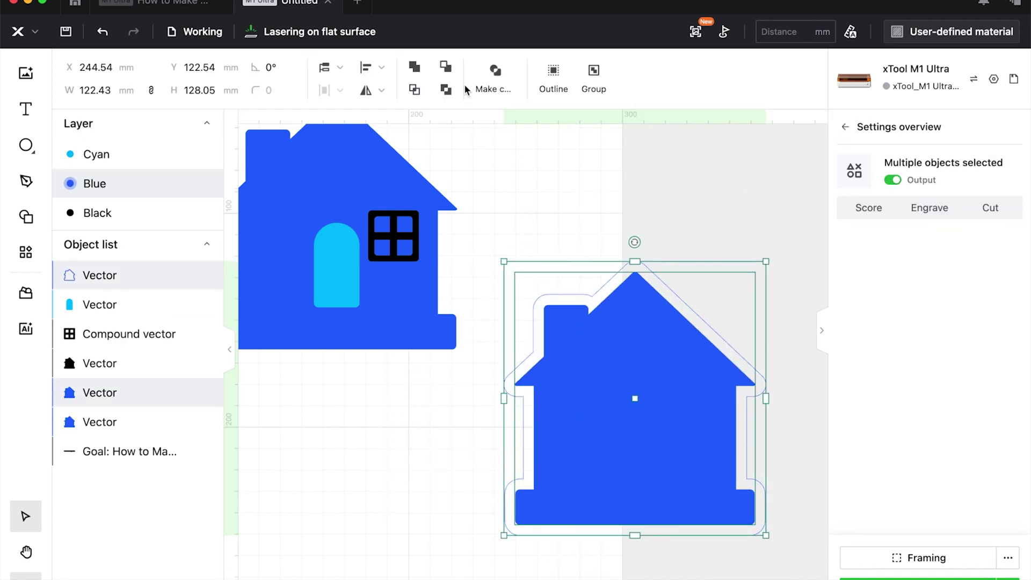
- Try to subtract the duplicated blue silhouette from its offset outline
{"action": "left_click", "coordinate": [448, 72]}
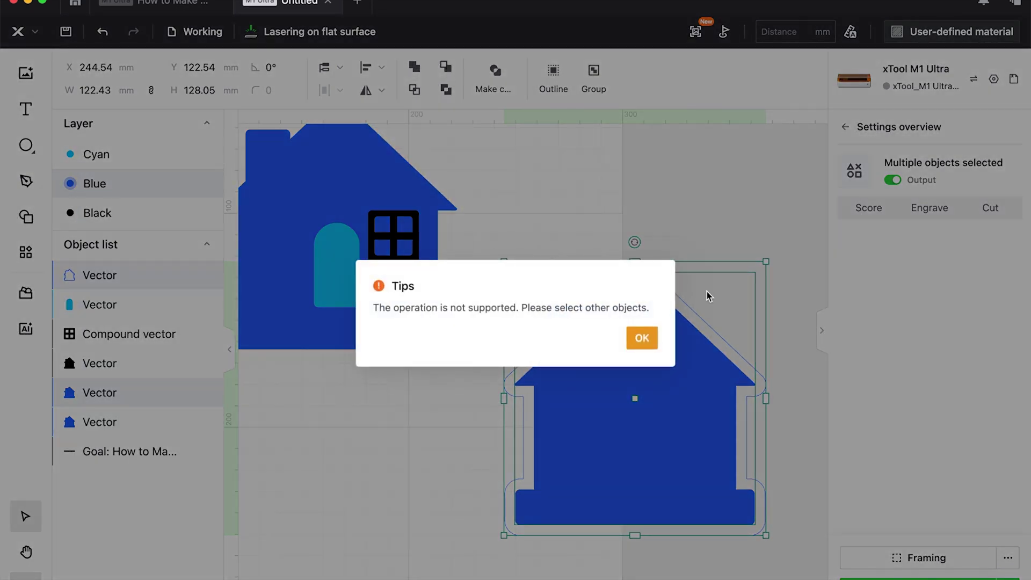
{"action": "left_click", "coordinate": [639, 337]}
{"action": "left_click", "coordinate": [710, 247]}
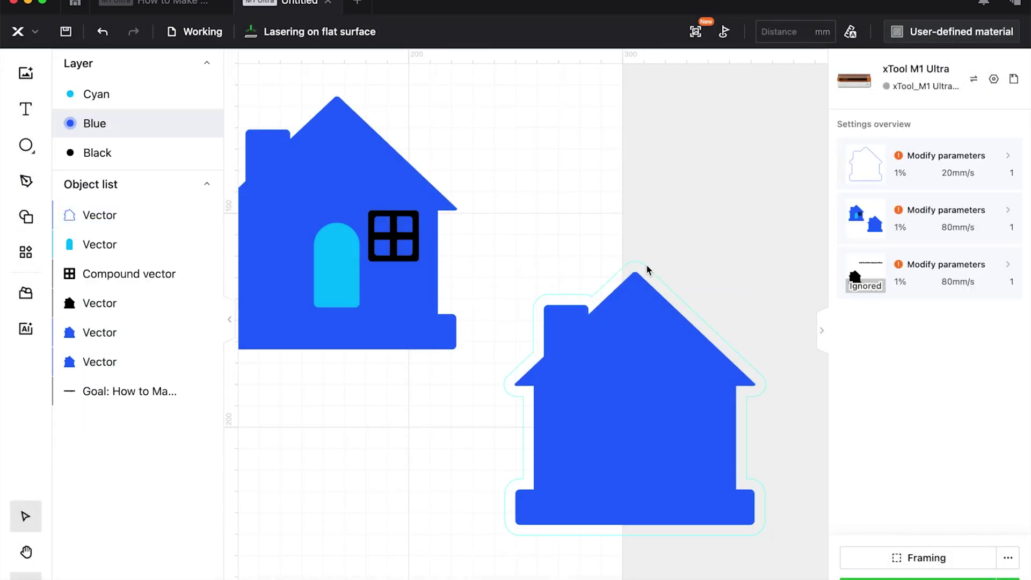
- Set the silhouette's offset outline to Engrave and assign it to the Red layer
{"action": "left_click", "coordinate": [647, 269]}
{"action": "left_click", "coordinate": [929, 210]}
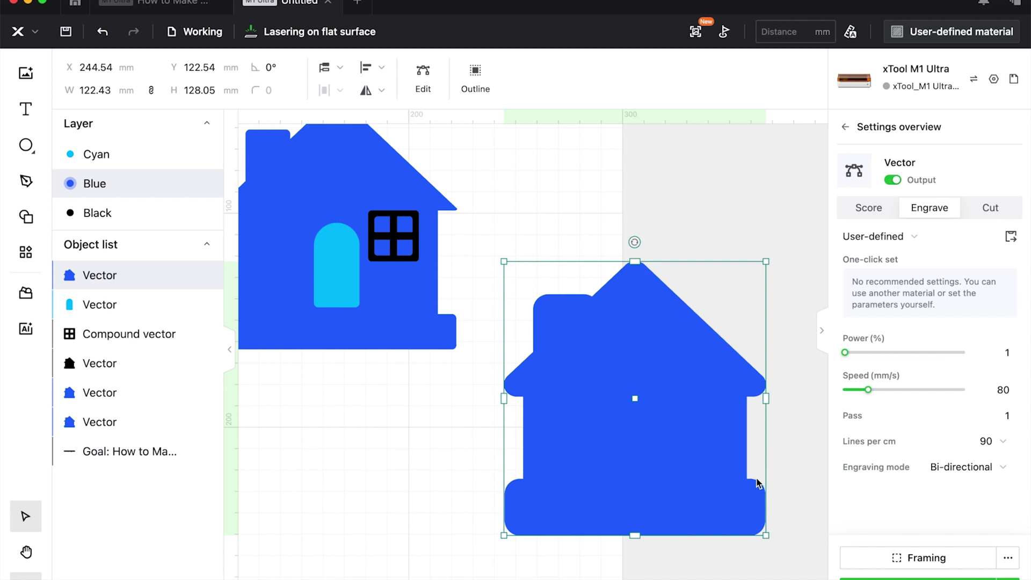
{"action": "right_click", "coordinate": [757, 483]}
{"action": "left_click", "coordinate": [780, 576]}
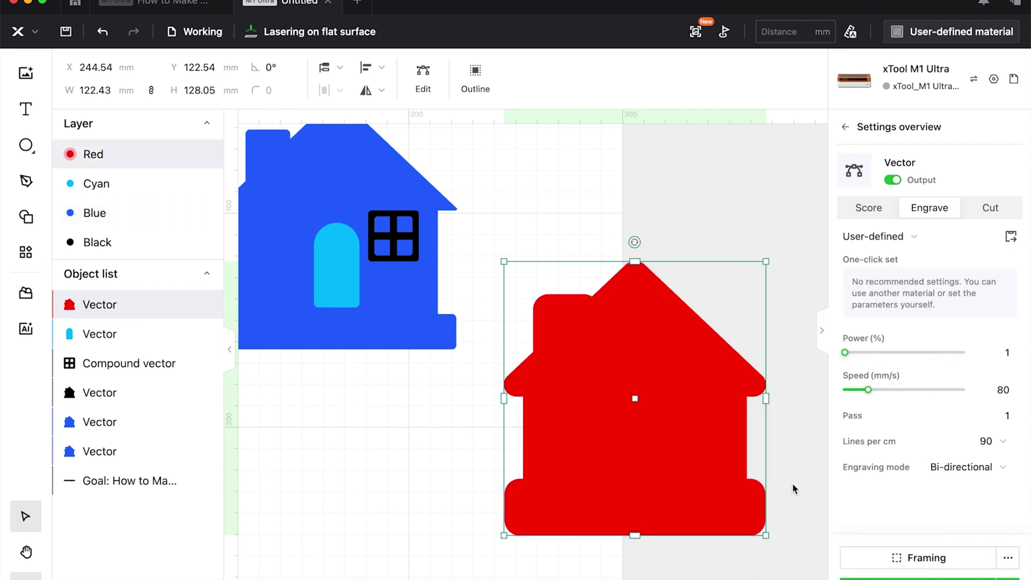
- Send the red shape to the back and subtract the blue duplicate from it to make a house-shaped frame
{"action": "left_click", "coordinate": [330, 67]}
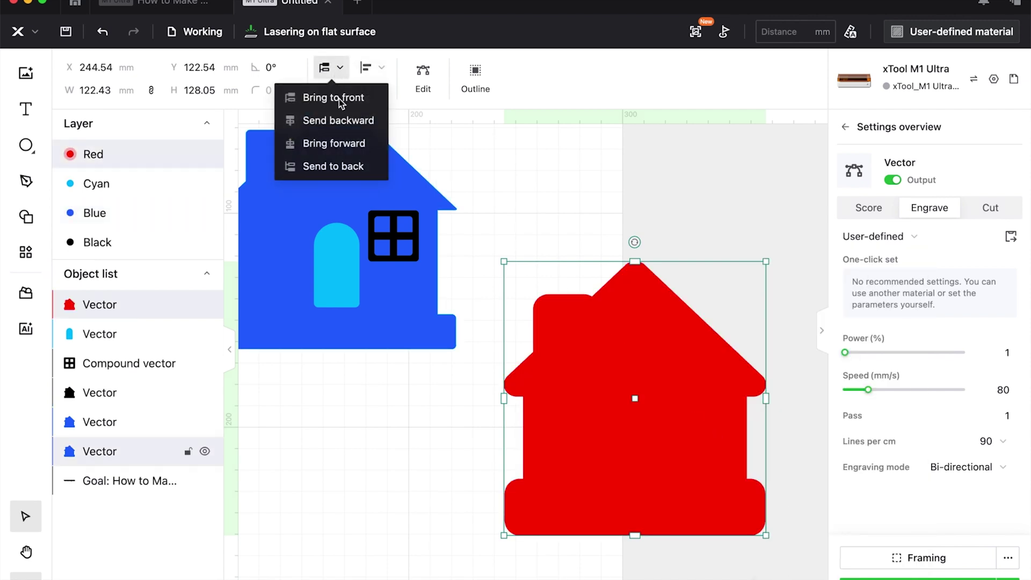
{"action": "left_click", "coordinate": [341, 166]}
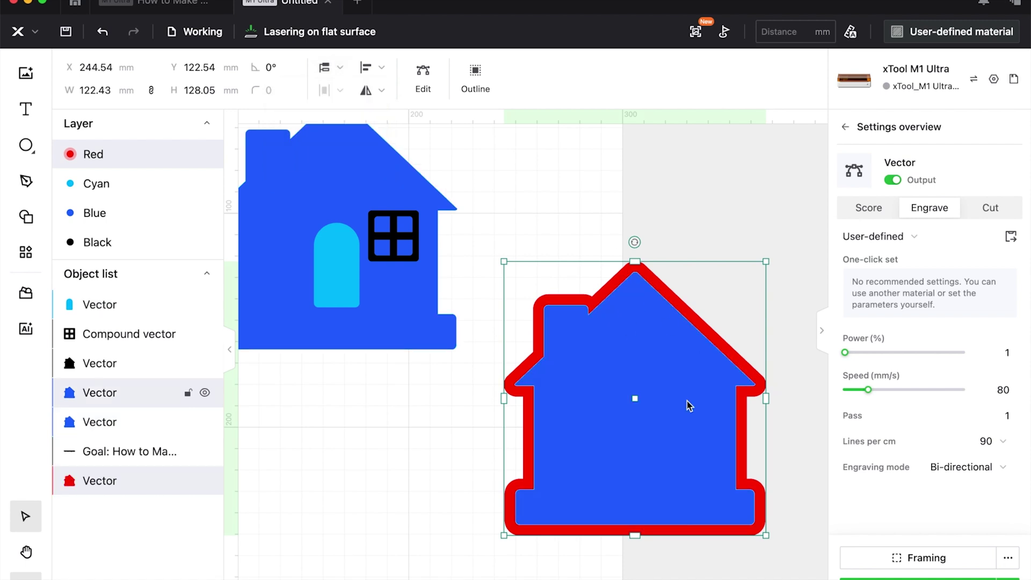
{"action": "left_click_drag", "start_coordinate": [599, 197], "coordinate": [681, 334]}
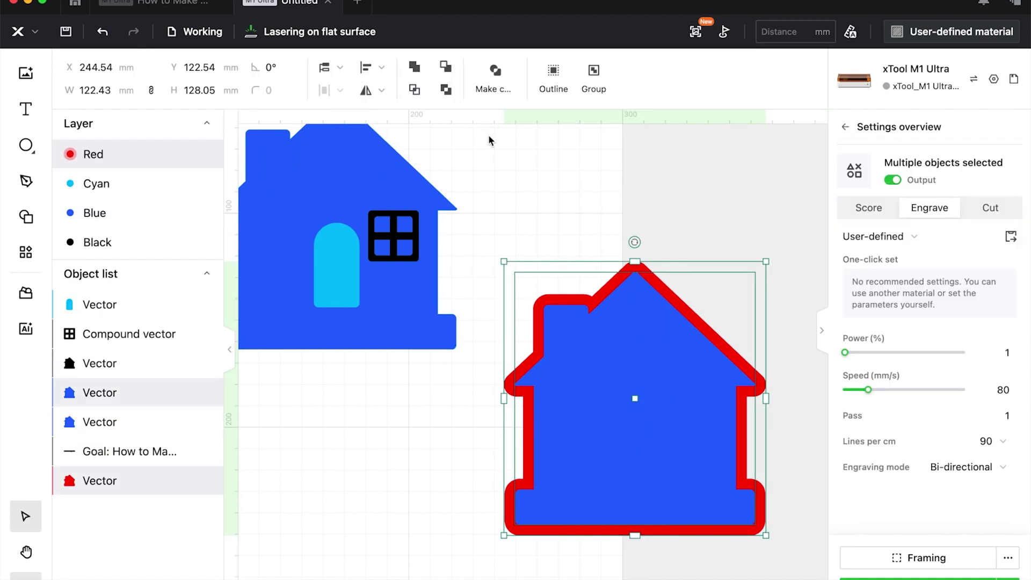
{"action": "left_click", "coordinate": [453, 69]}
{"action": "scroll", "coordinate": [612, 371], "scroll_direction": "left", "scroll_amount": 5}
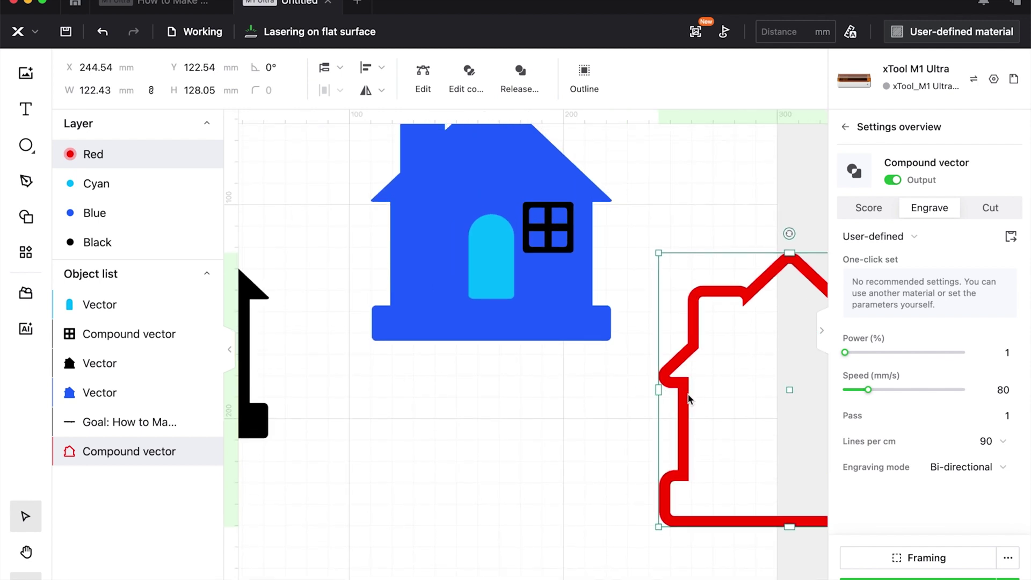
- Duplicate the red frame onto the blue house and align the two centrally, both horizontally and vertically
{"action": "left_click_drag", "start_coordinate": [689, 398], "coordinate": [424, 231], "text": "alt"}
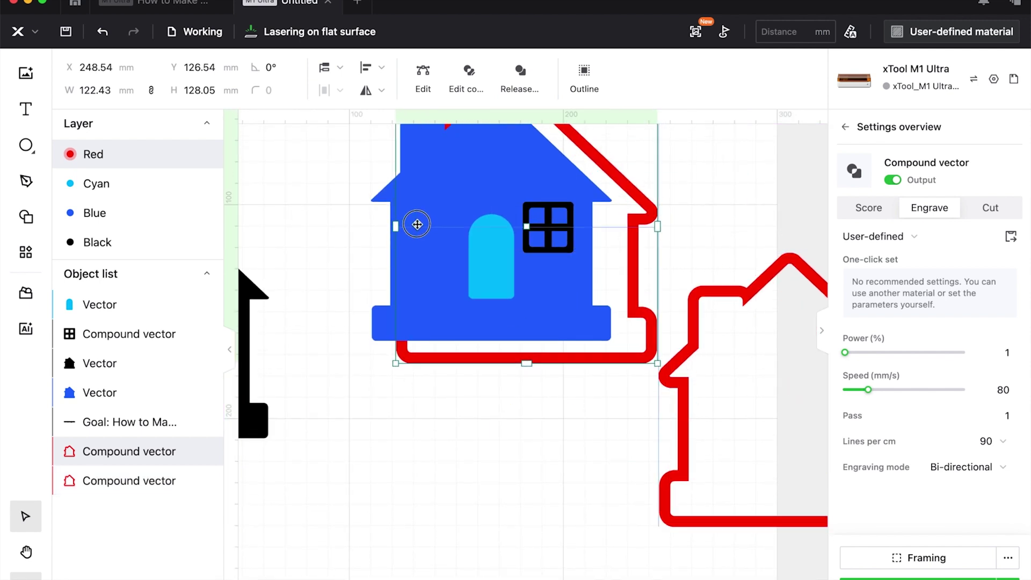
{"action": "left_click", "coordinate": [384, 333], "text": "shift"}
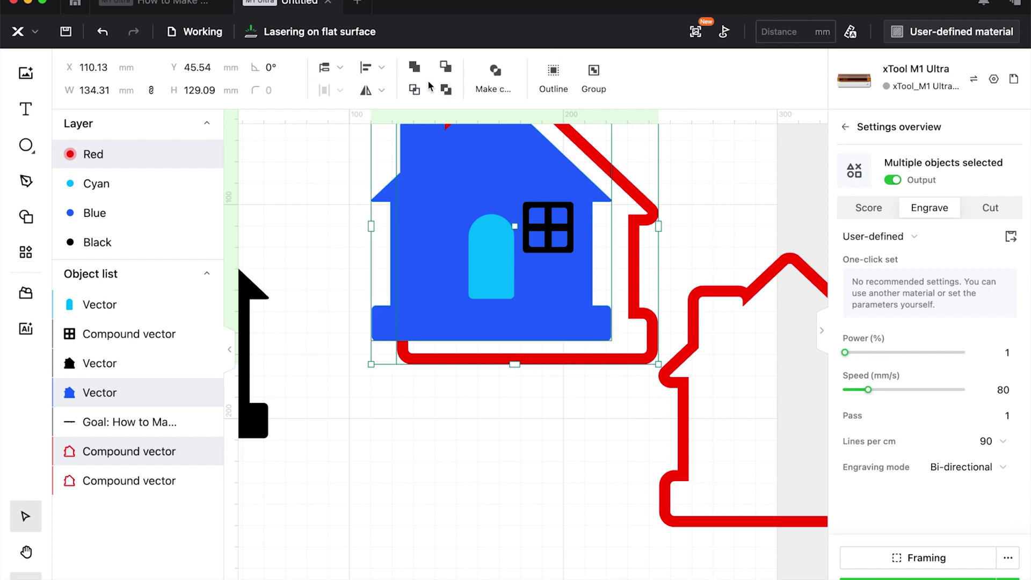
{"action": "left_click", "coordinate": [372, 67]}
{"action": "left_click", "coordinate": [380, 120]}
{"action": "left_click", "coordinate": [372, 68]}
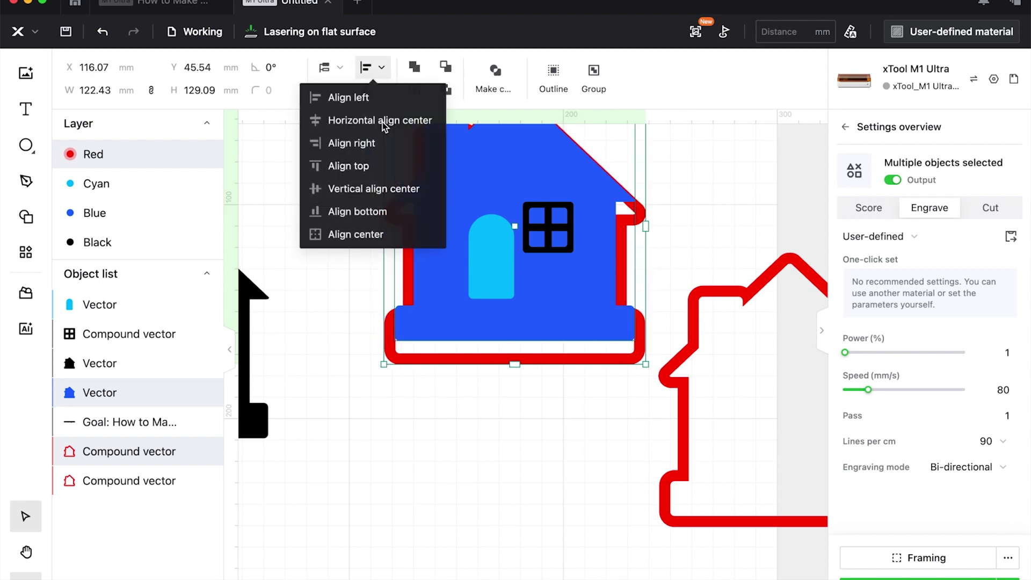
{"action": "left_click", "coordinate": [382, 190]}
{"action": "scroll", "coordinate": [446, 480], "scroll_direction": "up", "scroll_amount": 2}
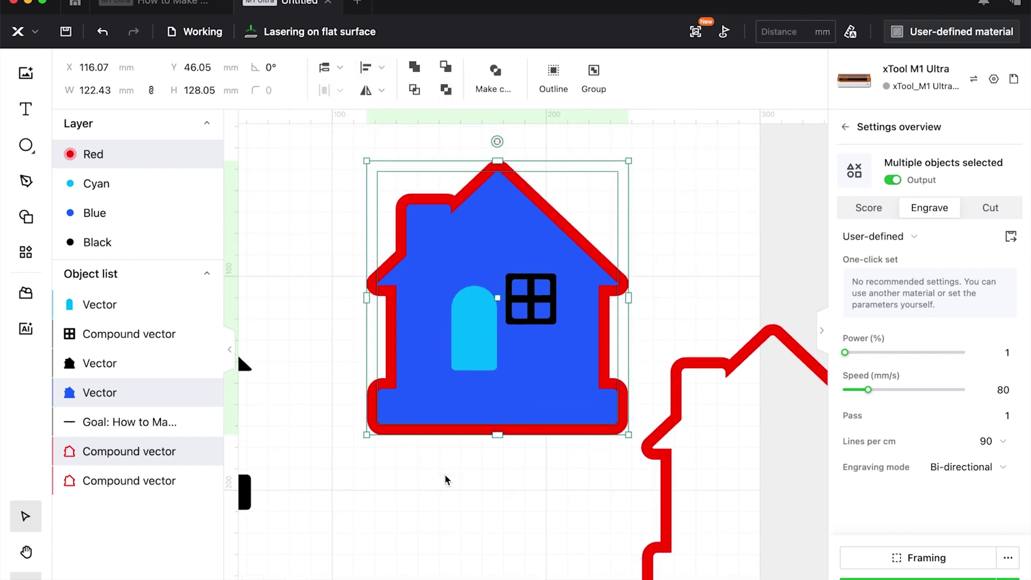
- Unite the blue house with the red frame around it and assign the merged shape to the Blue layer
{"action": "scroll", "coordinate": [445, 481], "scroll_direction": "up", "scroll_amount": 1}
{"action": "left_click_drag", "start_coordinate": [306, 174], "coordinate": [427, 257]}
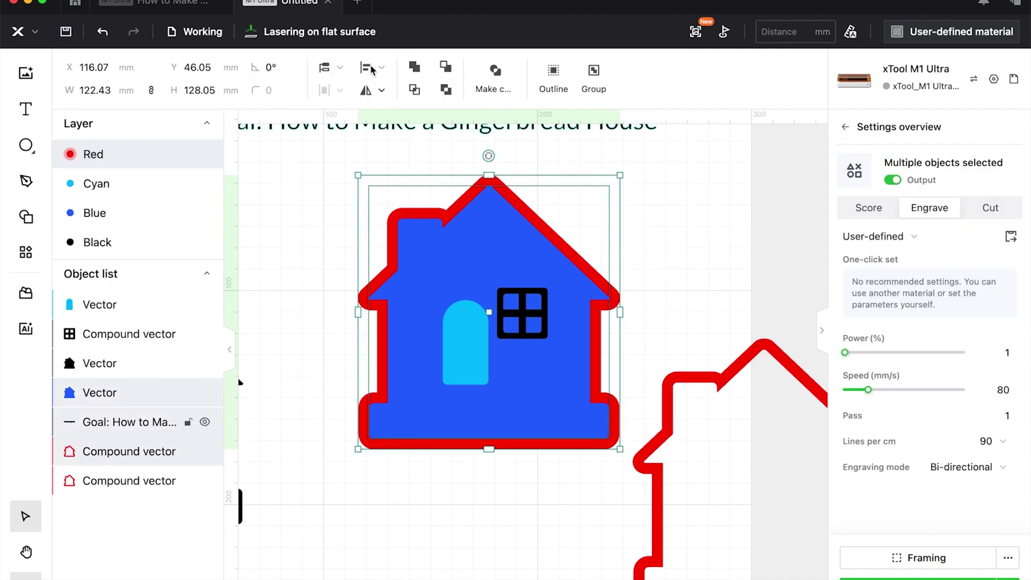
{"action": "left_click", "coordinate": [418, 72]}
{"action": "right_click", "coordinate": [482, 274]}
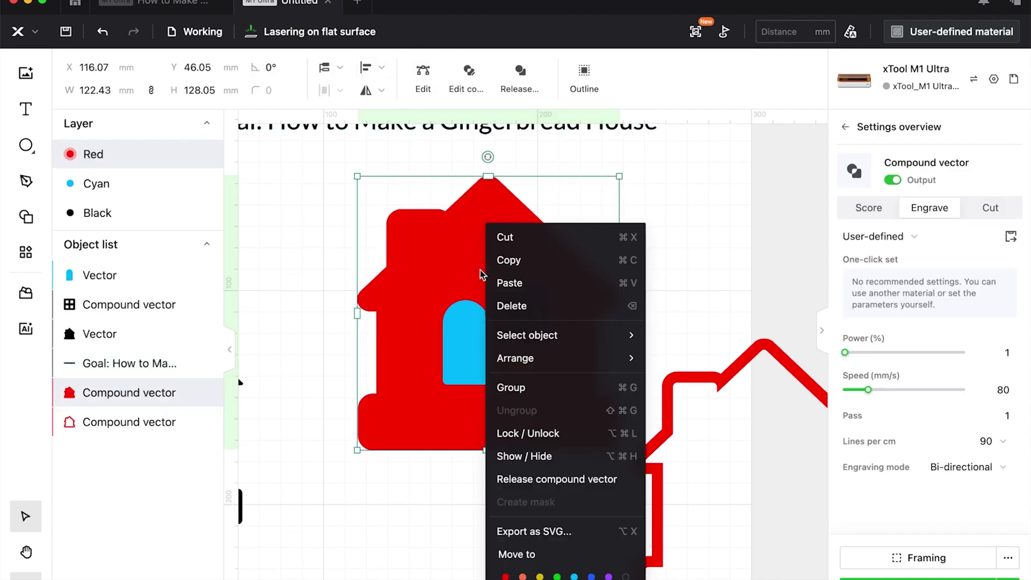
{"action": "left_click", "coordinate": [591, 577]}
- Move the remaining red frame onto the enlarged blue house and bring it to the front
{"action": "left_click", "coordinate": [656, 479]}
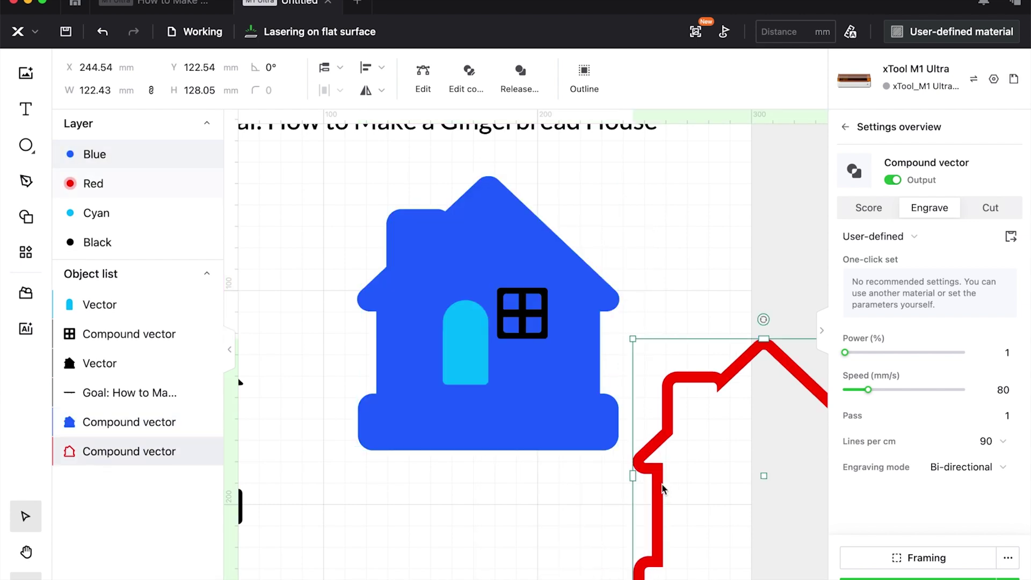
{"action": "left_click_drag", "start_coordinate": [656, 480], "coordinate": [380, 311]}
{"action": "left_click", "coordinate": [333, 61]}
{"action": "left_click", "coordinate": [334, 97]}
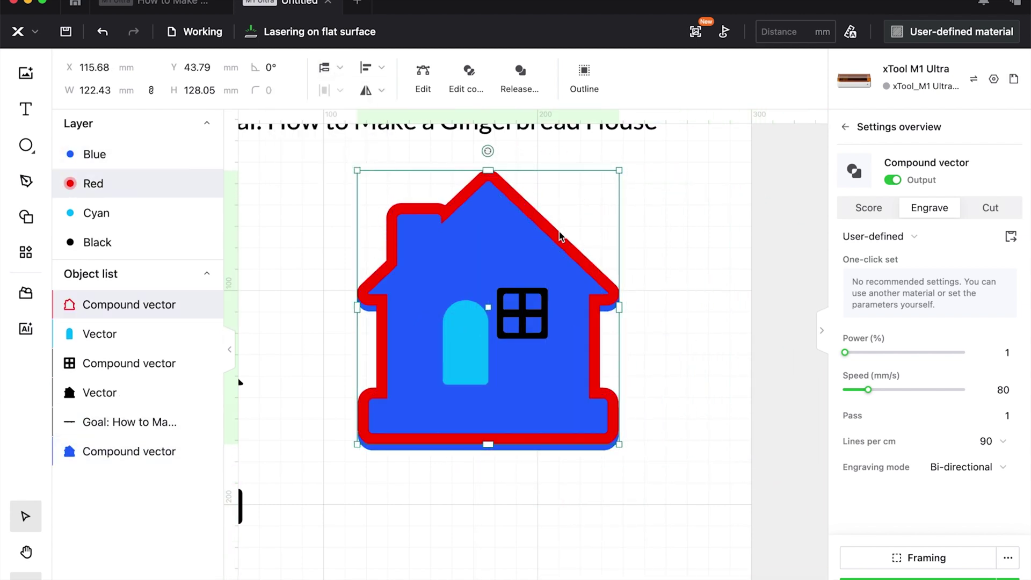
- Align the red frame and the blue house centrally, both horizontally and vertically
{"action": "left_click_drag", "start_coordinate": [309, 372], "coordinate": [408, 479]}
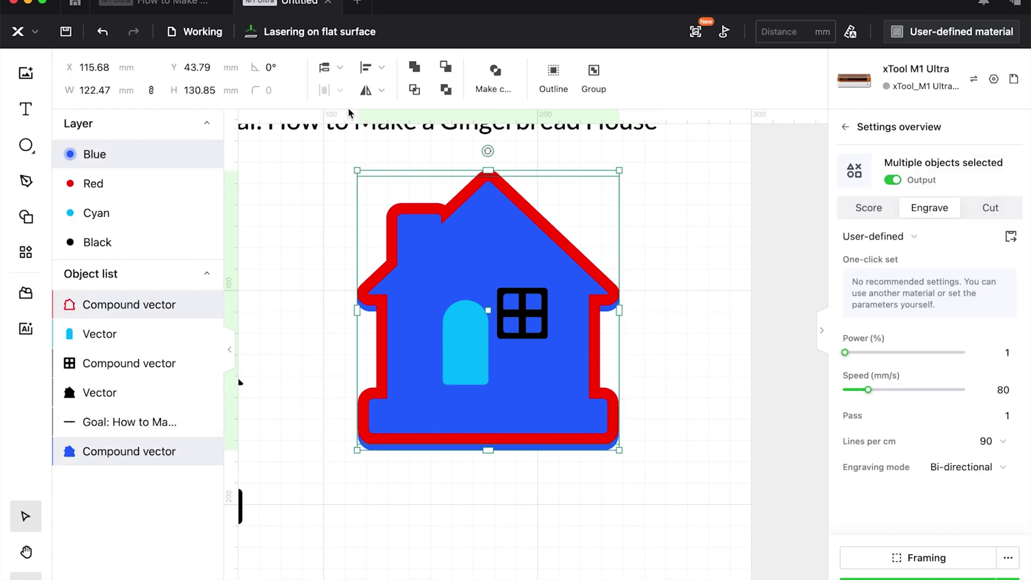
{"action": "left_click", "coordinate": [372, 67]}
{"action": "left_click", "coordinate": [380, 121]}
{"action": "left_click", "coordinate": [373, 67]}
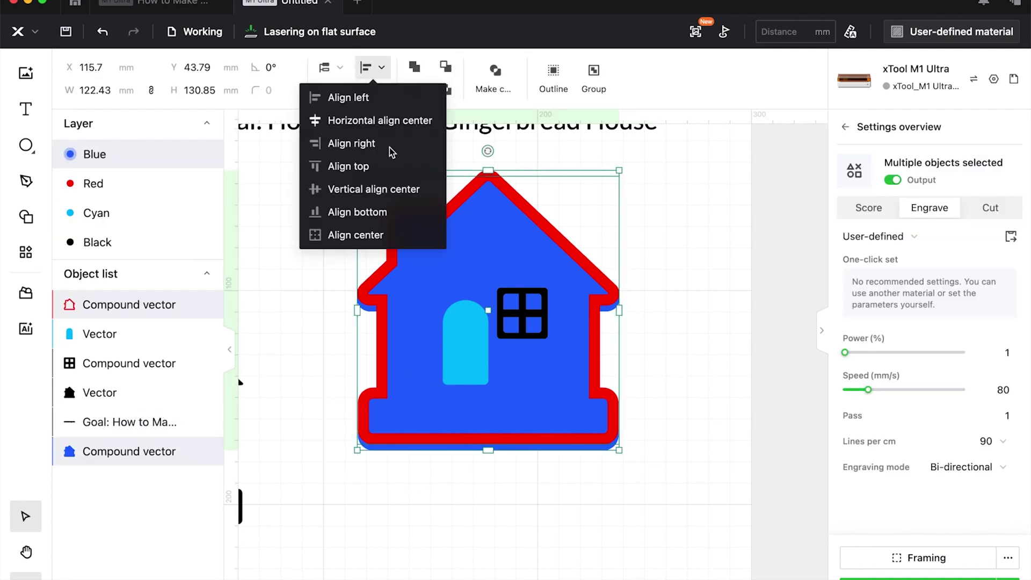
{"action": "left_click", "coordinate": [376, 189]}
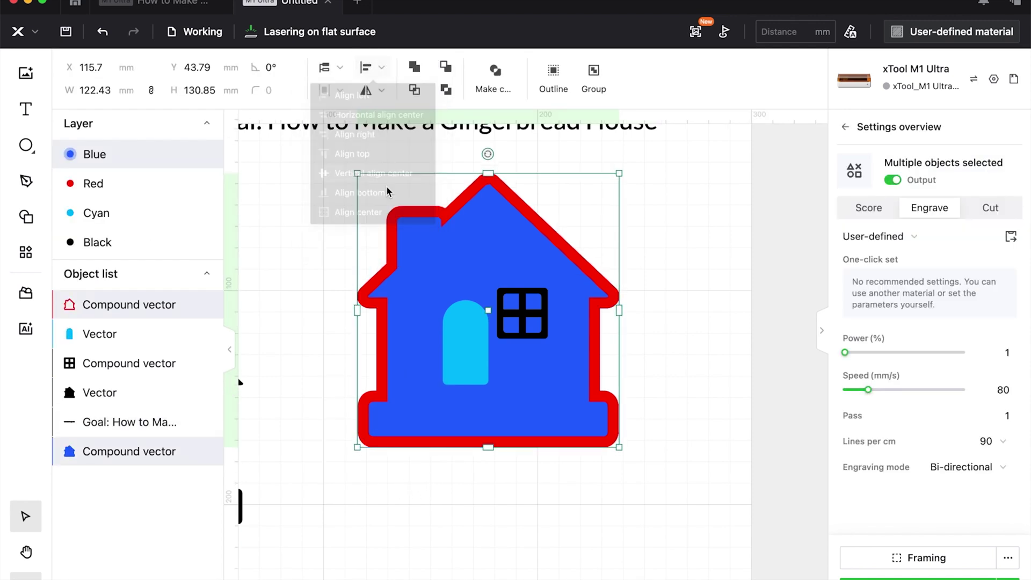
- Reorder the objects so that the window and the door lie above the red frame
{"action": "left_click", "coordinate": [532, 515]}
{"action": "left_click", "coordinate": [105, 304]}
{"action": "left_click_drag", "start_coordinate": [104, 363], "coordinate": [105, 328]}
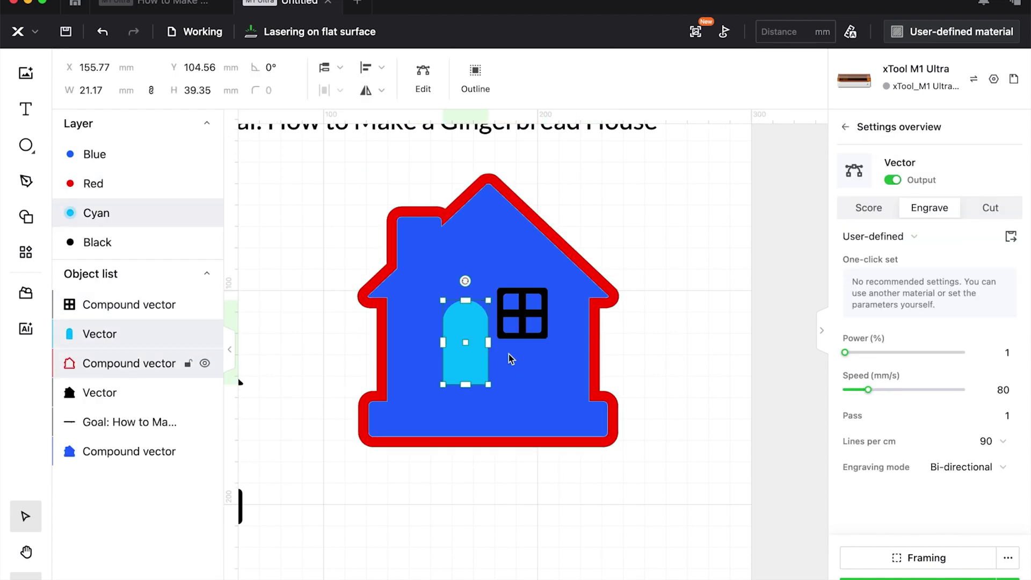
- Enlarge the window to about 31 × 32 mm and place it against the house's right wall
{"action": "left_click_drag", "start_coordinate": [535, 337], "coordinate": [565, 342]}
{"action": "left_click", "coordinate": [530, 292]}
{"action": "key", "text": "super+z"}
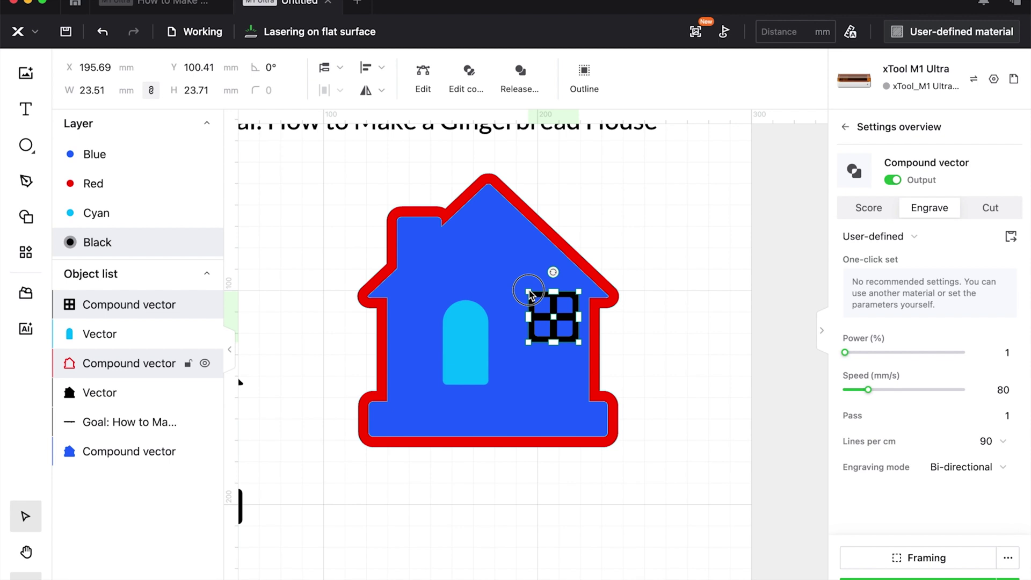
{"action": "left_click_drag", "start_coordinate": [529, 295], "coordinate": [512, 275]}
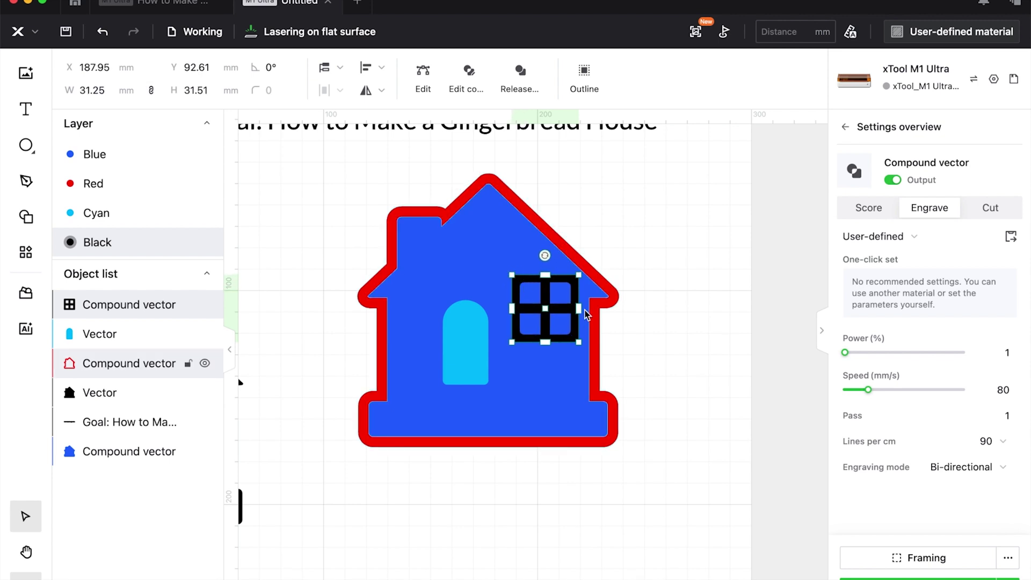
{"action": "left_click_drag", "start_coordinate": [585, 315], "coordinate": [589, 321]}
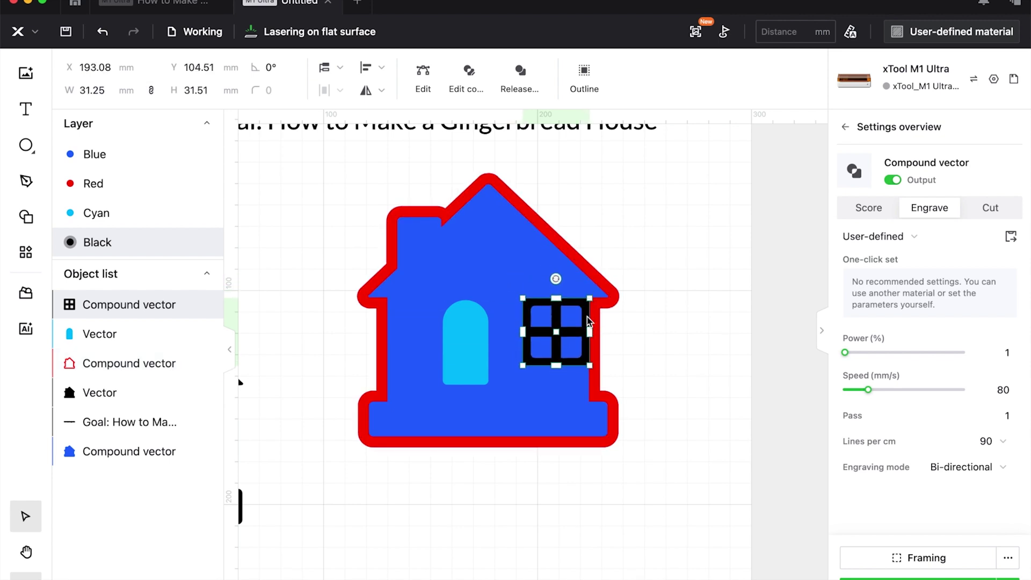
- Enlarge the cyan door to about 28 × 51 mm and centre it in the house, just left of the window
{"action": "left_click_drag", "start_coordinate": [472, 322], "coordinate": [502, 345]}
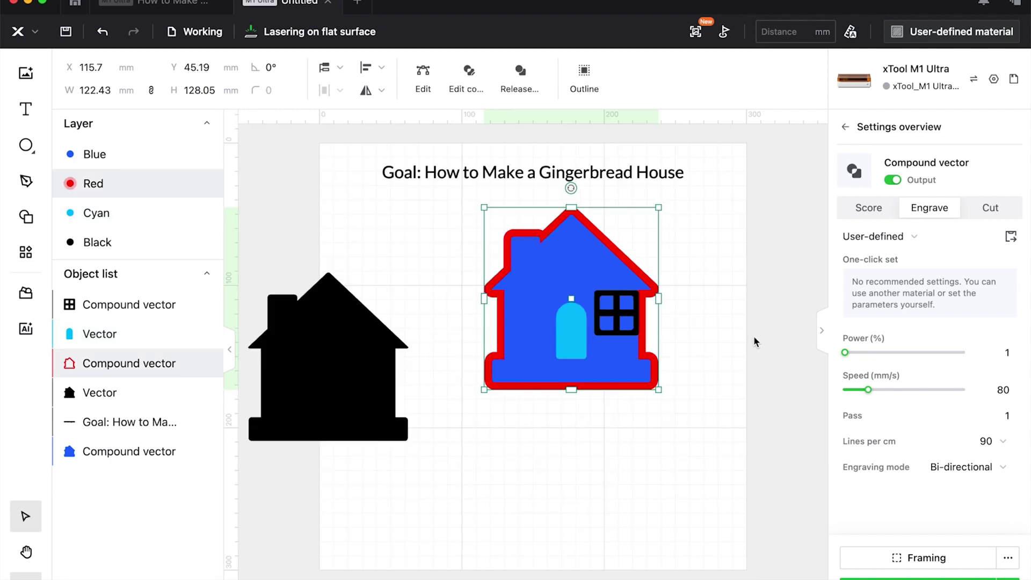
{"action": "left_click", "coordinate": [668, 460]}
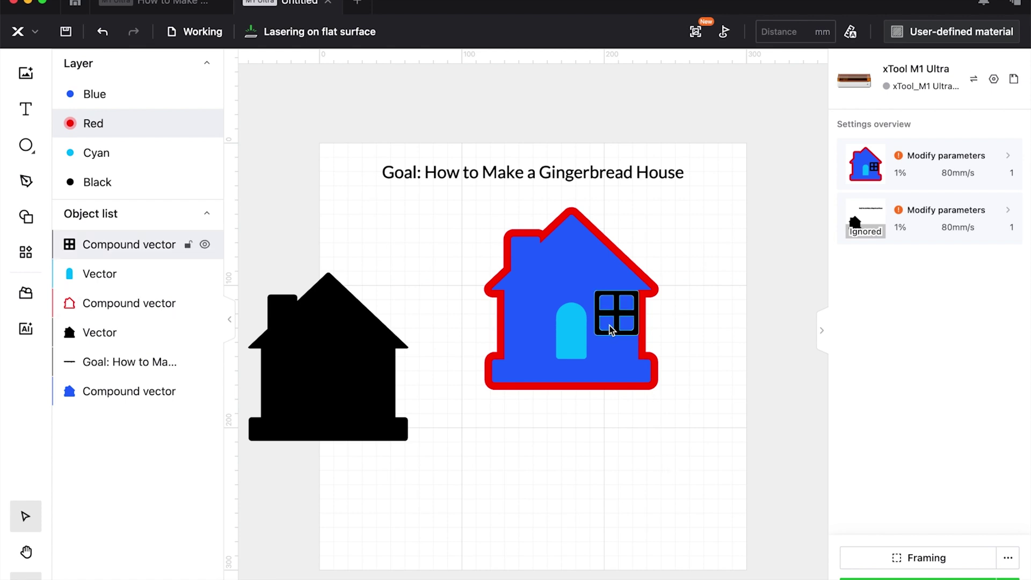
{"action": "left_click", "coordinate": [570, 277]}
{"action": "left_click", "coordinate": [575, 323]}
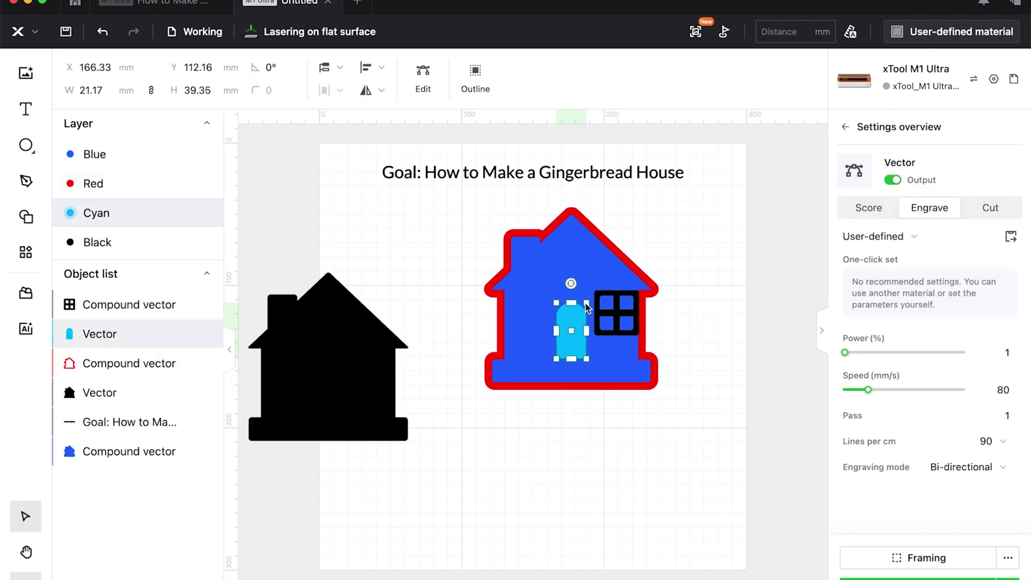
{"action": "left_click_drag", "start_coordinate": [587, 303], "coordinate": [595, 297]}
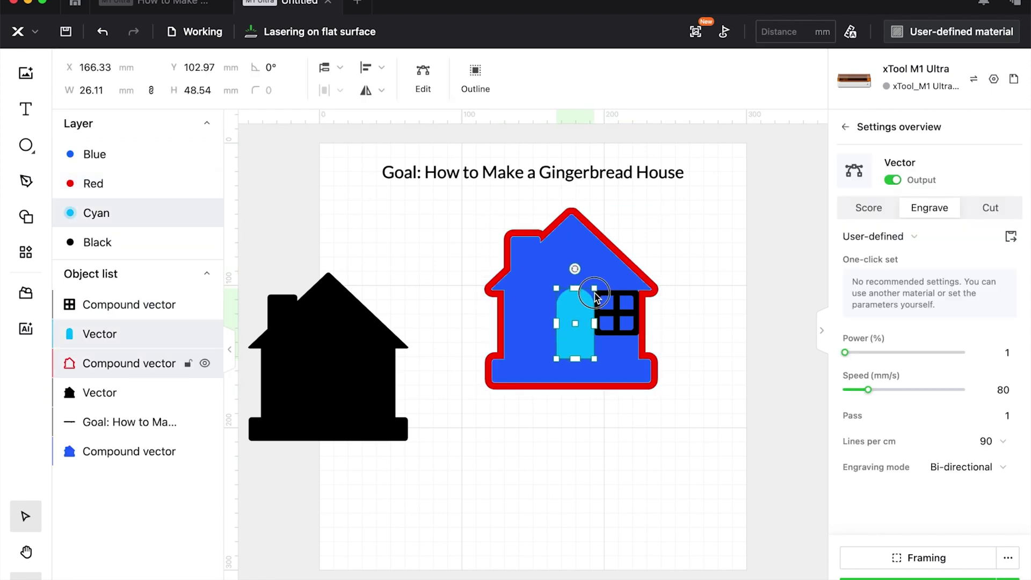
{"action": "mouse_move", "coordinate": [594, 297]}
{"action": "left_mouse_down"}
{"action": "mouse_move", "coordinate": [596, 286]}
{"action": "mouse_move", "coordinate": [583, 314]}
{"action": "left_mouse_up"}
{"action": "scroll", "coordinate": [573, 329], "scroll_direction": "up", "scroll_amount": 5}
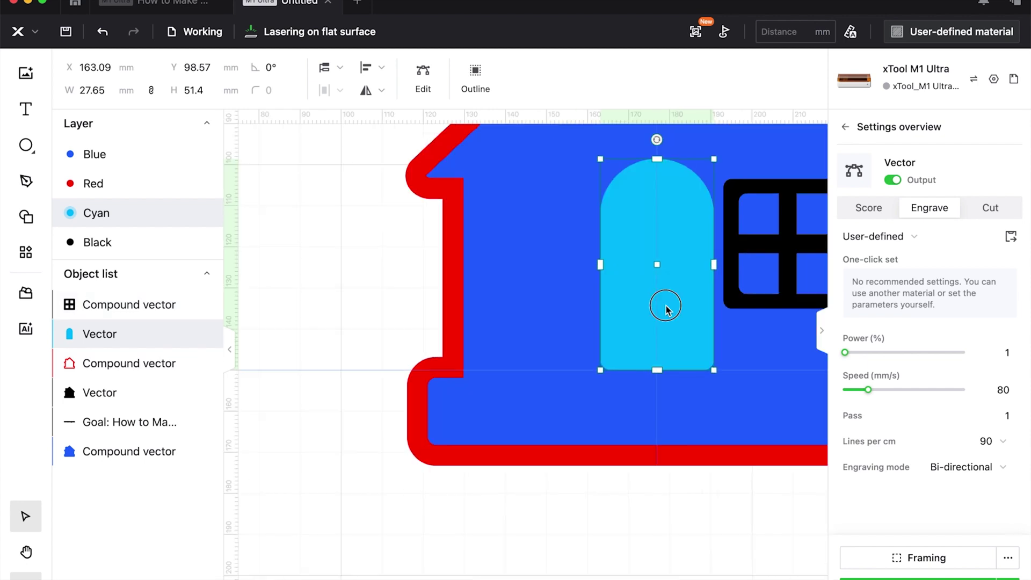
{"action": "left_click_drag", "start_coordinate": [665, 310], "coordinate": [666, 322]}
{"action": "scroll", "coordinate": [448, 350], "scroll_direction": "right", "scroll_amount": 8}
{"action": "scroll", "coordinate": [448, 350], "scroll_direction": "up", "scroll_amount": 1}
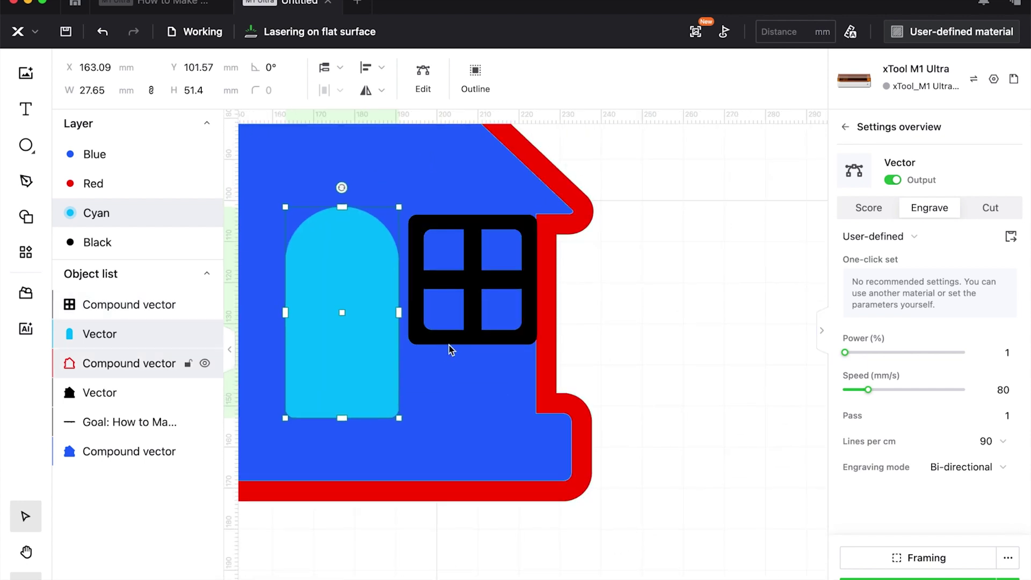
- Outline the cyan door with a 4 mm offset
{"action": "left_click", "coordinate": [481, 75]}
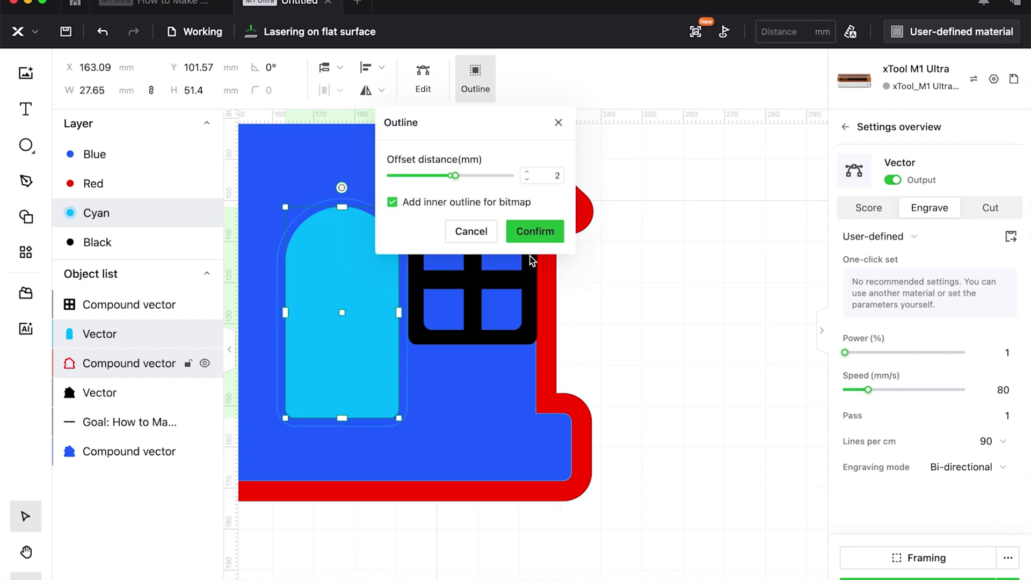
{"action": "left_click_drag", "start_coordinate": [455, 176], "coordinate": [461, 179]}
{"action": "left_click", "coordinate": [527, 234]}
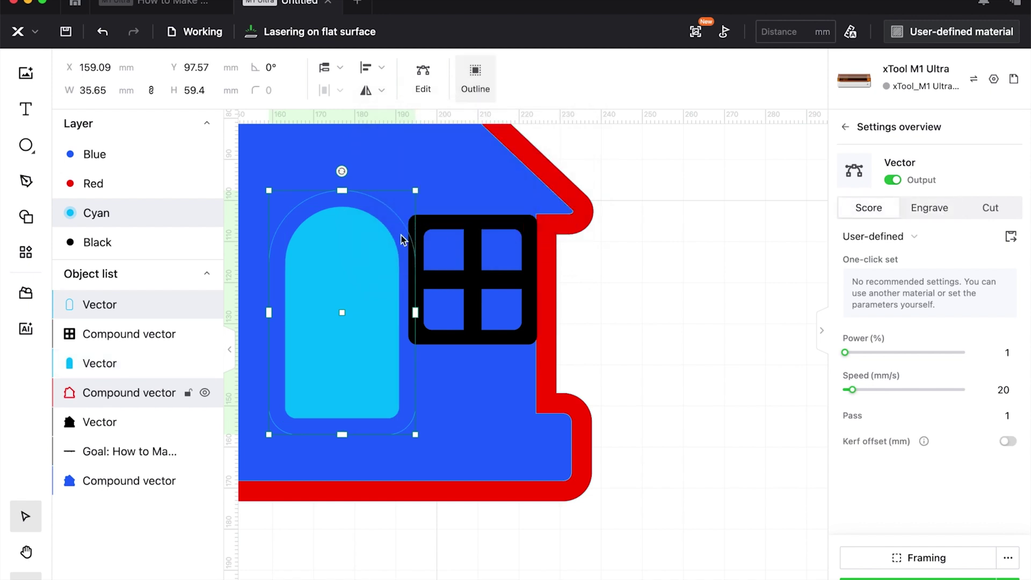
- Move the door's offset outline to the purple layer and set it to Engrave
{"action": "left_click", "coordinate": [396, 235]}
{"action": "right_click", "coordinate": [396, 235]}
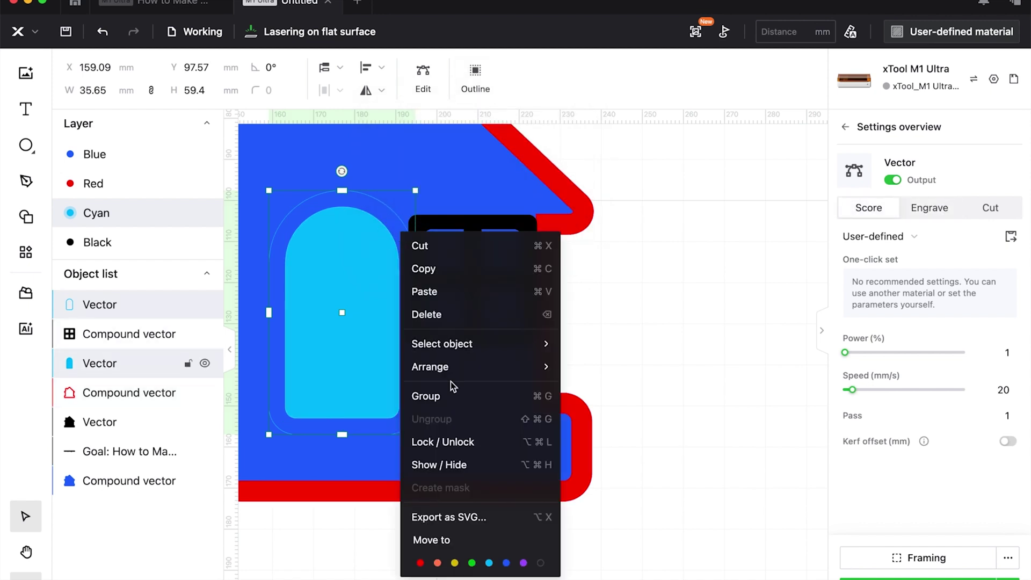
{"action": "left_click", "coordinate": [525, 562]}
{"action": "left_click", "coordinate": [954, 209]}
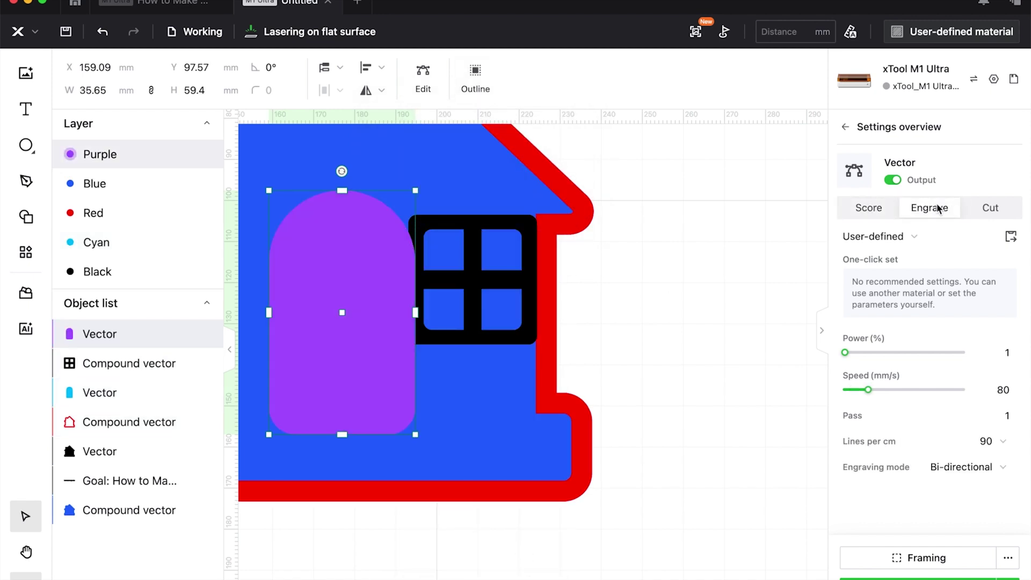
- Send the purple outline shape backward until it lies behind the cyan door
{"action": "left_click", "coordinate": [330, 67]}
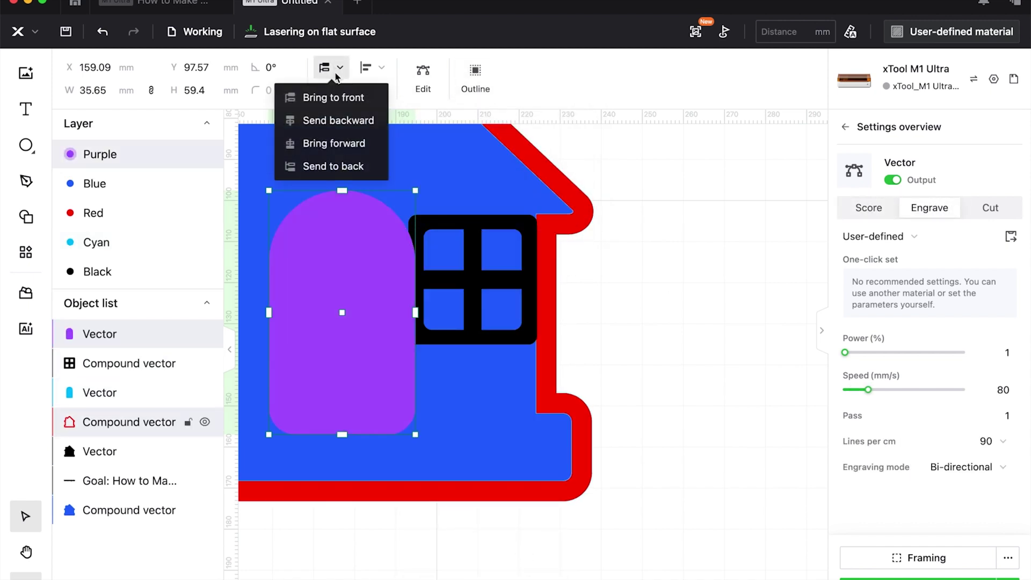
{"action": "left_click", "coordinate": [339, 121]}
{"action": "left_click", "coordinate": [329, 67]}
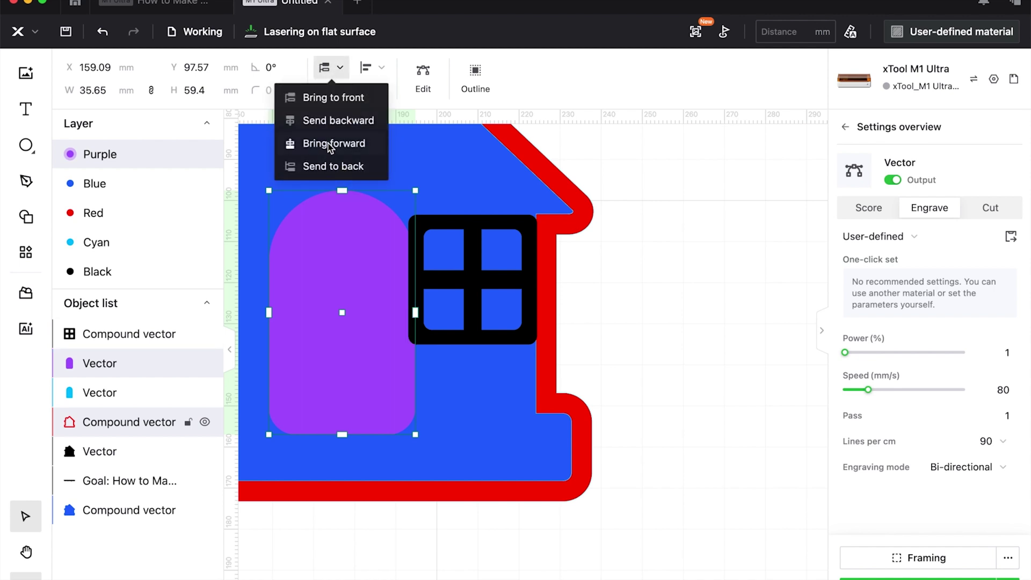
{"action": "left_click", "coordinate": [339, 120]}
- Combine the purple and cyan door shapes into a compound door frame and move it up 5 mm
{"action": "left_click", "coordinate": [343, 242], "text": "shift"}
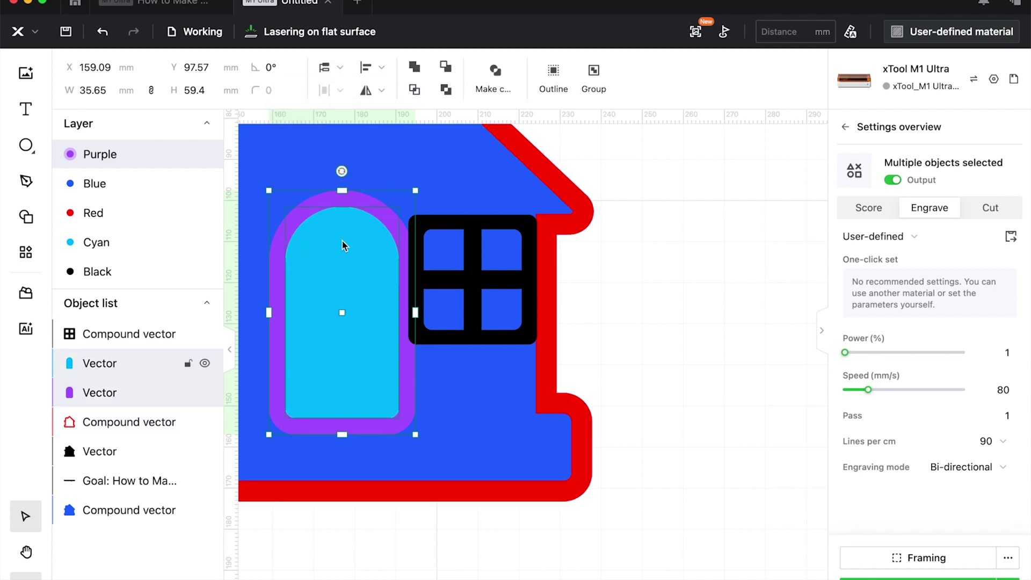
{"action": "key", "text": "super+8"}
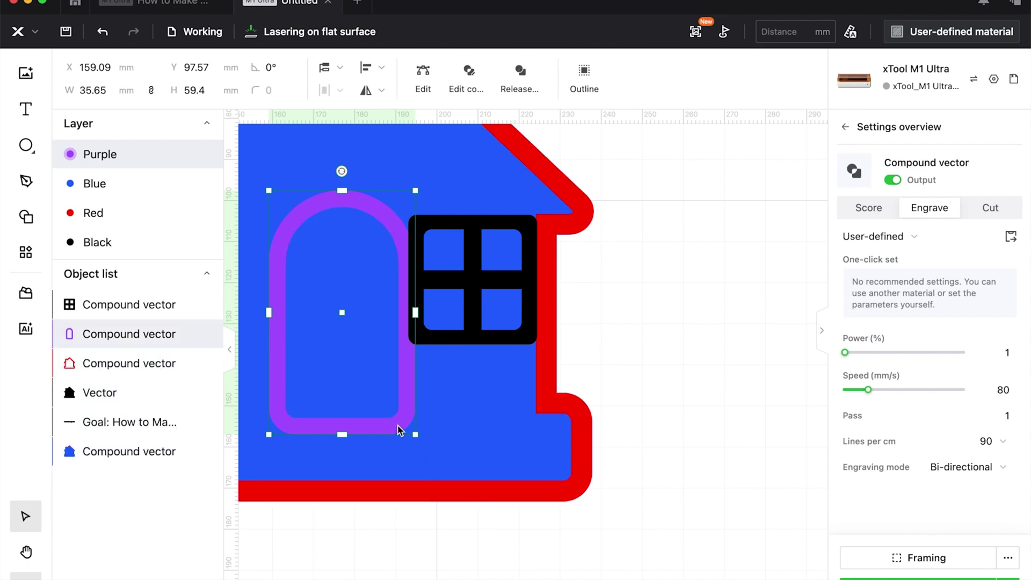
{"action": "key", "text": "Up"}
{"action": "key", "text": "Up"}
{"action": "key", "text": "Up"}
{"action": "key", "text": "Up"}
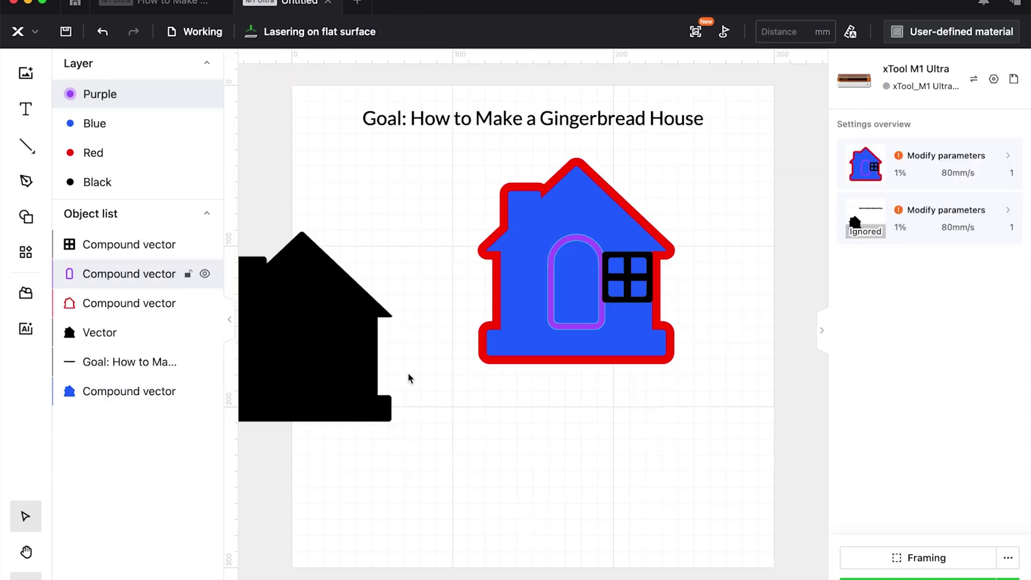
- Unite the door frame, the window and the red house frame, and move the united shape below the blue base
{"action": "left_click", "coordinate": [595, 326]}
{"action": "left_click", "coordinate": [626, 300], "text": "shift"}
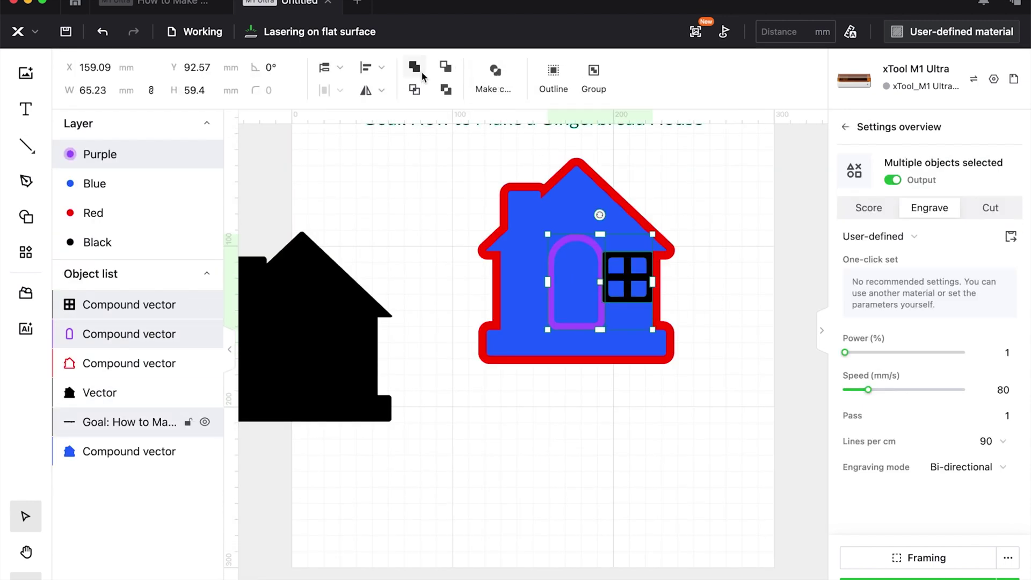
{"action": "left_click", "coordinate": [415, 67]}
{"action": "left_click", "coordinate": [675, 355], "text": "shift"}
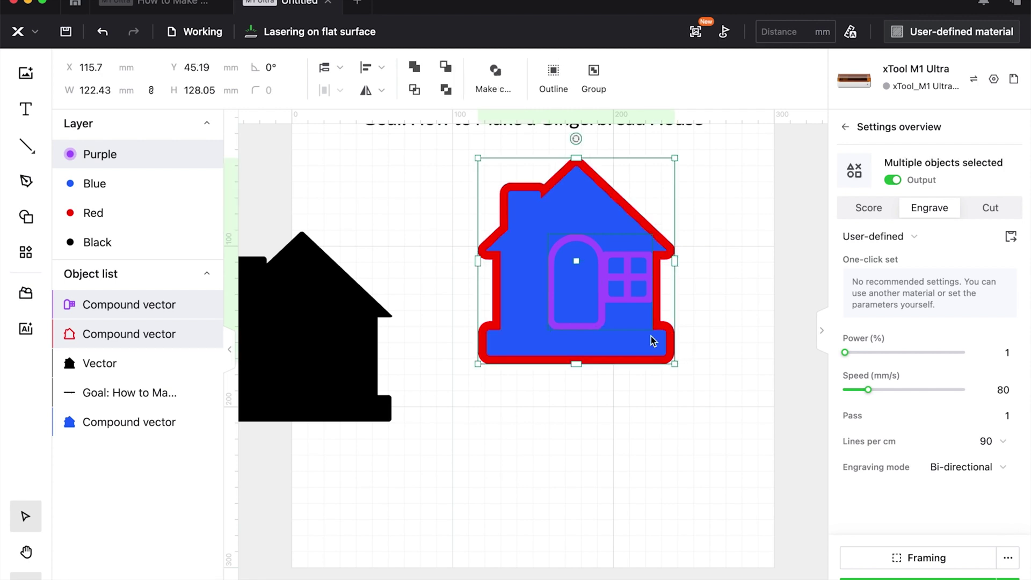
{"action": "left_click", "coordinate": [417, 67]}
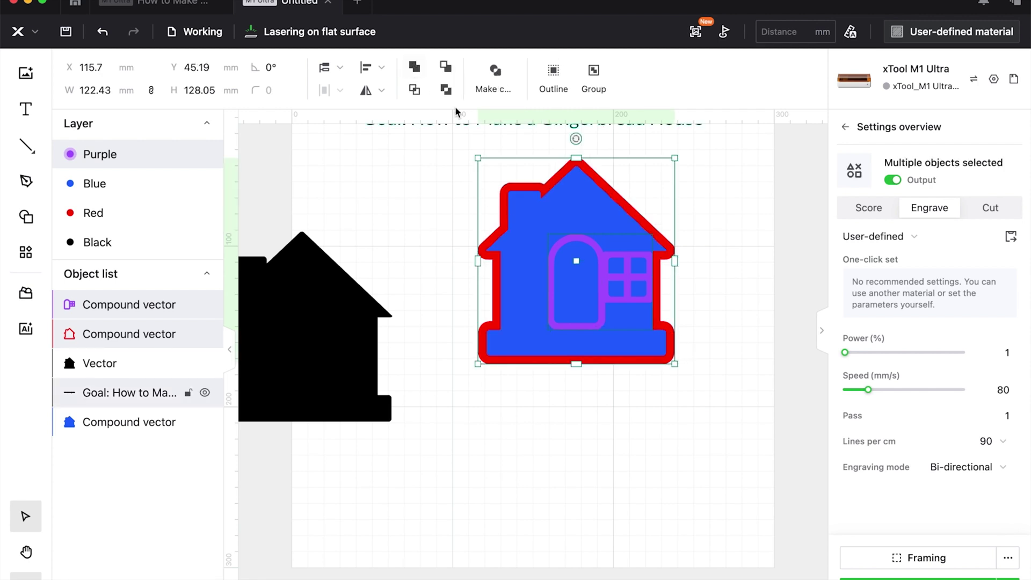
{"action": "left_click", "coordinate": [617, 442]}
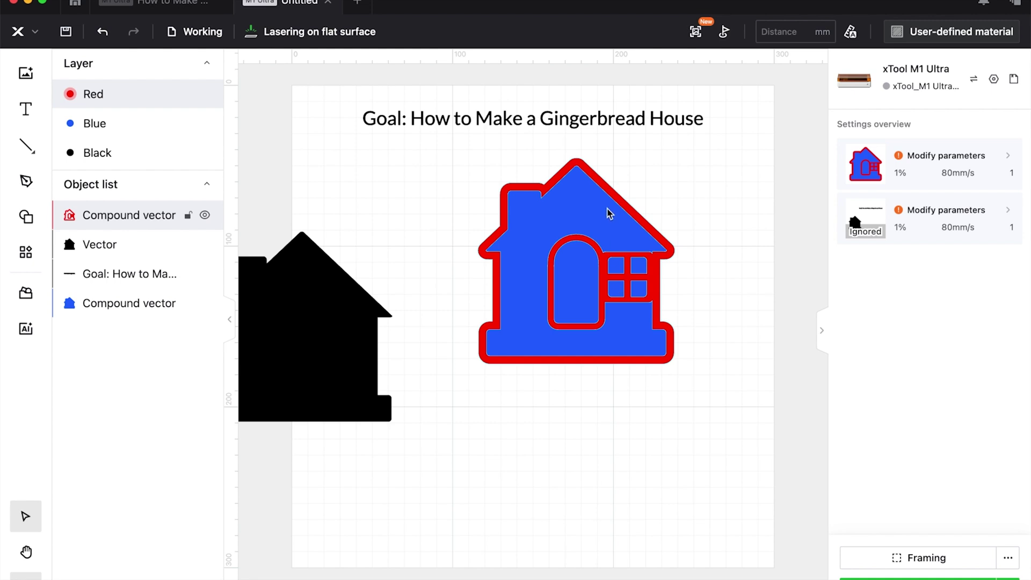
{"action": "left_click_drag", "start_coordinate": [613, 196], "coordinate": [669, 415]}
- Draw a stair-stepped vector shape about 61 × 59 mm along the red house's left roof slope, from the eave to the peak
{"action": "mouse_move", "coordinate": [24, 151]}
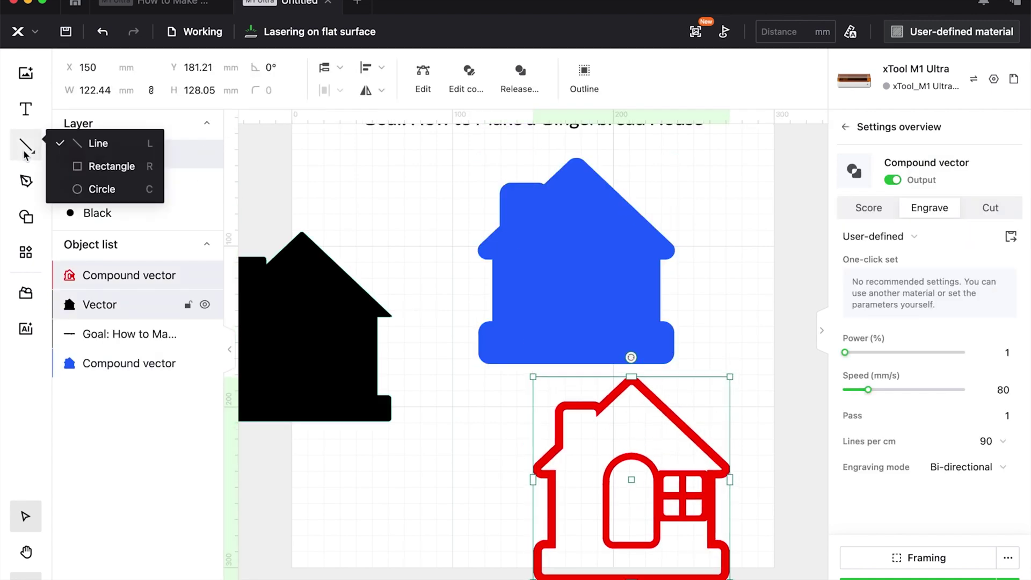
{"action": "left_click", "coordinate": [26, 182]}
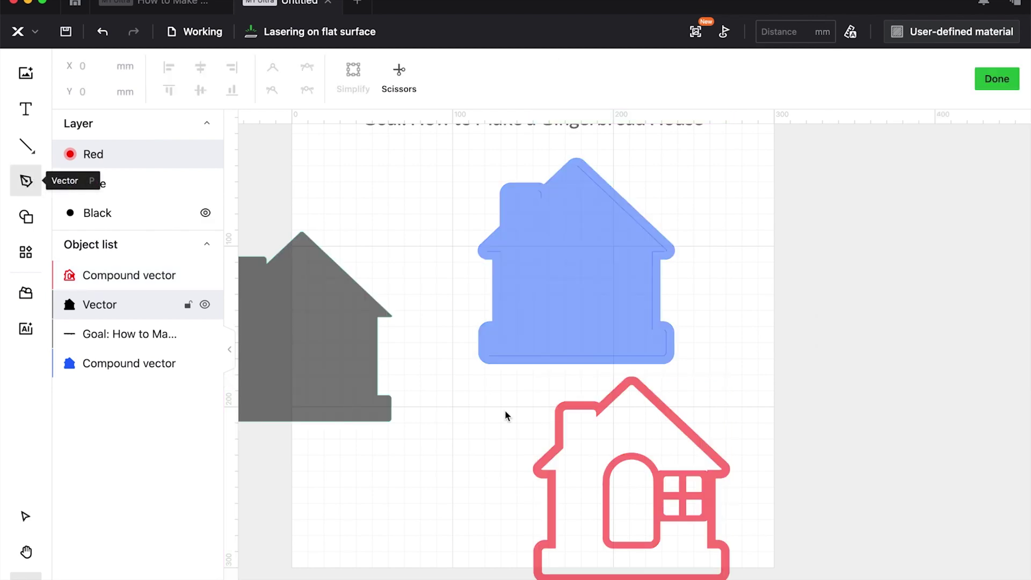
{"action": "left_click", "coordinate": [557, 472]}
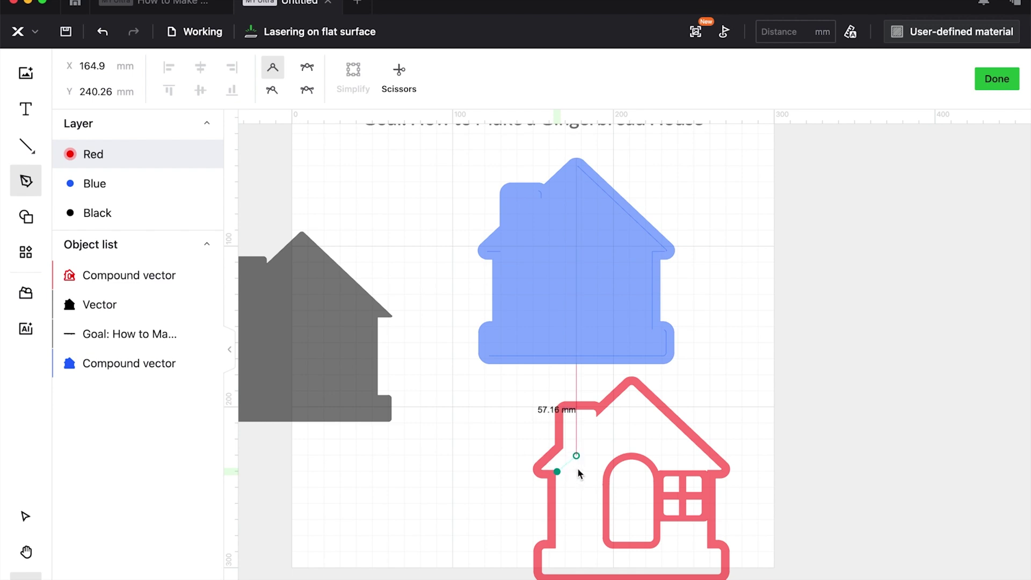
{"action": "left_click", "coordinate": [576, 471]}
{"action": "left_click", "coordinate": [577, 446]}
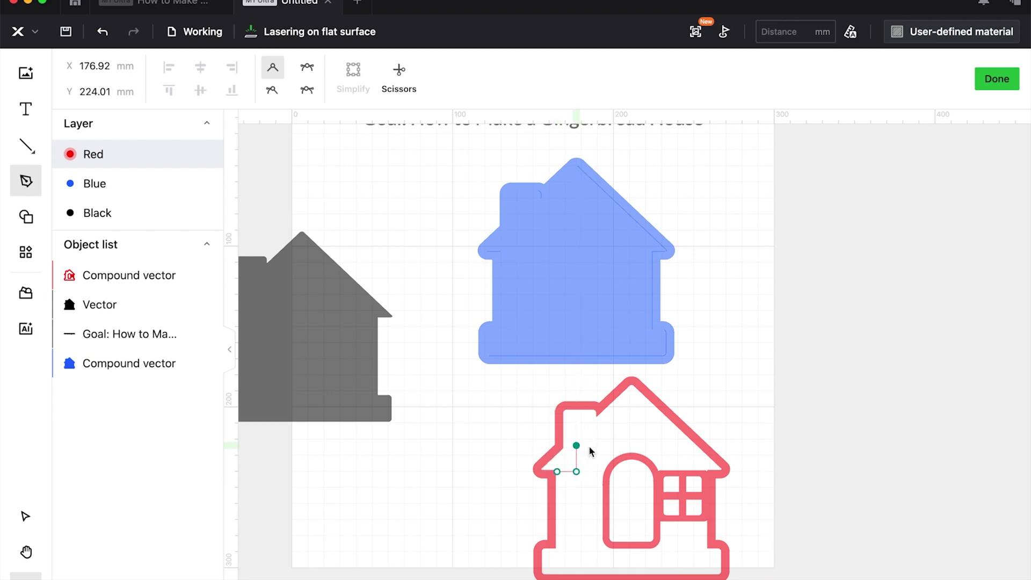
{"action": "left_click", "coordinate": [598, 445]}
{"action": "left_click", "coordinate": [599, 431]}
{"action": "left_click", "coordinate": [626, 431]}
{"action": "left_click", "coordinate": [626, 413]}
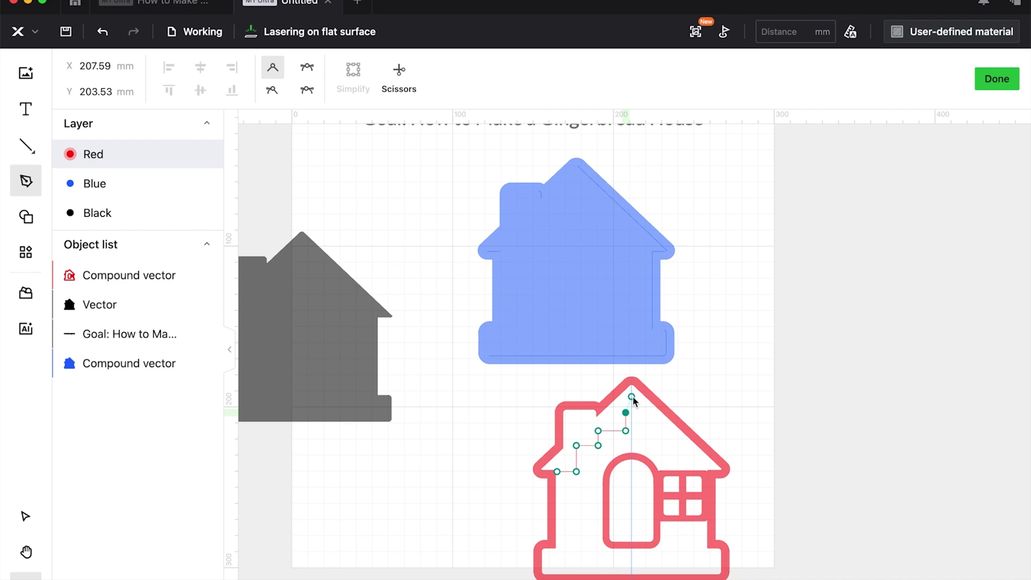
{"action": "left_click", "coordinate": [632, 401]}
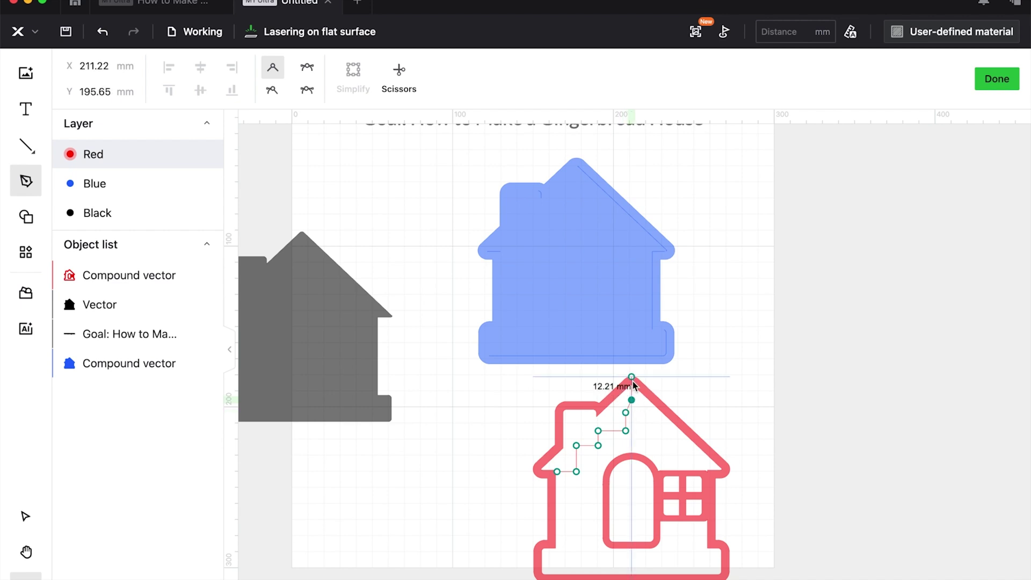
{"action": "left_click", "coordinate": [632, 376]}
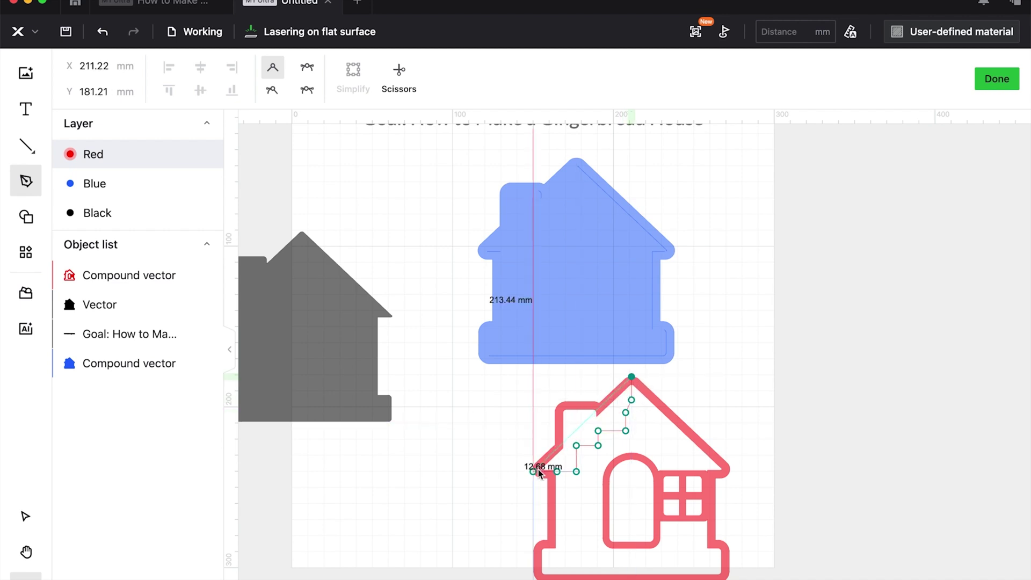
{"action": "left_click", "coordinate": [534, 471]}
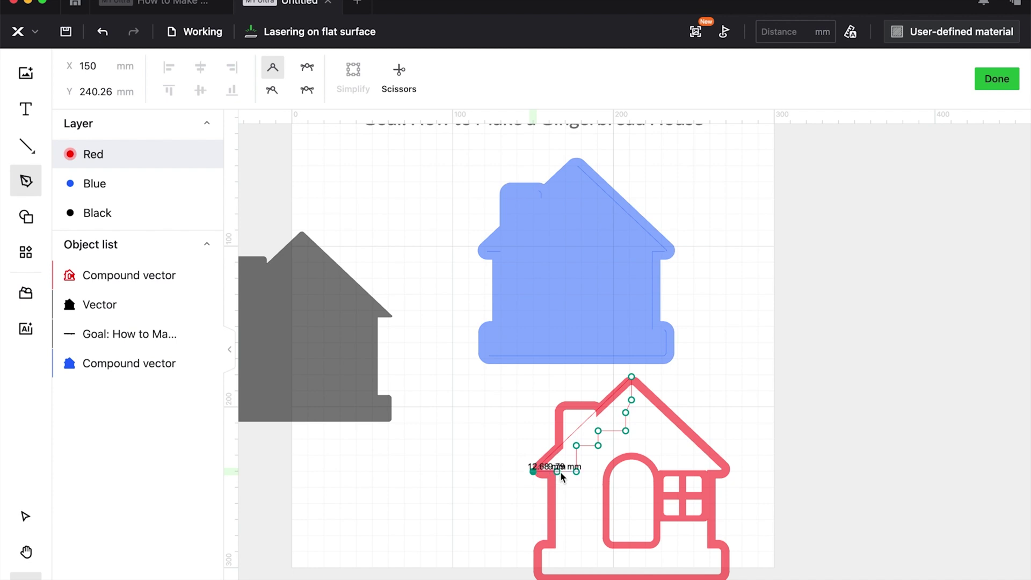
{"action": "key", "text": "Escape"}
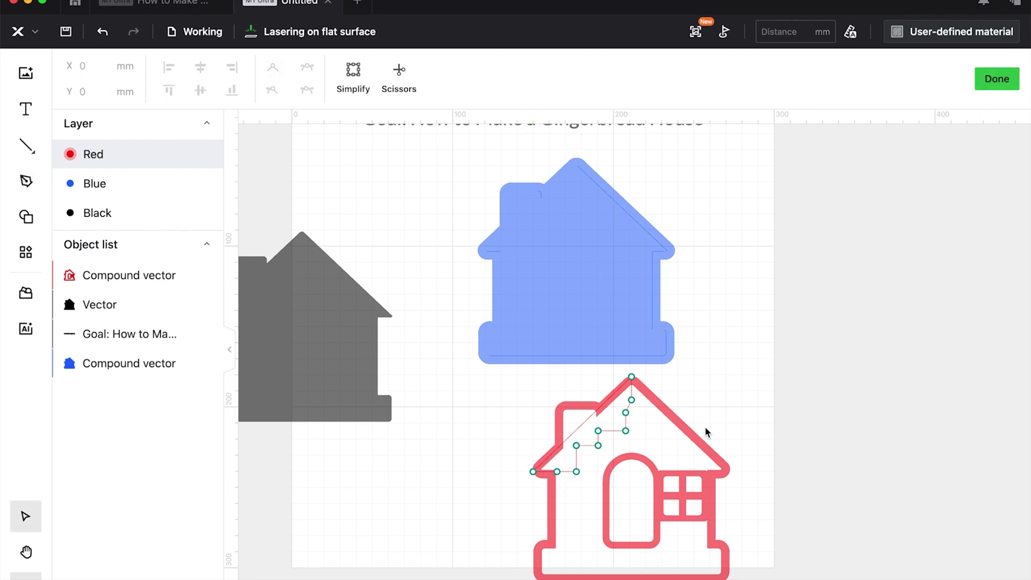
{"action": "key", "text": "Escape"}
- Move the stepped roof shape to the orange layer and set it to Engrave
{"action": "right_click", "coordinate": [616, 430]}
{"action": "left_click", "coordinate": [659, 576]}
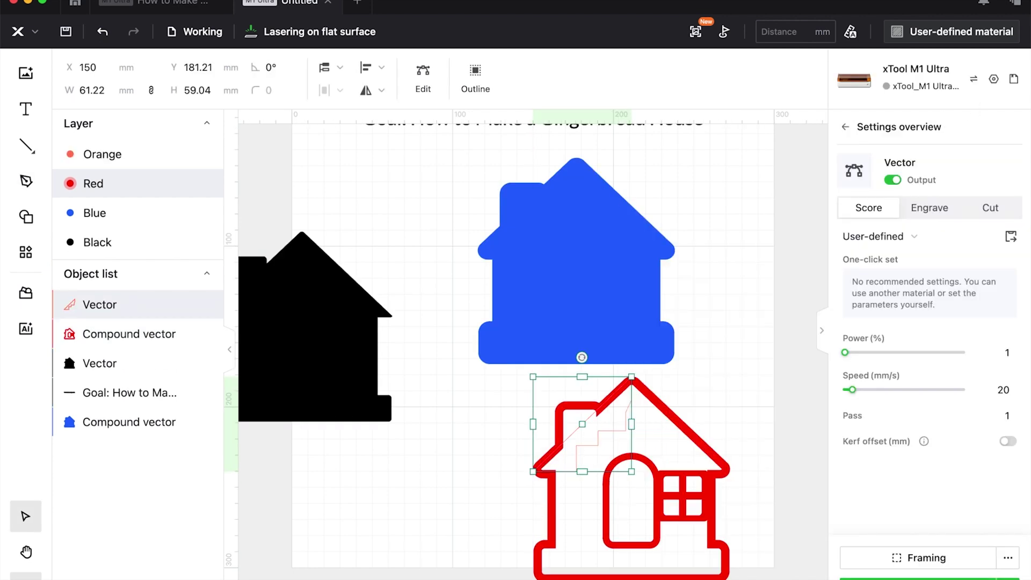
{"action": "key", "text": "super+equal"}
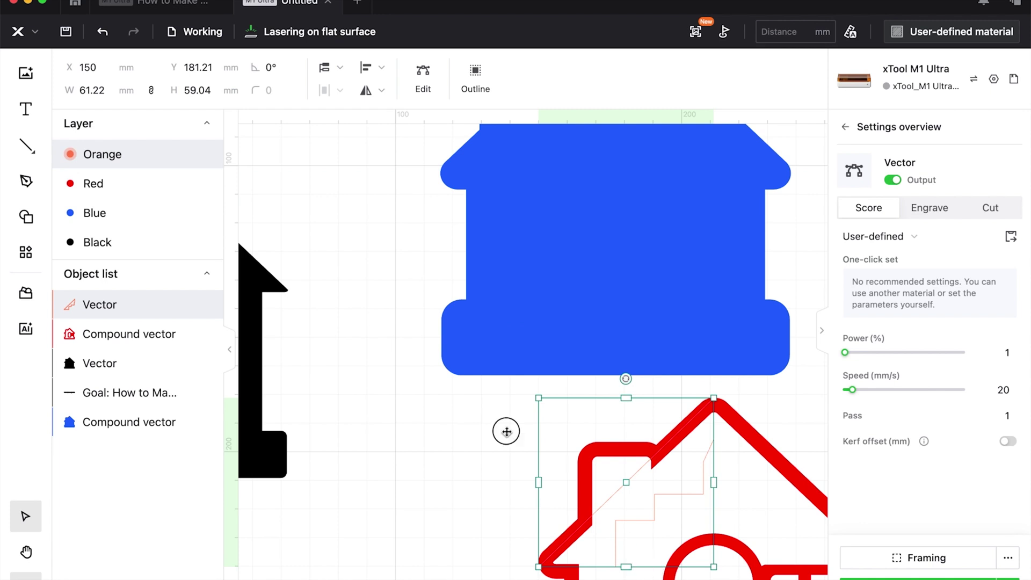
{"action": "scroll", "coordinate": [318, 219], "scroll_direction": "down", "scroll_amount": 5}
{"action": "scroll", "coordinate": [318, 218], "scroll_direction": "right", "scroll_amount": 3}
{"action": "left_click", "coordinate": [930, 208]}
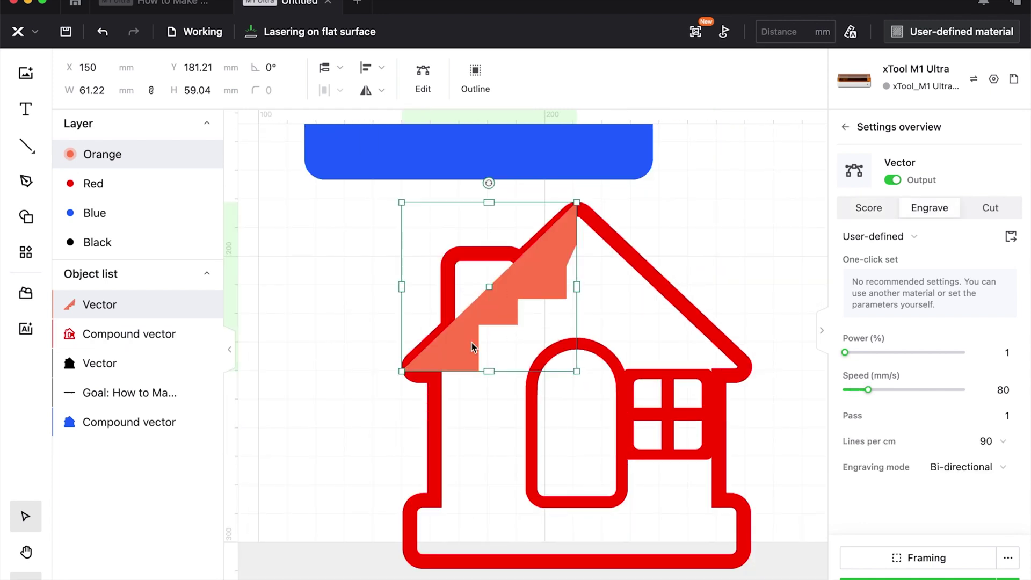
- Convert the stair corners of the orange roof shape into smooth curve points
{"action": "left_click", "coordinate": [451, 351]}
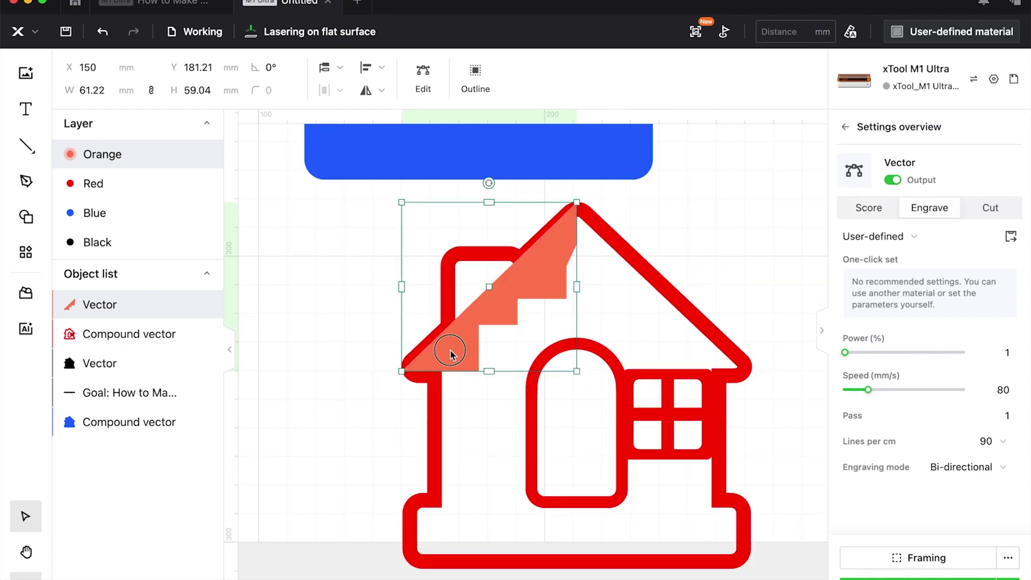
{"action": "double_click", "coordinate": [475, 368]}
{"action": "left_click", "coordinate": [479, 371]}
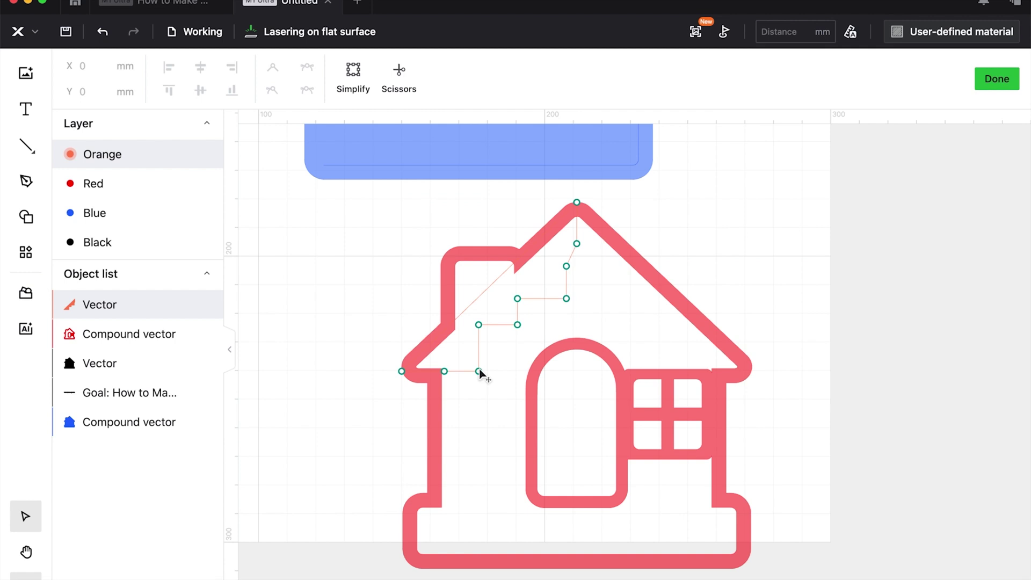
{"action": "left_click", "coordinate": [479, 325]}
{"action": "double_click", "coordinate": [479, 325]}
{"action": "left_click", "coordinate": [517, 325]}
{"action": "double_click", "coordinate": [518, 324]}
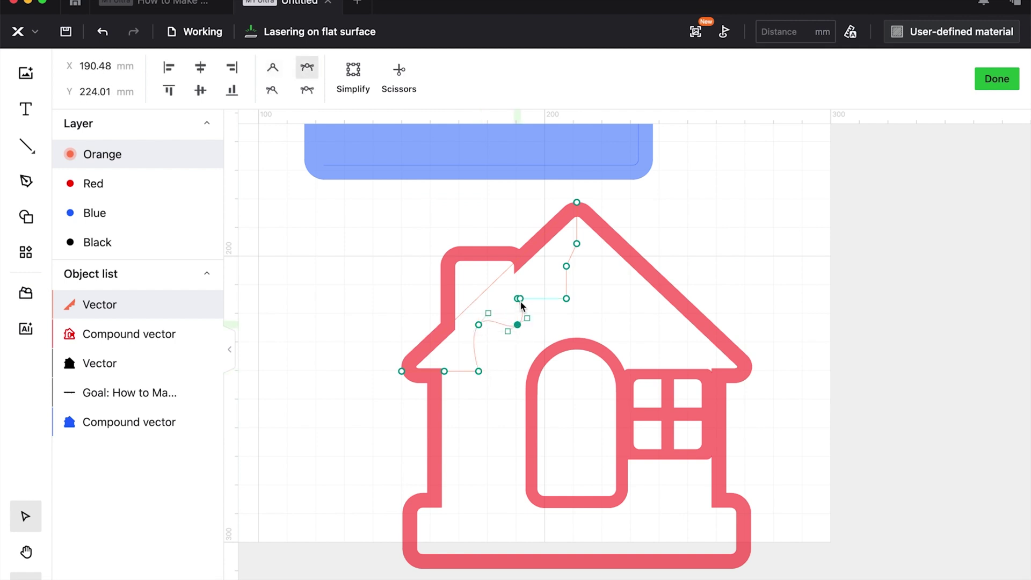
{"action": "left_click", "coordinate": [517, 298]}
{"action": "double_click", "coordinate": [518, 298]}
{"action": "left_click", "coordinate": [566, 298]}
{"action": "double_click", "coordinate": [566, 298]}
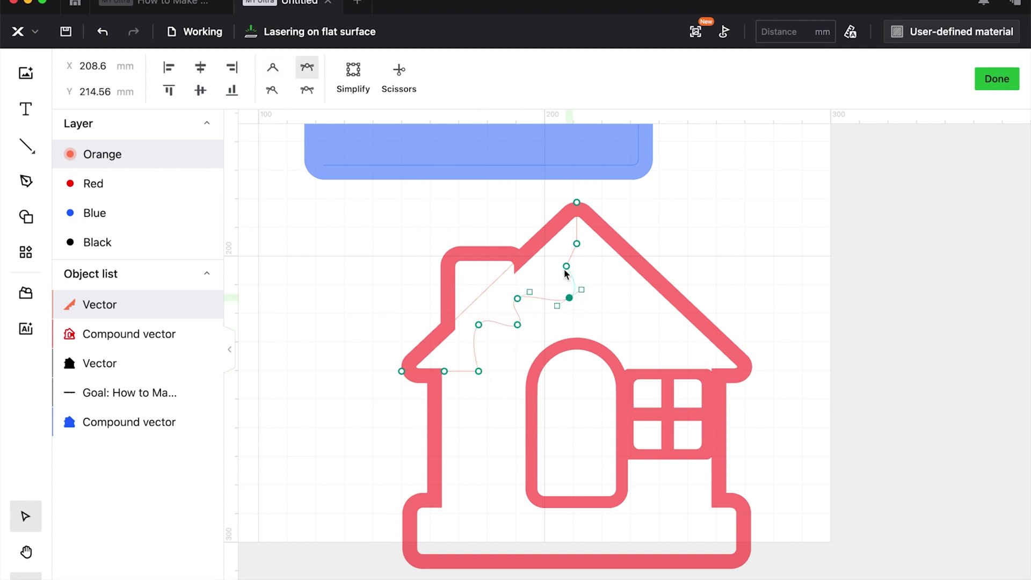
{"action": "left_click", "coordinate": [566, 266]}
{"action": "double_click", "coordinate": [566, 266]}
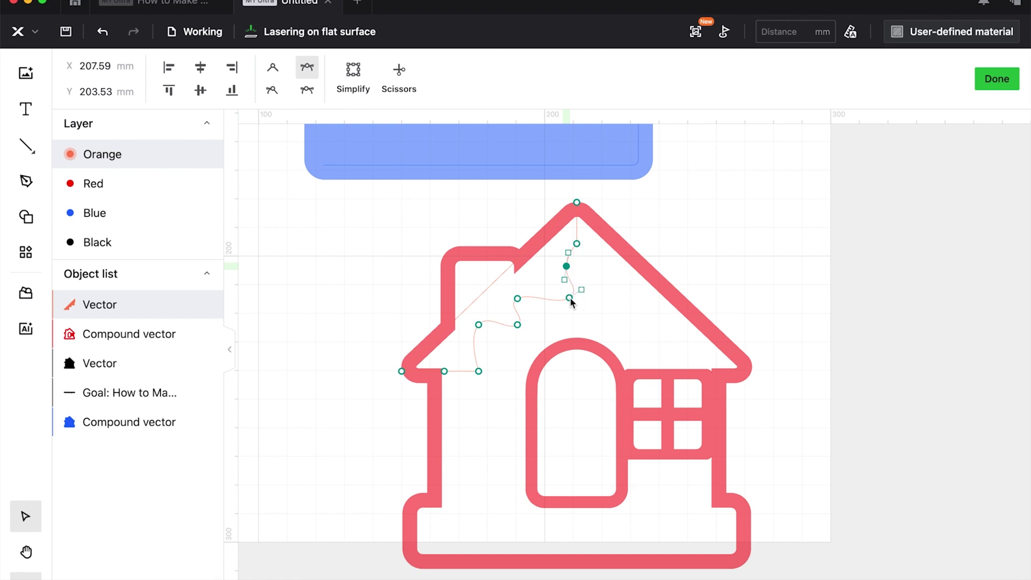
- Reposition the curve points along the orange shape's lower edge to form a wavy drip contour about 60 mm high
{"action": "left_click_drag", "start_coordinate": [570, 298], "coordinate": [567, 264]}
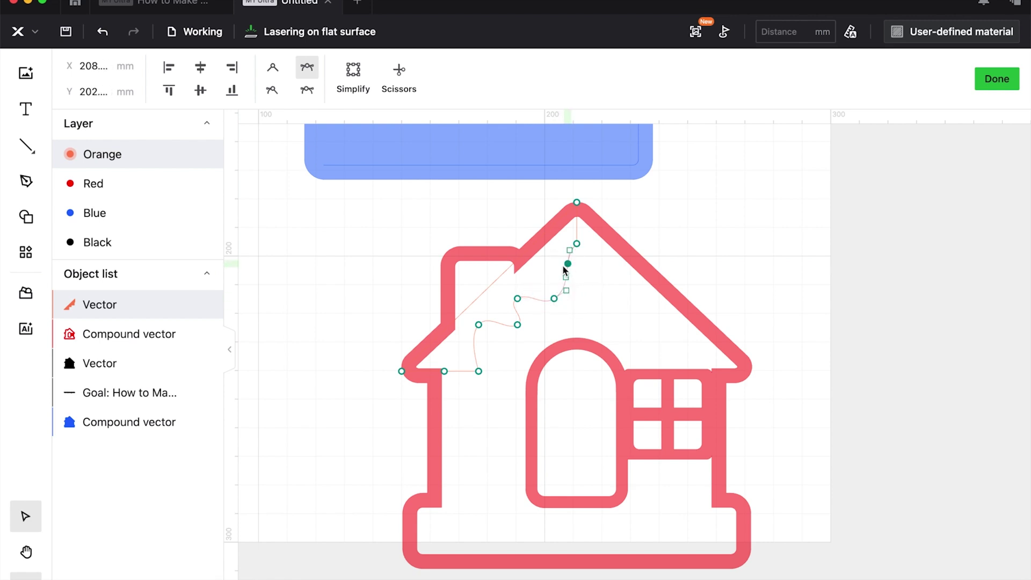
{"action": "left_click_drag", "start_coordinate": [519, 300], "coordinate": [529, 299]}
{"action": "left_click_drag", "start_coordinate": [479, 325], "coordinate": [469, 370]}
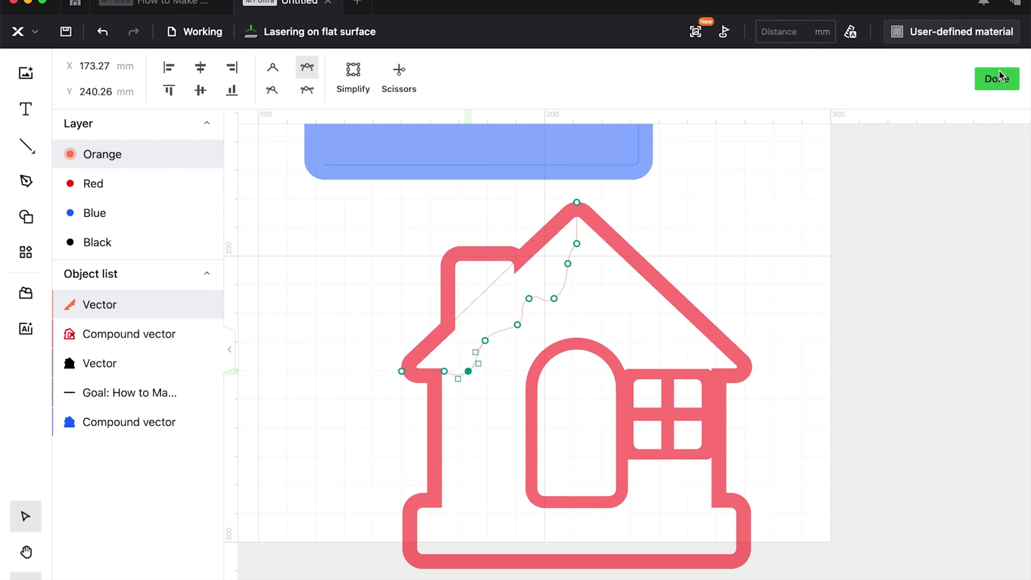
{"action": "key", "text": "Escape"}
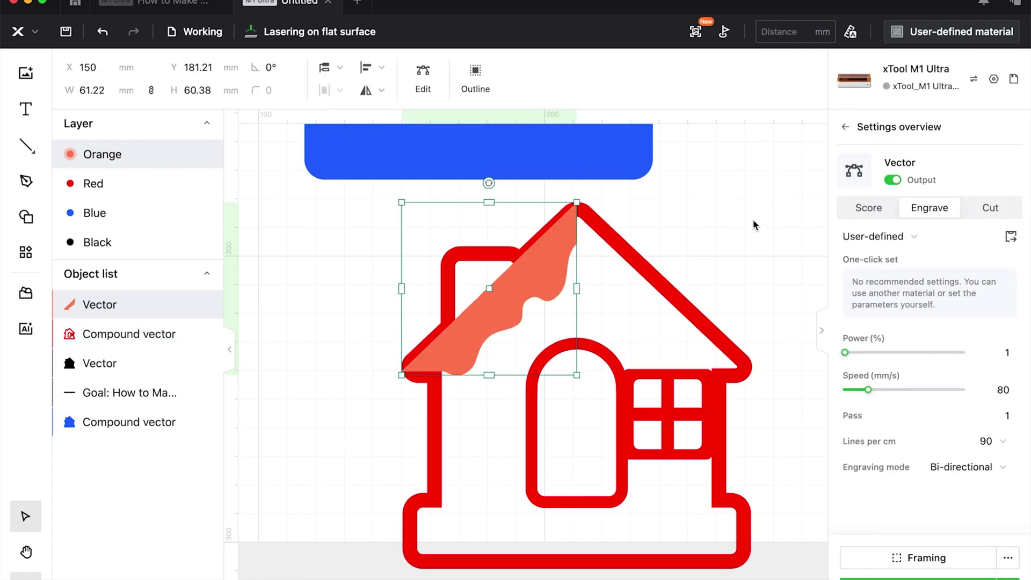
{"action": "left_click", "coordinate": [753, 225]}
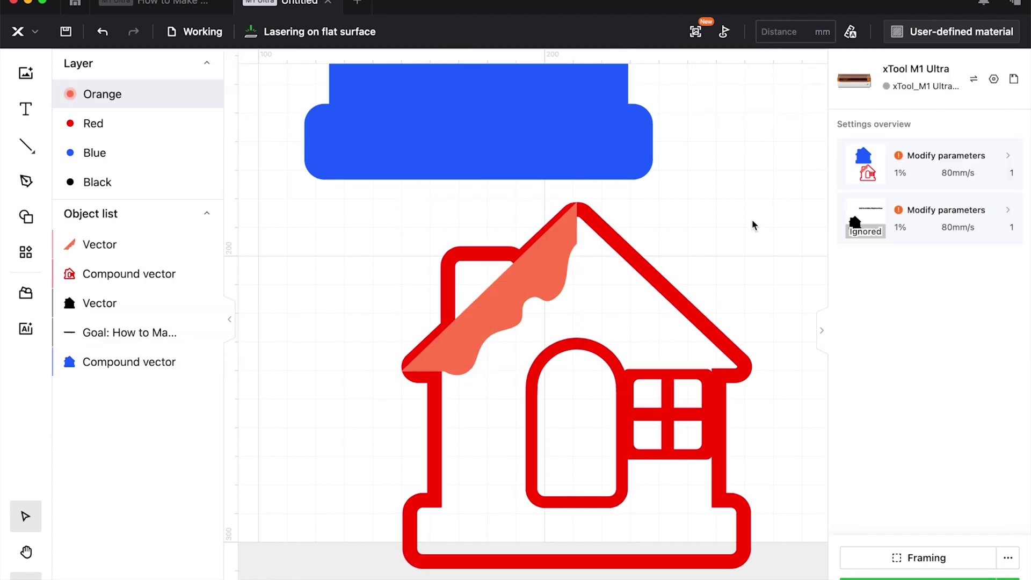
- Move the eave corner point of the orange roof shape inward to X 152.39 mm
{"action": "left_click", "coordinate": [523, 280]}
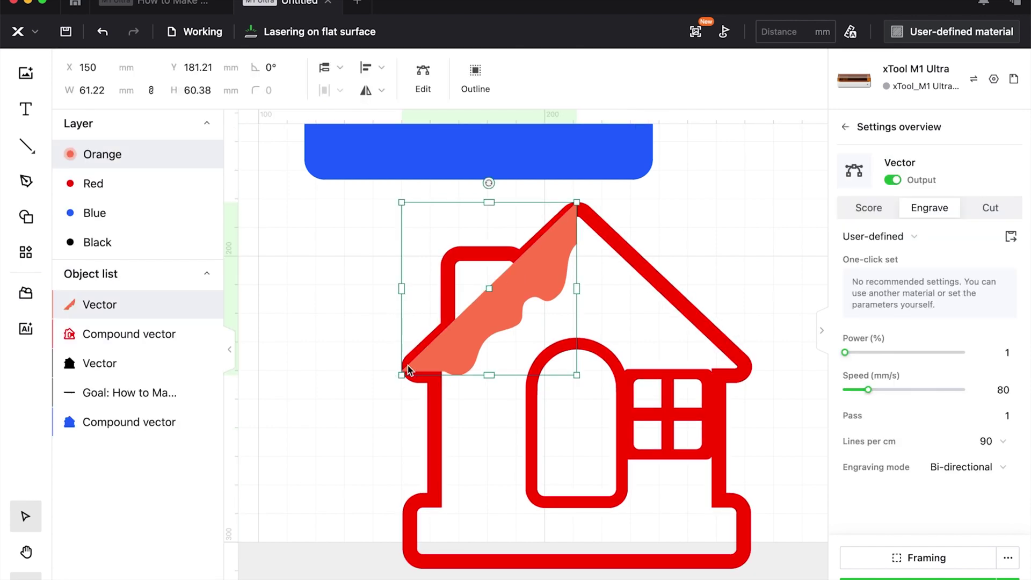
{"action": "double_click", "coordinate": [408, 369]}
{"action": "left_click", "coordinate": [402, 371]}
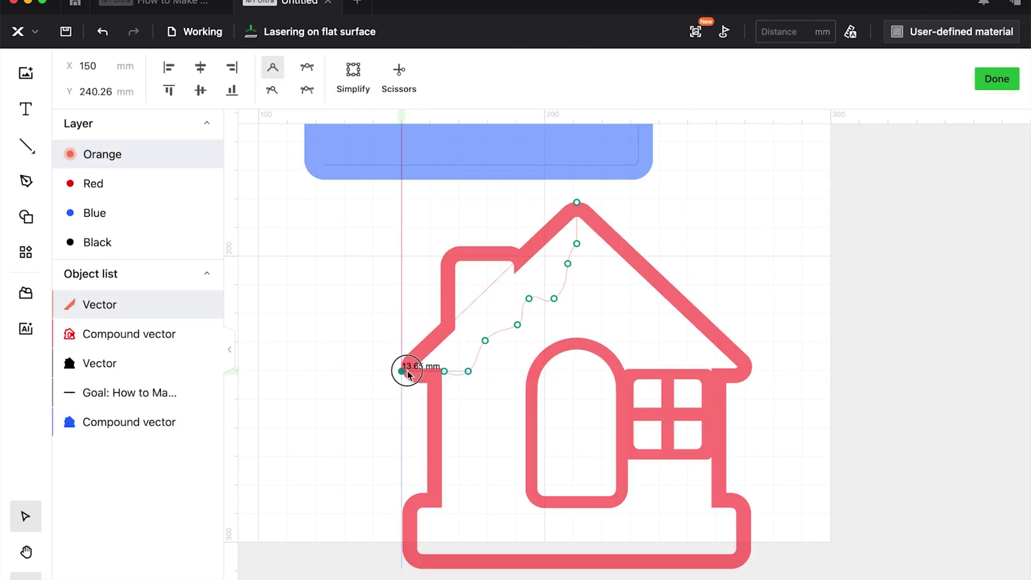
{"action": "left_click_drag", "start_coordinate": [409, 372], "coordinate": [409, 371]}
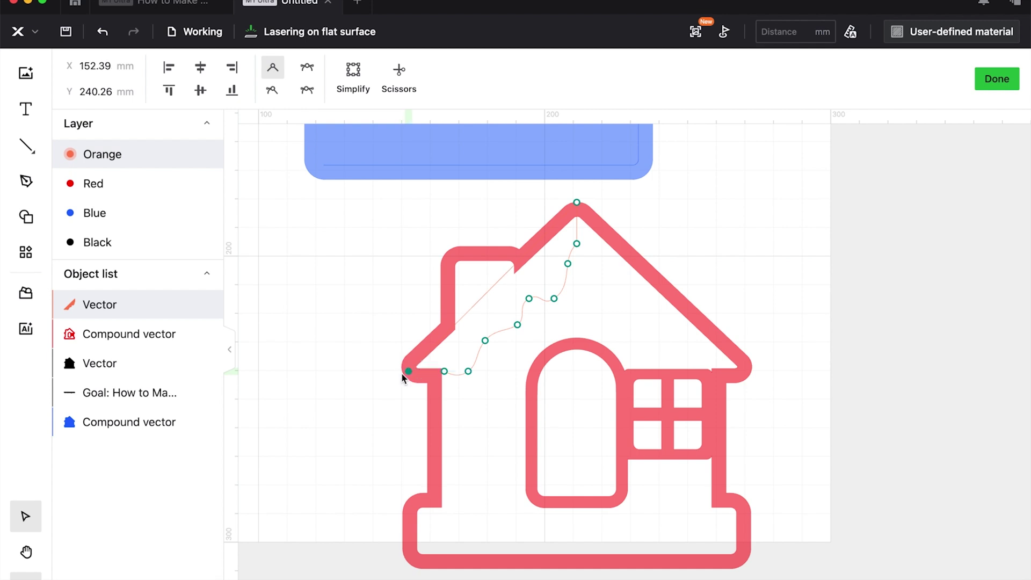
{"action": "left_click", "coordinate": [978, 86]}
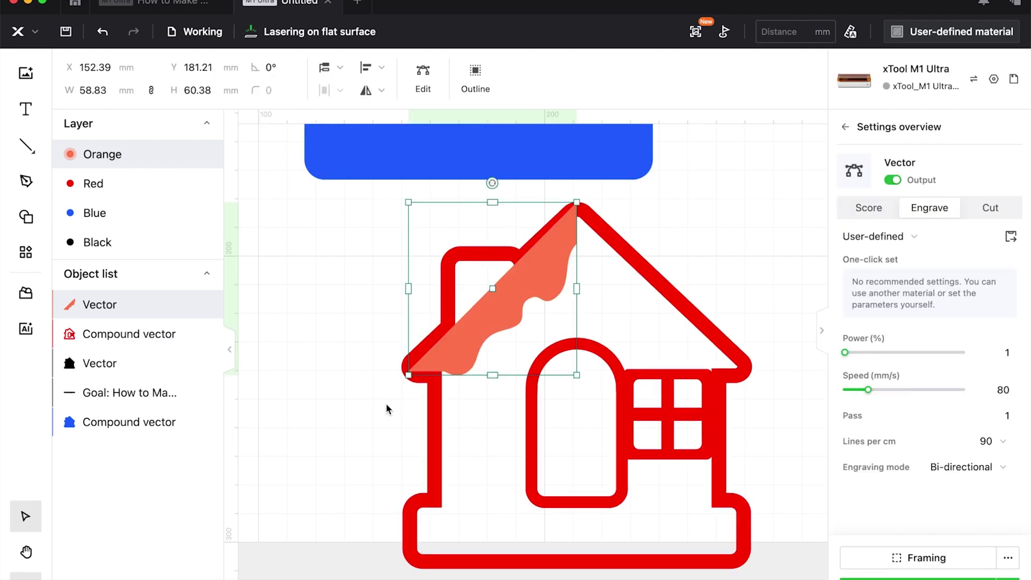
- Duplicate the orange roof shape, reflect the copy horizontally, and place it along the opposite roof slope so both halves meet at the peak
{"action": "key", "text": "super+d"}
{"action": "left_click", "coordinate": [375, 91]}
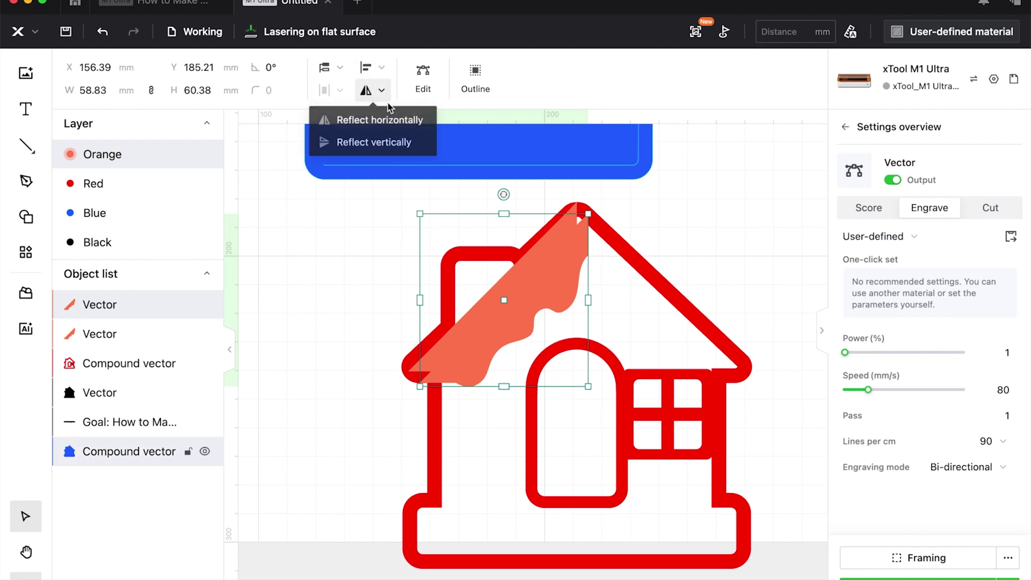
{"action": "left_click", "coordinate": [400, 122]}
{"action": "left_click_drag", "start_coordinate": [483, 304], "coordinate": [638, 294]}
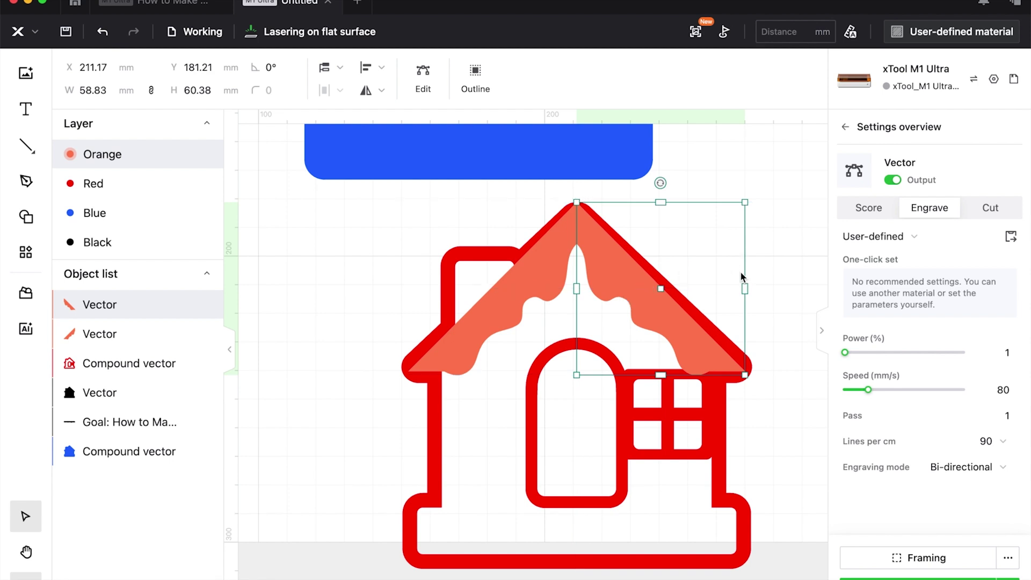
{"action": "left_click", "coordinate": [757, 273]}
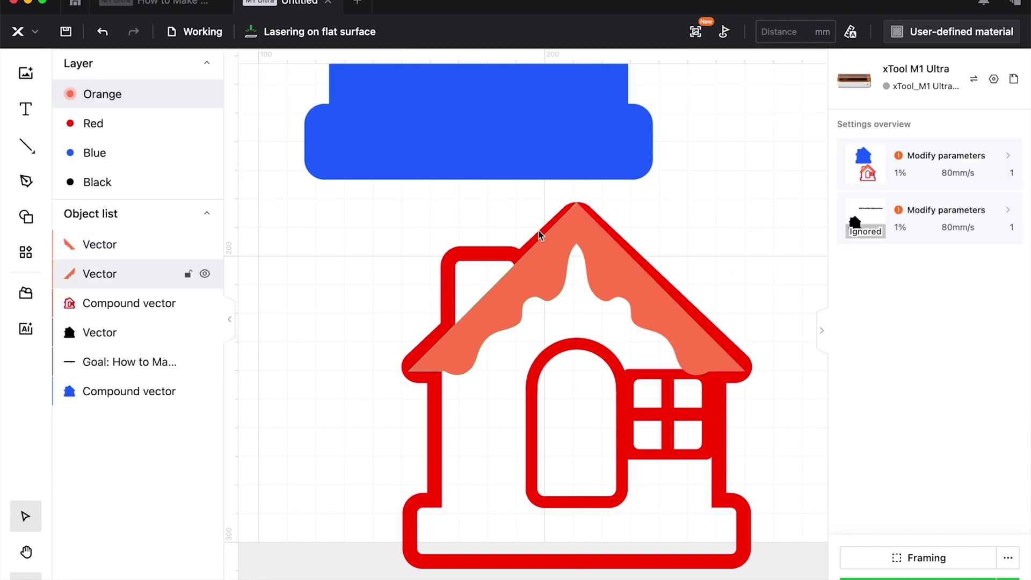
- Unite the two orange roof halves into a single vector
{"action": "left_click", "coordinate": [586, 221]}
{"action": "left_click", "coordinate": [568, 217], "text": "shift"}
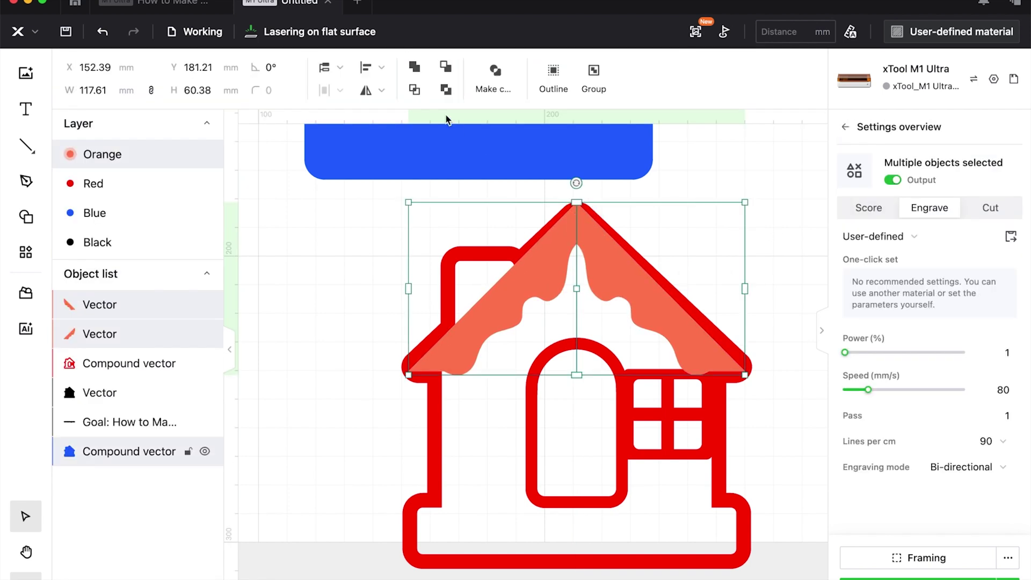
{"action": "left_click", "coordinate": [416, 73]}
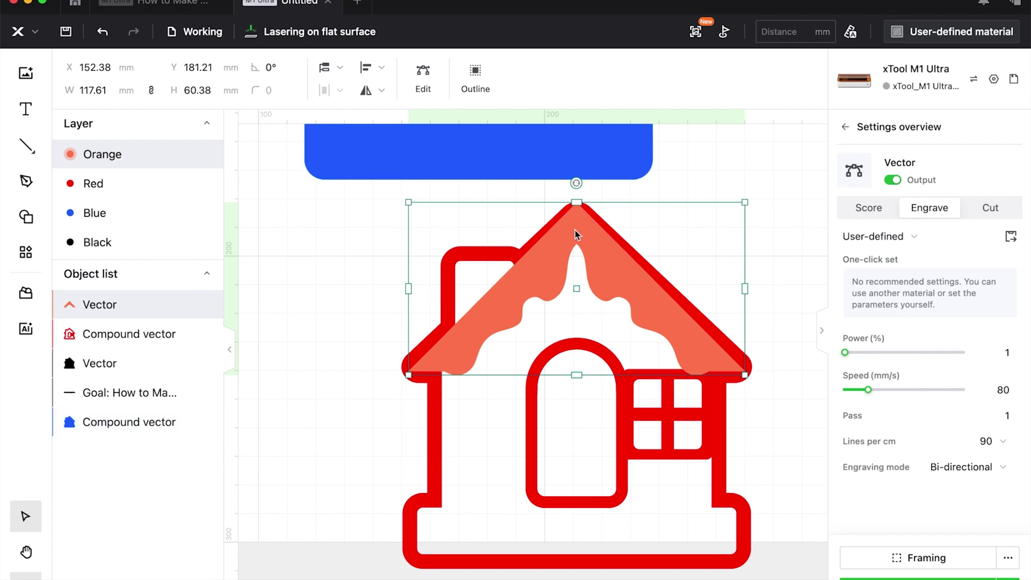
{"action": "left_click", "coordinate": [785, 233]}
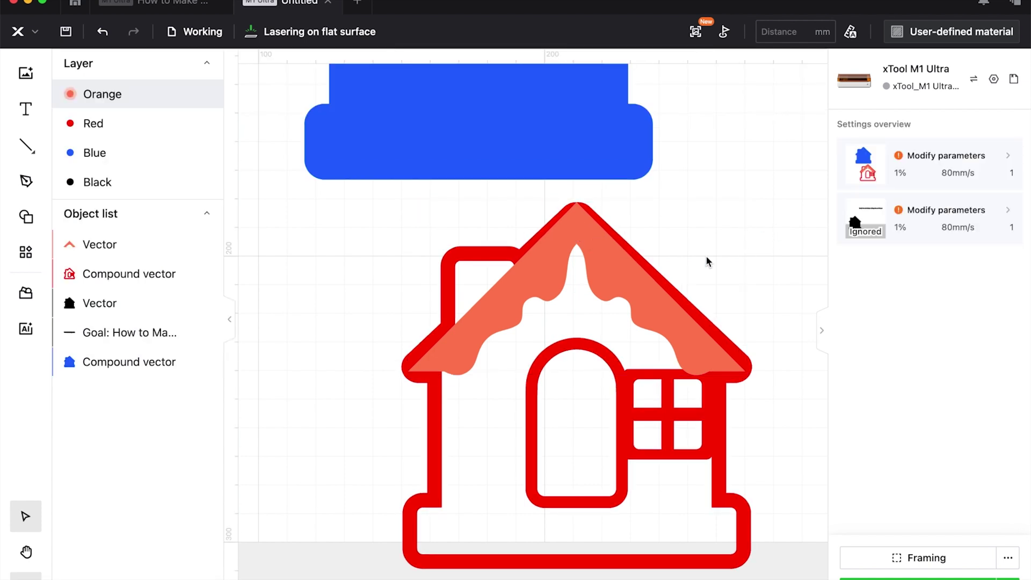
- Unite the orange roof icing with the red house frame
{"action": "left_click", "coordinate": [537, 284]}
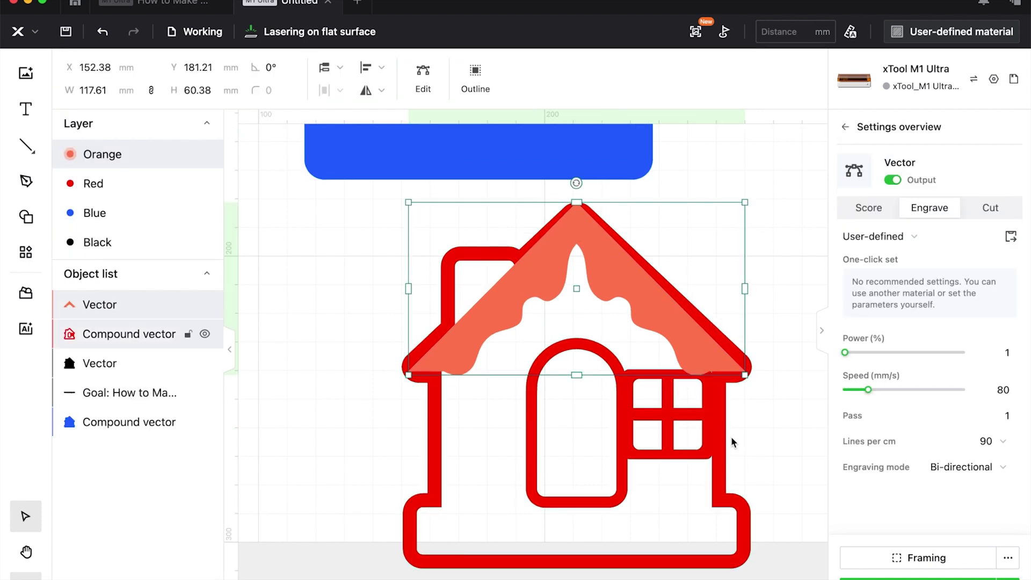
{"action": "left_click", "coordinate": [721, 438], "text": "shift"}
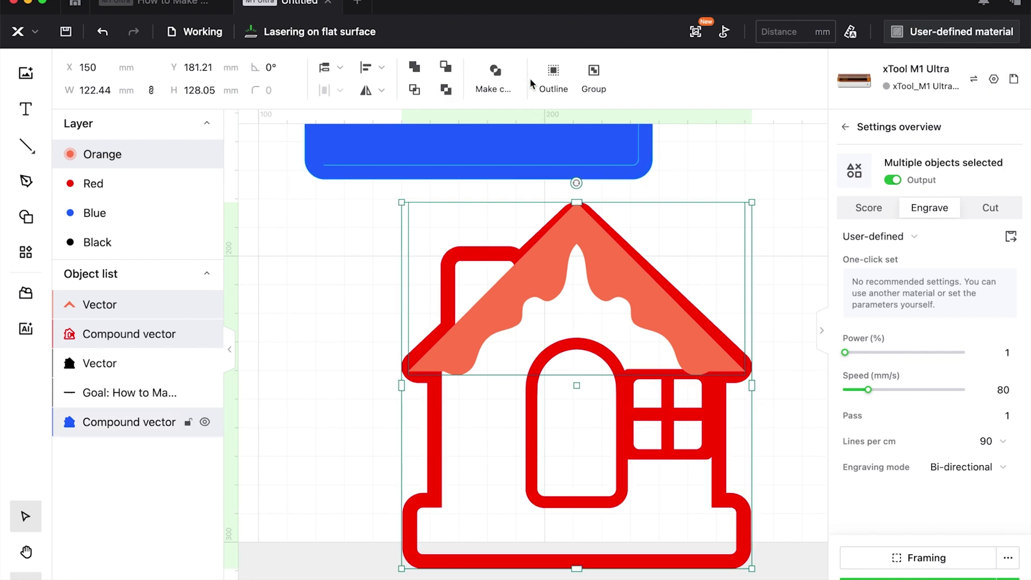
{"action": "left_click", "coordinate": [415, 68]}
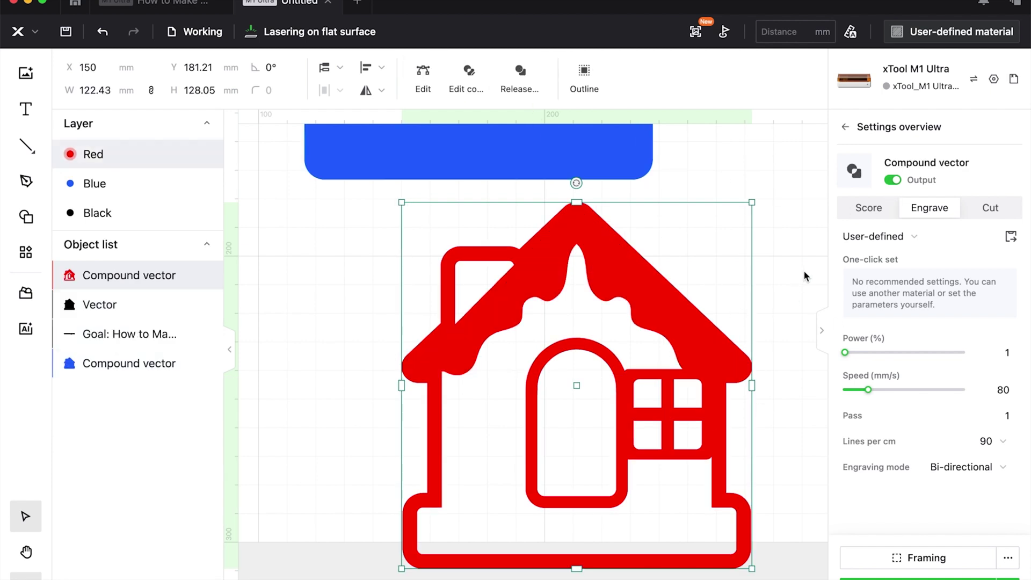
- Raise the lower corner point of the red chimney's triangular opening to Y 222.36 mm
{"action": "left_click", "coordinate": [467, 298]}
{"action": "left_click", "coordinate": [460, 325]}
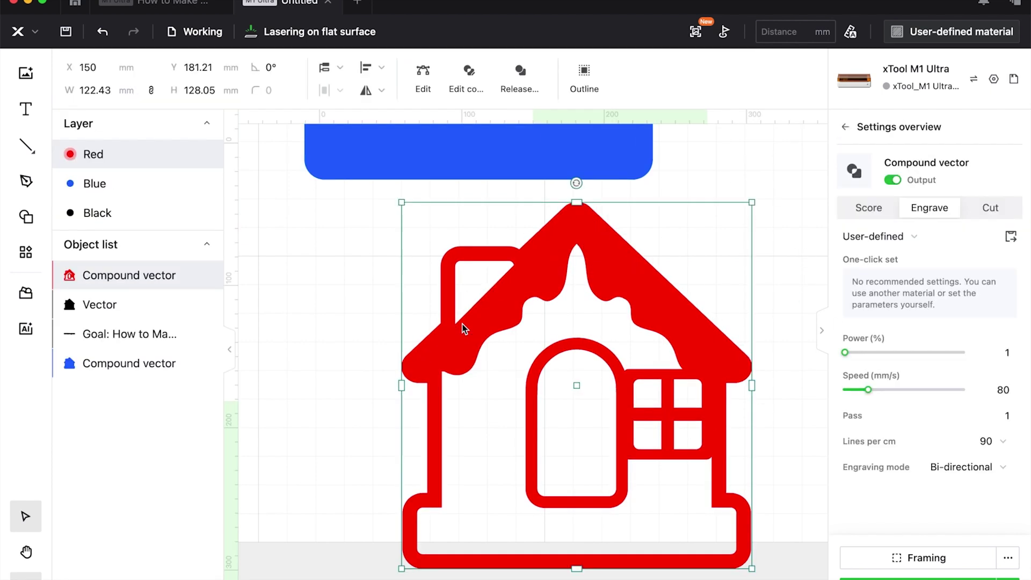
{"action": "scroll", "coordinate": [462, 324], "scroll_direction": "up", "scroll_amount": 6}
{"action": "scroll", "coordinate": [462, 325], "scroll_direction": "up", "scroll_amount": 5}
{"action": "scroll", "coordinate": [472, 327], "scroll_direction": "left", "scroll_amount": 3}
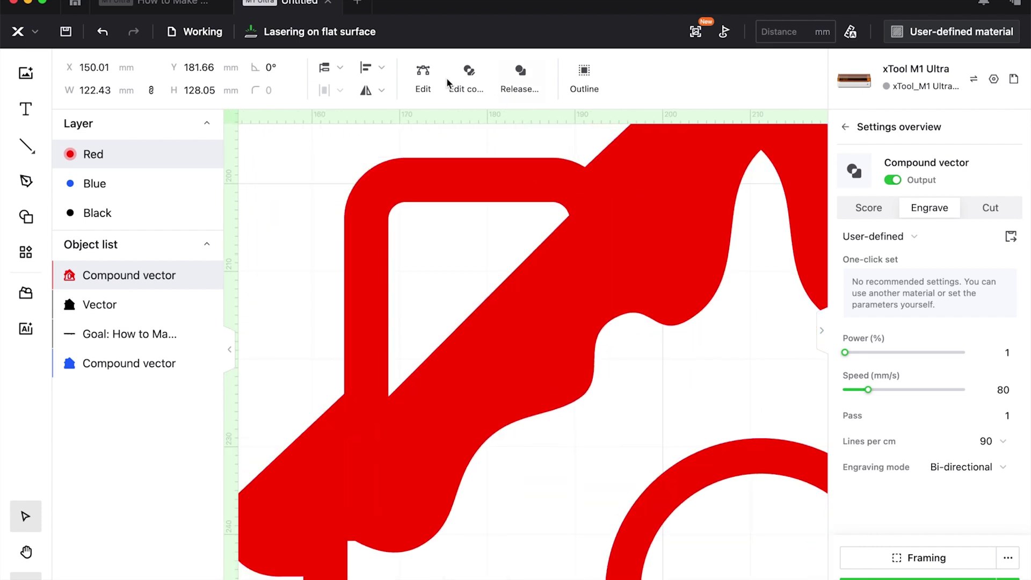
{"action": "double_click", "coordinate": [394, 395]}
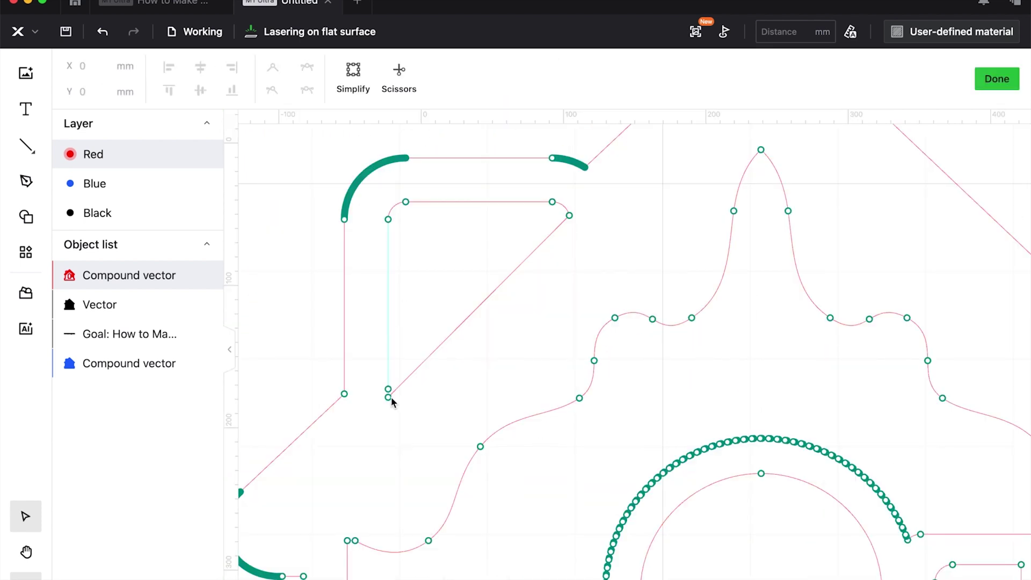
{"action": "left_click_drag", "start_coordinate": [404, 407], "coordinate": [375, 387]}
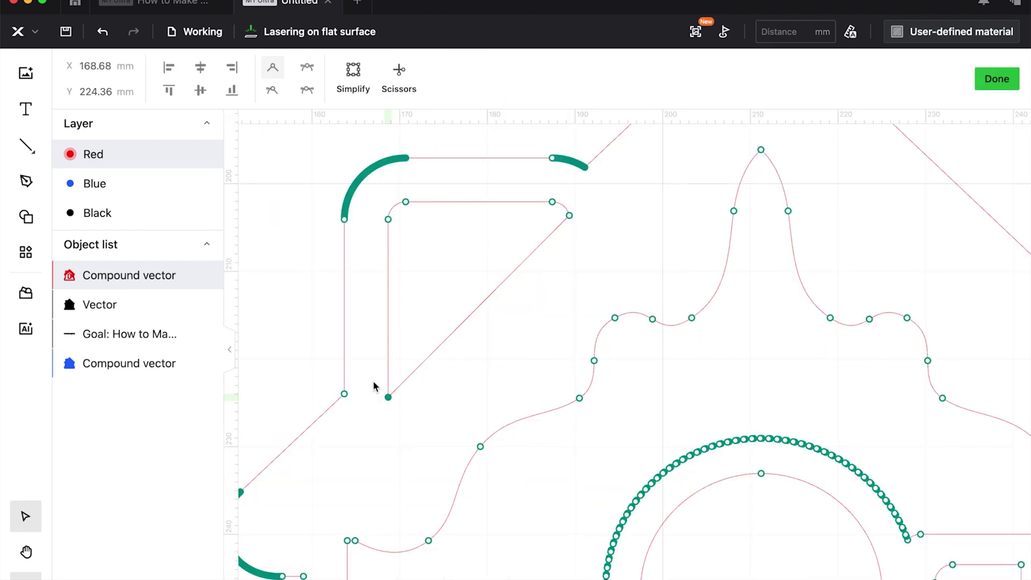
{"action": "key", "text": "Up"}
{"action": "key", "text": "Up"}
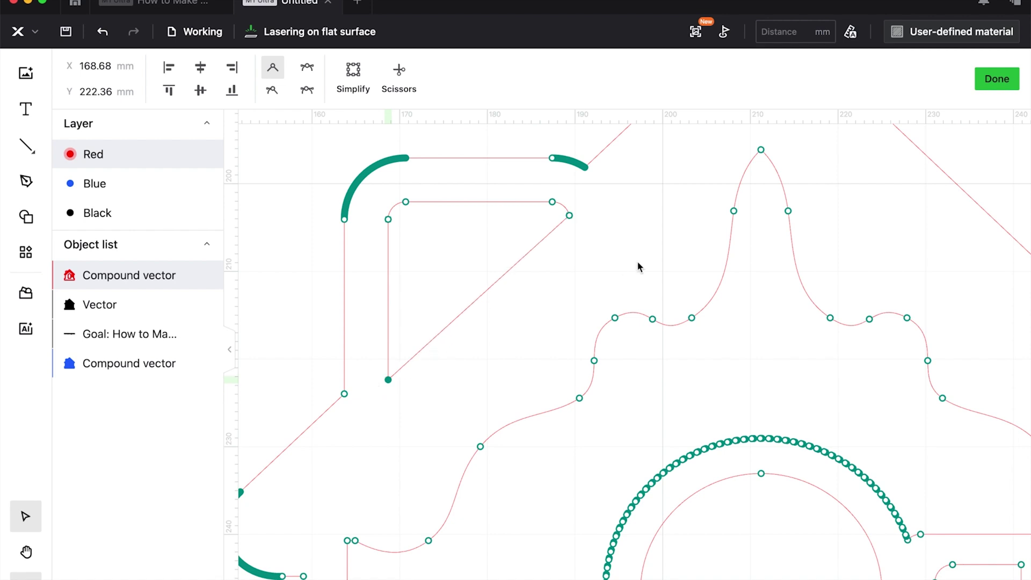
- Move the chimney opening's right corner to X 188.35, Y 202.62 mm and raise its lower corner to Y 221.36 mm
{"action": "left_click_drag", "start_coordinate": [613, 222], "coordinate": [563, 206]}
{"action": "key", "text": "Up"}
{"action": "key", "text": "Left"}
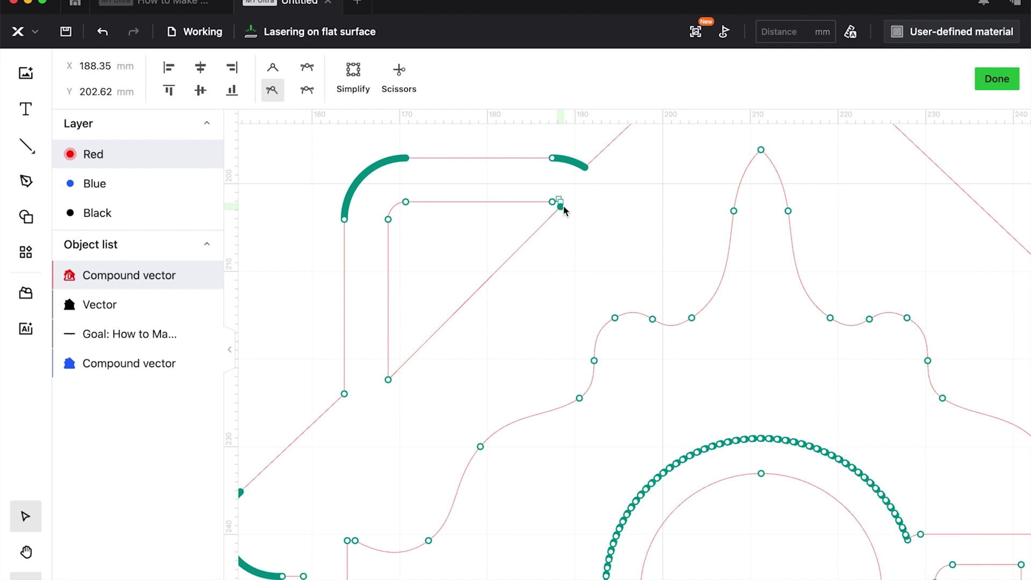
{"action": "left_click", "coordinate": [389, 380]}
{"action": "key", "text": "Up"}
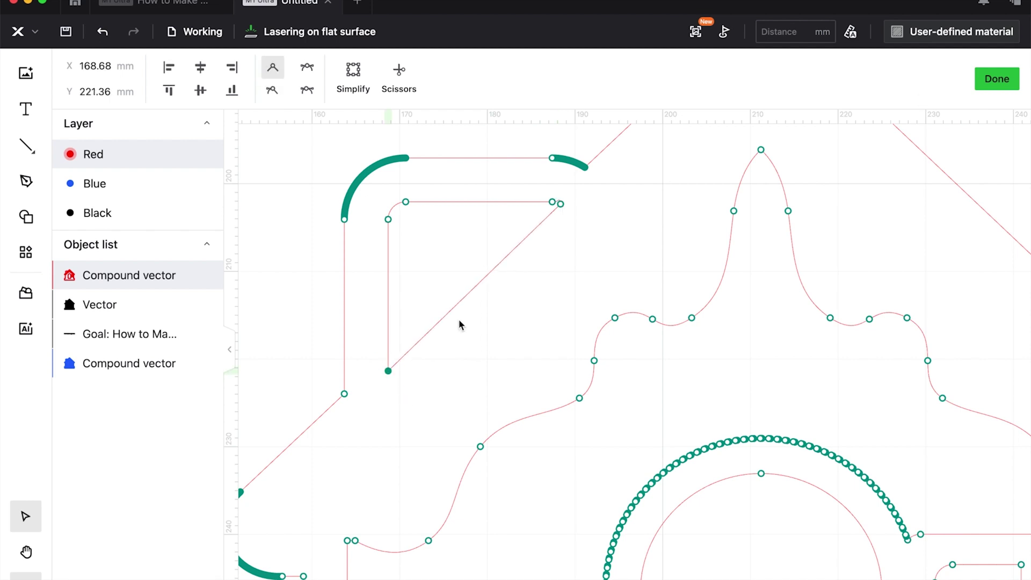
{"action": "left_click", "coordinate": [998, 79]}
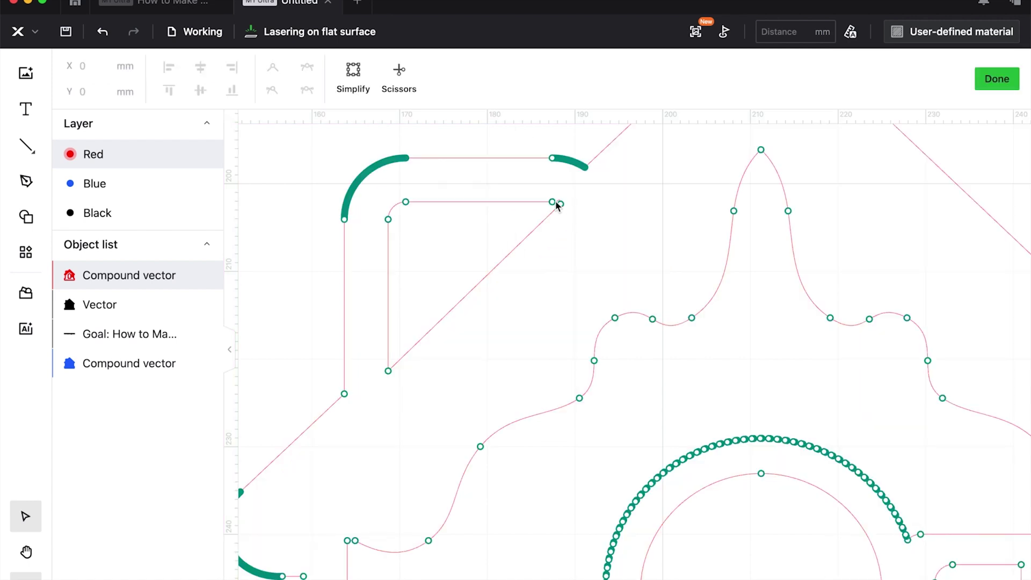
- Delete the extra point beside the chimney opening's upper-right corner and finish editing the red frame
{"action": "left_click", "coordinate": [554, 204]}
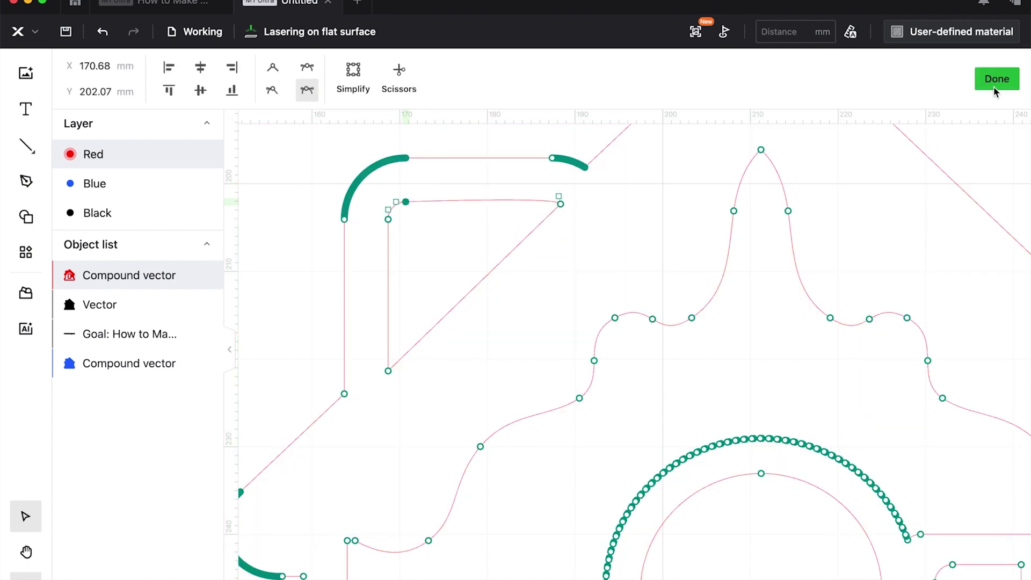
{"action": "double_click", "coordinate": [681, 174]}
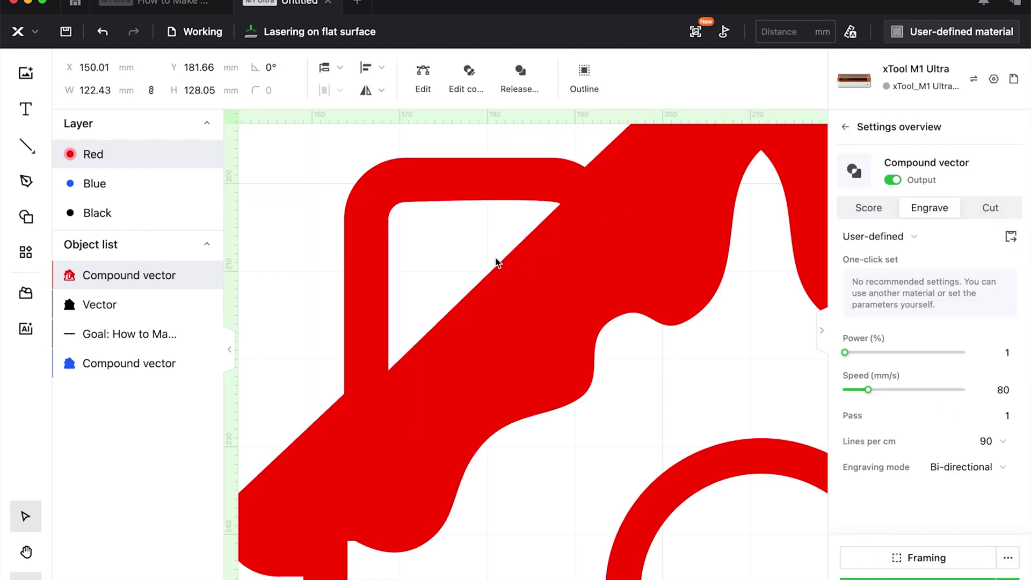
- Delete the leftover inner points near the blue house's chimney and along its right wall
{"action": "key", "text": "super+0"}
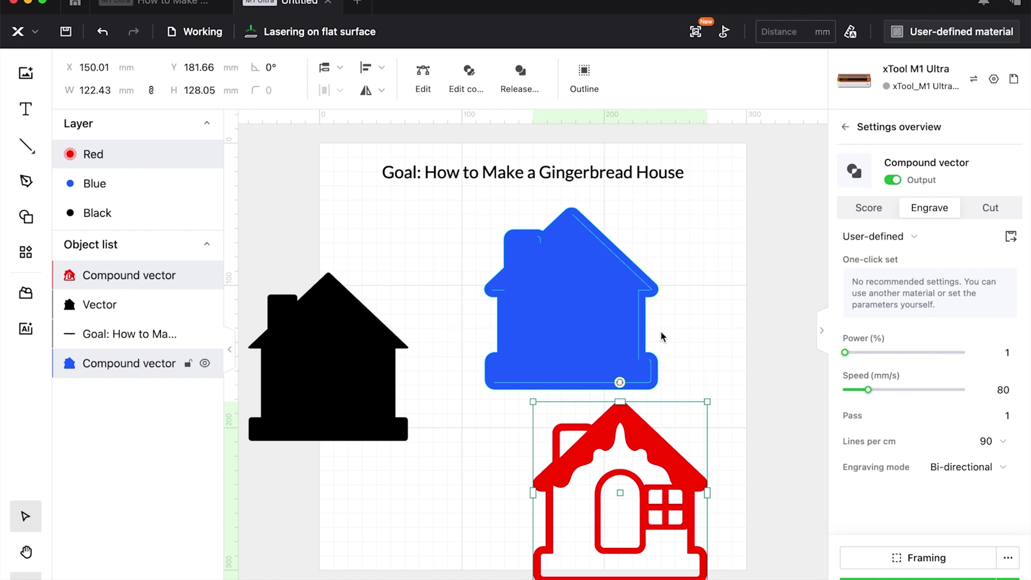
{"action": "left_click", "coordinate": [634, 376]}
{"action": "key", "text": "shift+2"}
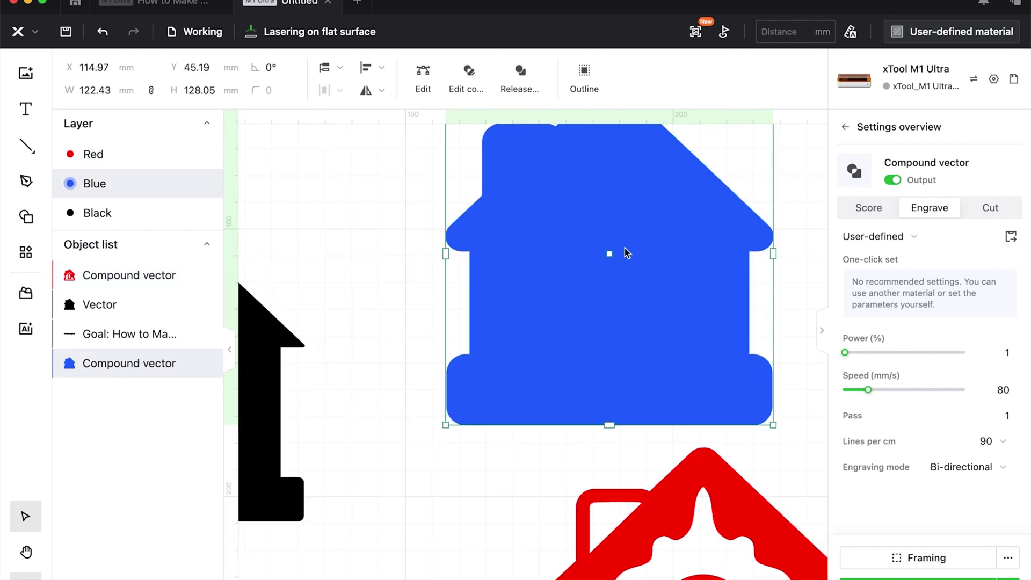
{"action": "double_click", "coordinate": [475, 267]}
{"action": "left_click_drag", "start_coordinate": [495, 251], "coordinate": [475, 229]}
{"action": "key", "text": "Delete"}
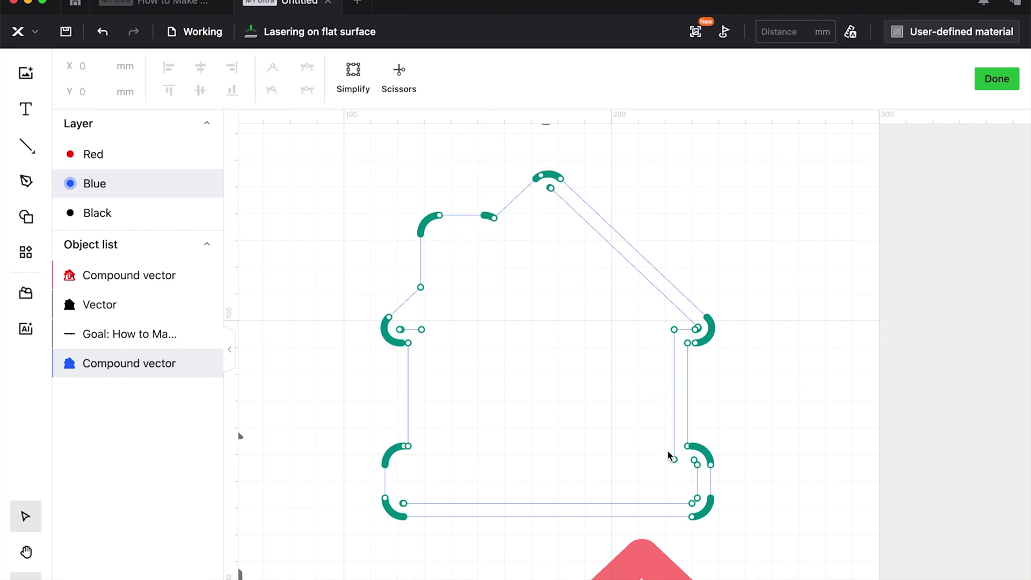
{"action": "left_click_drag", "start_coordinate": [681, 472], "coordinate": [660, 453]}
{"action": "key", "text": "Delete"}
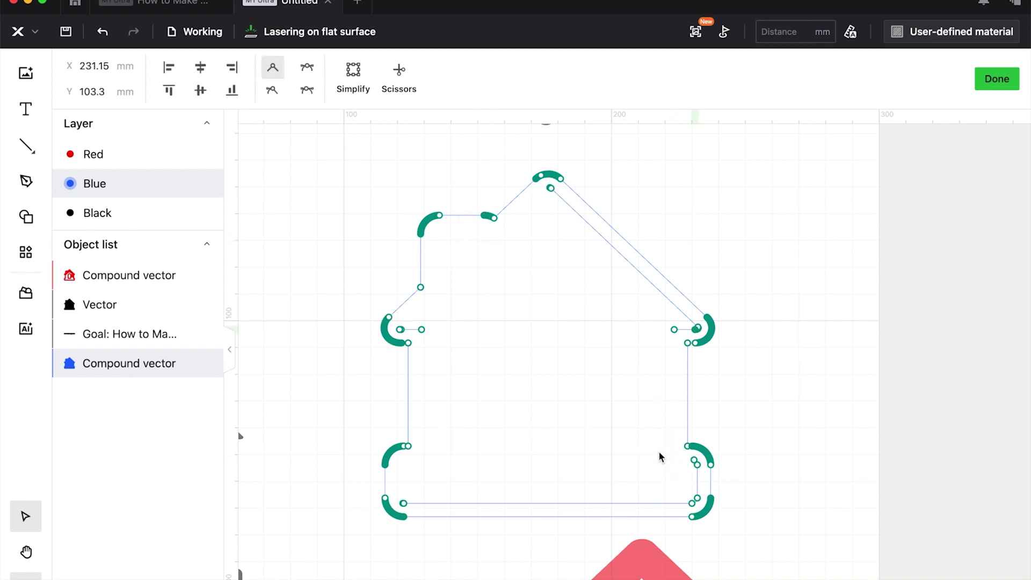
- Delete the remaining inner points at the blue house's eaves, right roof slope and base, keeping only the outer outline
{"action": "key", "text": "Delete"}
{"action": "left_click_drag", "start_coordinate": [676, 322], "coordinate": [700, 332]}
{"action": "key", "text": "Delete"}
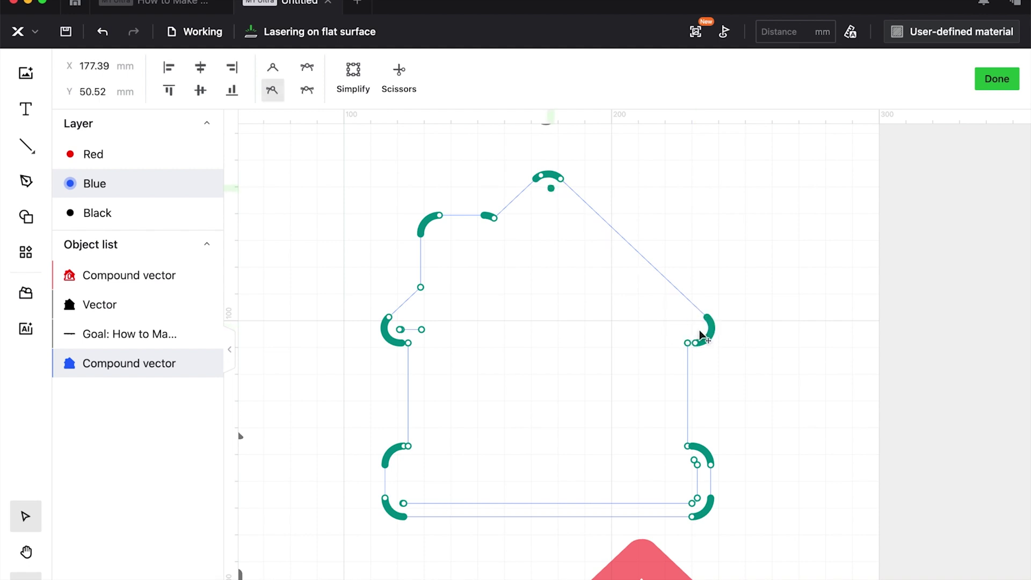
{"action": "key", "text": "Delete"}
{"action": "left_click_drag", "start_coordinate": [445, 326], "coordinate": [396, 337]}
{"action": "key", "text": "Delete"}
{"action": "left_click_drag", "start_coordinate": [396, 497], "coordinate": [409, 506]}
{"action": "key", "text": "Delete"}
{"action": "key", "text": "Delete"}
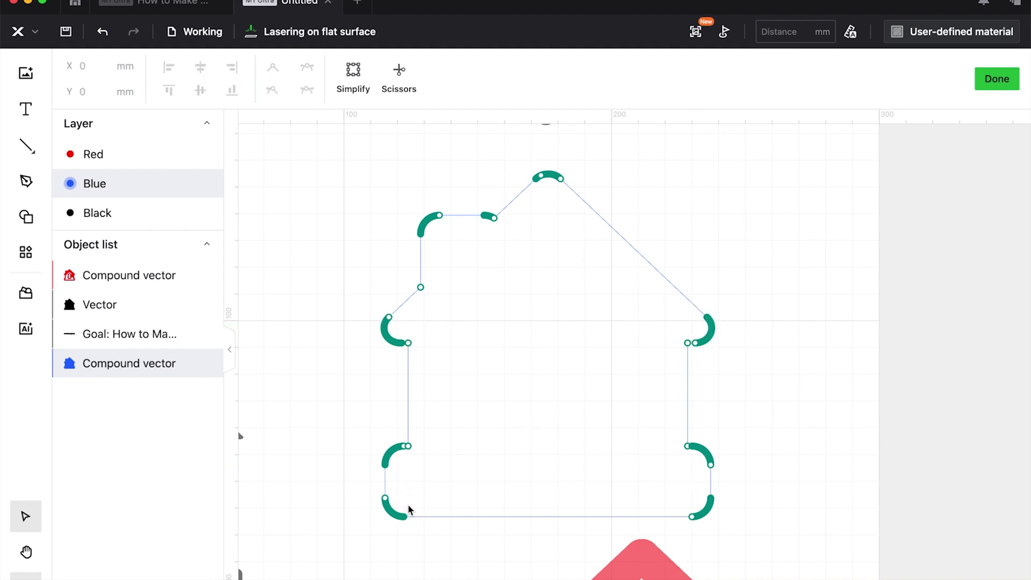
{"action": "left_click", "coordinate": [1013, 80]}
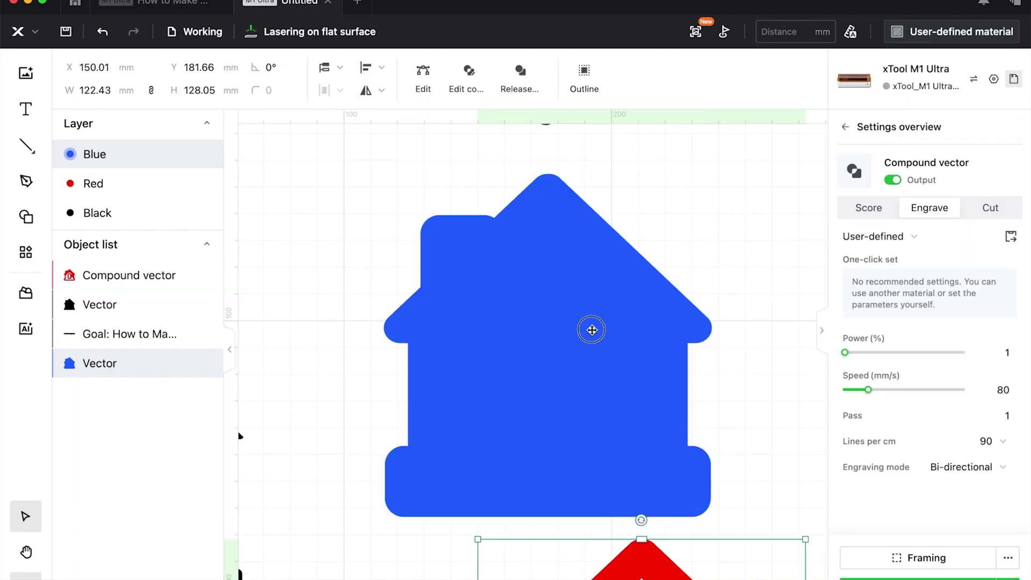
- Move the red house frame onto the blue house so their outer outlines line up
{"action": "left_click_drag", "start_coordinate": [592, 329], "coordinate": [545, 209]}
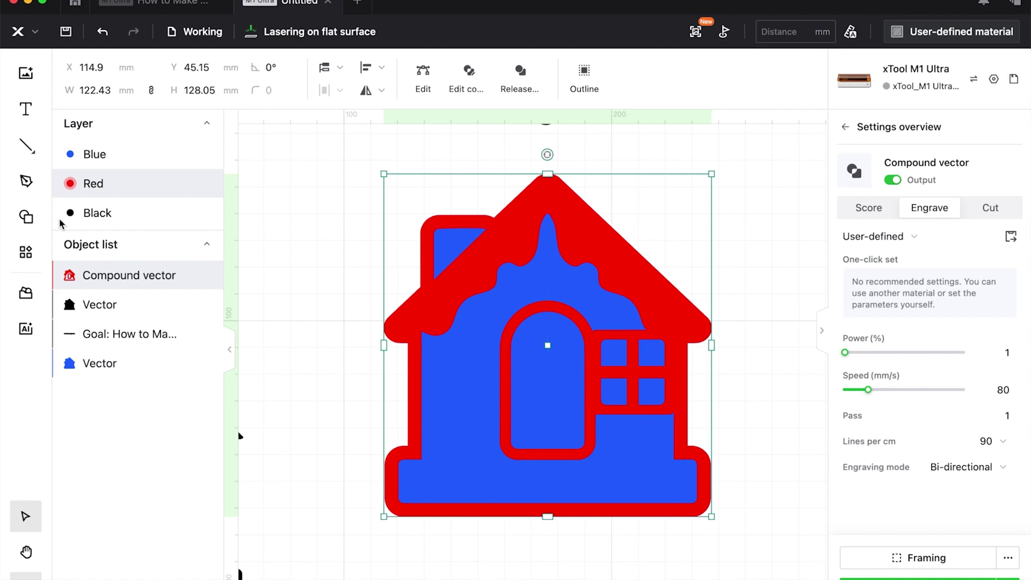
- Trace a jagged snow edge with the Pen tool across the house's lower wall, from the left wall corner past the door to the right wall
{"action": "left_click", "coordinate": [39, 186]}
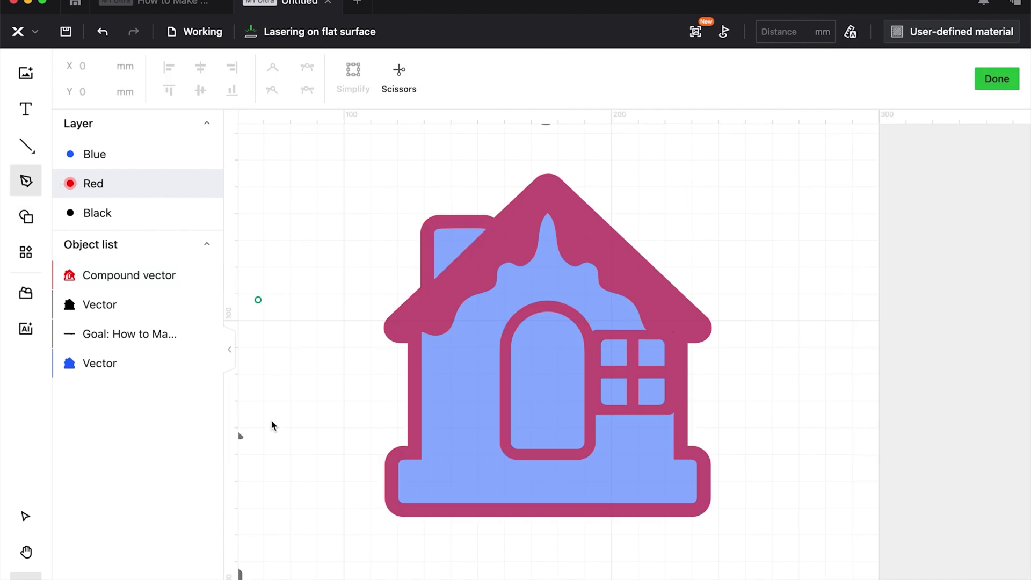
{"action": "left_click", "coordinate": [421, 459]}
{"action": "left_click", "coordinate": [449, 441]}
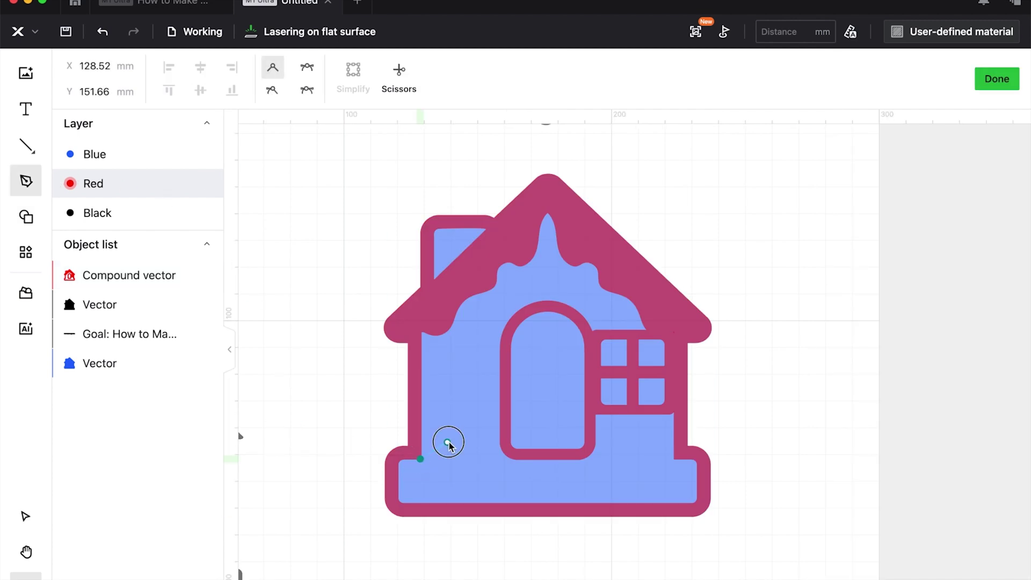
{"action": "left_click", "coordinate": [478, 459]}
{"action": "left_click", "coordinate": [507, 455]}
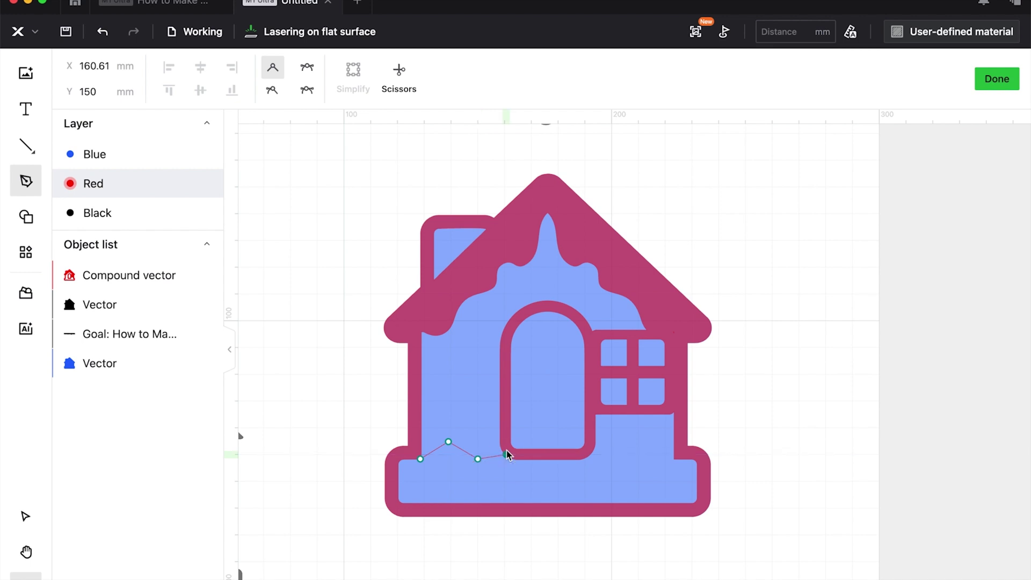
{"action": "left_click", "coordinate": [583, 455]}
{"action": "left_click", "coordinate": [612, 434]}
{"action": "left_click", "coordinate": [638, 469]}
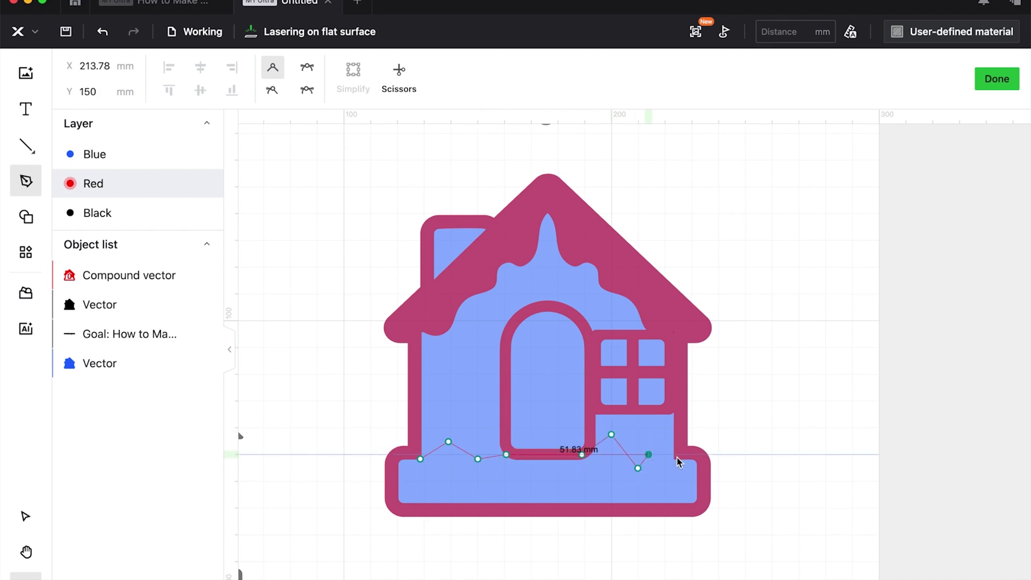
{"action": "left_click", "coordinate": [649, 455]}
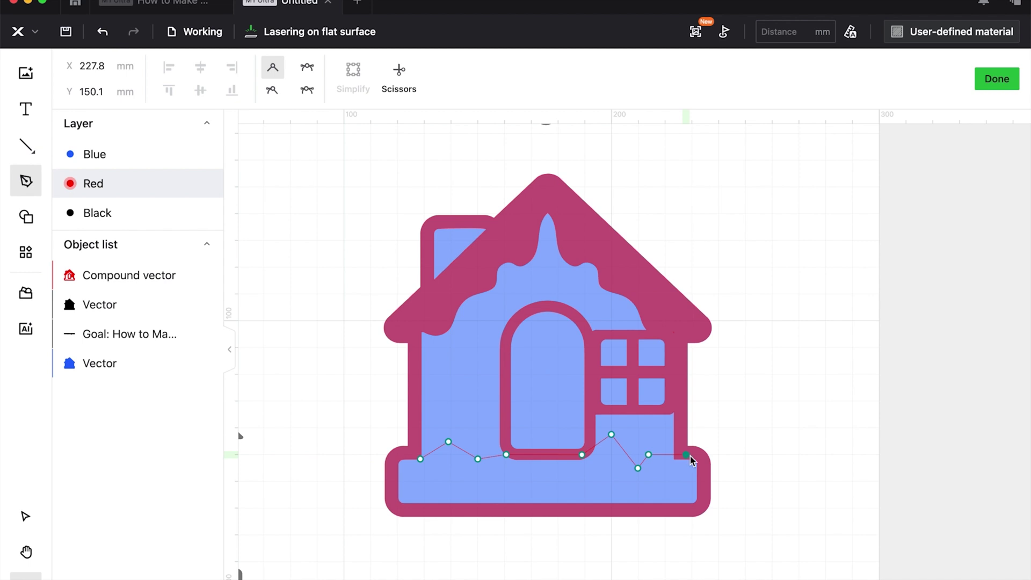
{"action": "left_click", "coordinate": [687, 455]}
- Close the snow outline around the house's base, making it about 116 mm wide and 27 mm high, and finish the path
{"action": "left_click", "coordinate": [702, 460]}
{"action": "left_click", "coordinate": [702, 506]}
{"action": "left_click", "coordinate": [399, 506]}
{"action": "left_click", "coordinate": [390, 491]}
{"action": "left_click", "coordinate": [391, 460]}
{"action": "left_click", "coordinate": [421, 459]}
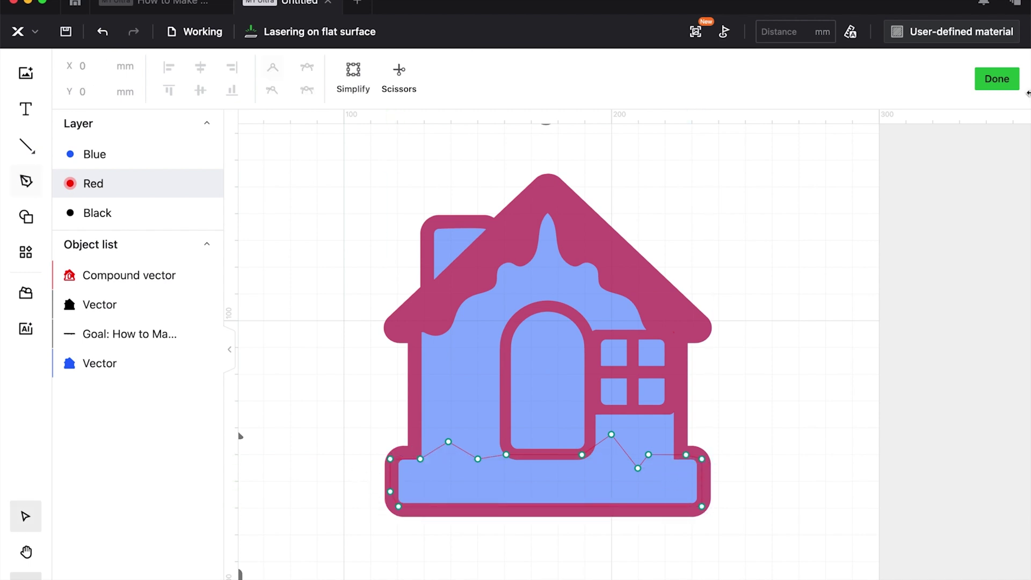
{"action": "left_click", "coordinate": [1009, 85]}
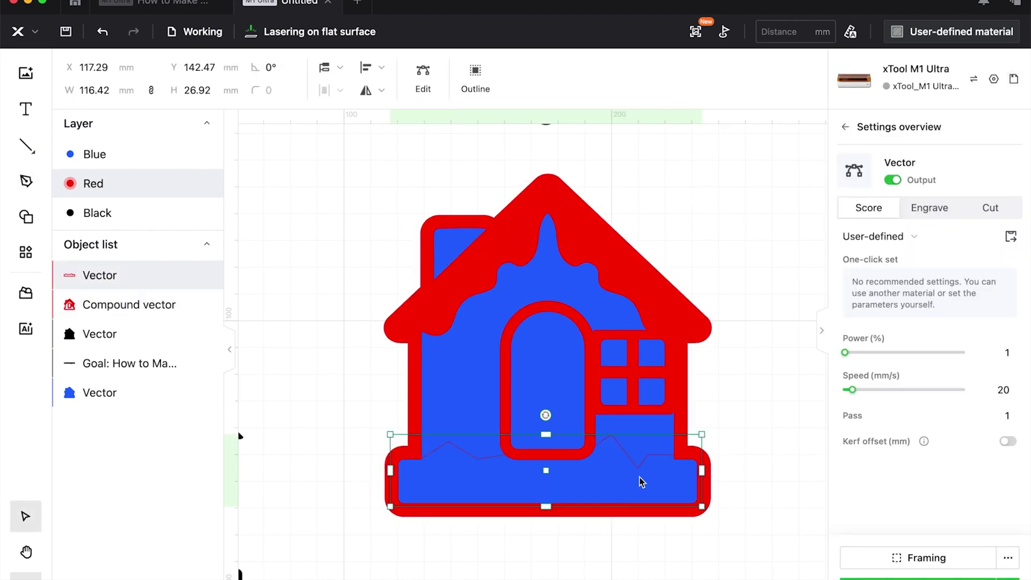
- Move the snow outline to the yellow layer and set it to Engrave
{"action": "right_click", "coordinate": [641, 482]}
{"action": "left_click", "coordinate": [699, 576]}
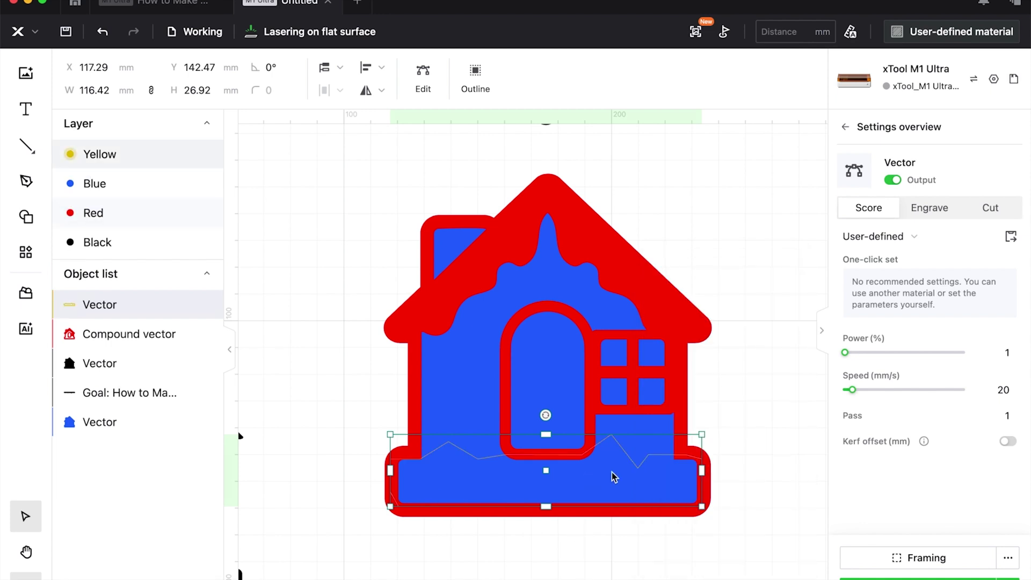
{"action": "left_click", "coordinate": [930, 208]}
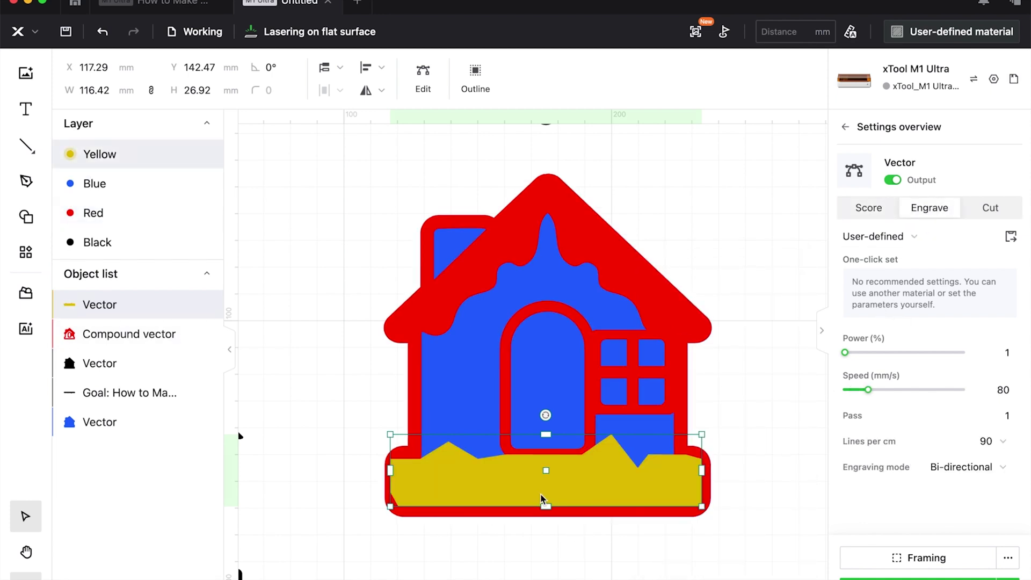
- Round the snow contour's points between the left wall and the door, and shift the left peak slightly down and outward
{"action": "double_click", "coordinate": [461, 463]}
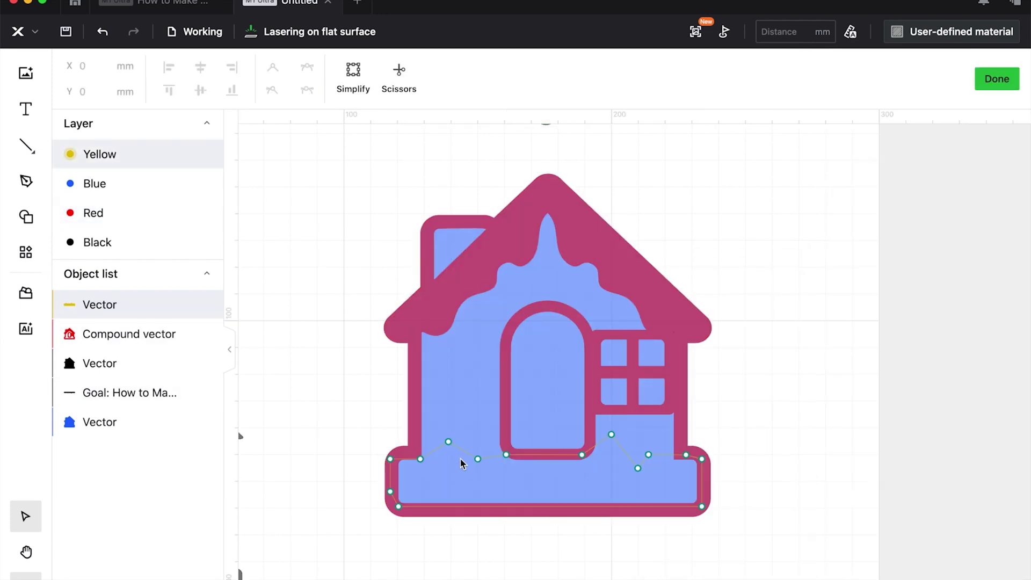
{"action": "left_click", "coordinate": [449, 443]}
{"action": "left_click", "coordinate": [478, 460]}
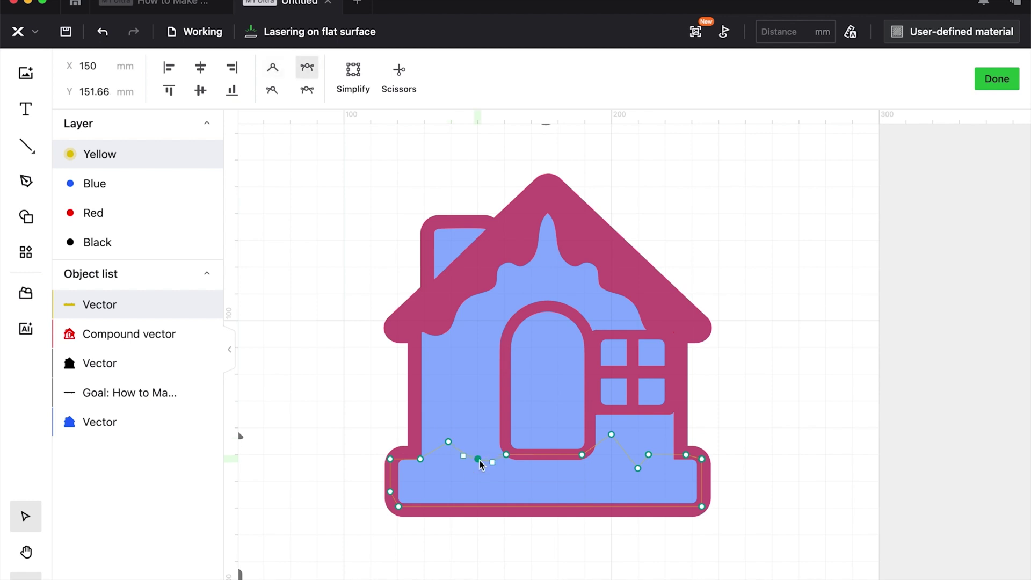
{"action": "left_click", "coordinate": [448, 441]}
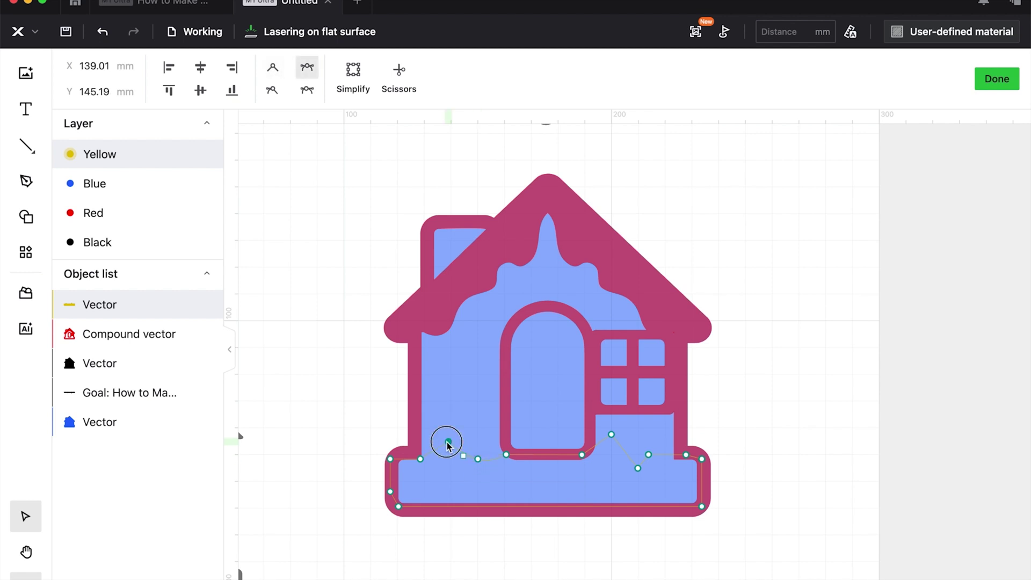
{"action": "left_click_drag", "start_coordinate": [444, 445], "coordinate": [444, 445]}
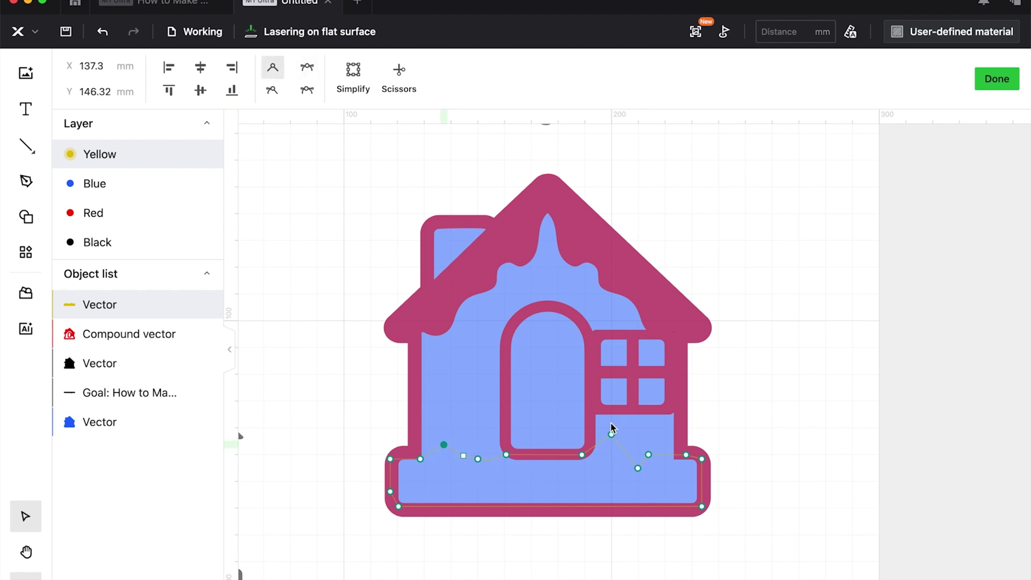
- Round and reposition the snow points below the window into mounds, and raise the point at the left wall slightly
{"action": "left_click", "coordinate": [612, 432]}
{"action": "left_click_drag", "start_coordinate": [638, 469], "coordinate": [663, 445]}
{"action": "left_click", "coordinate": [662, 445]}
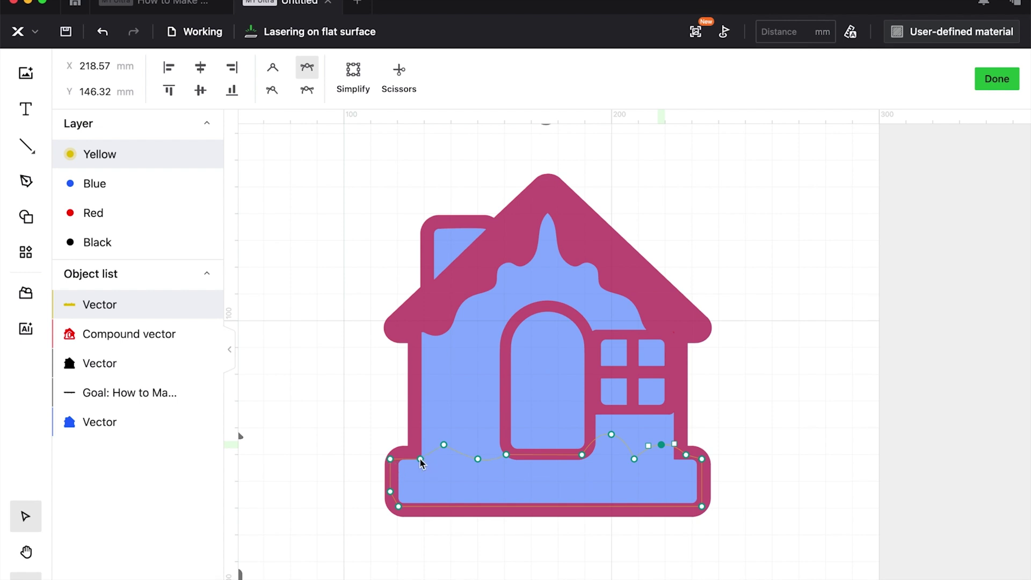
{"action": "left_click_drag", "start_coordinate": [421, 461], "coordinate": [416, 455]}
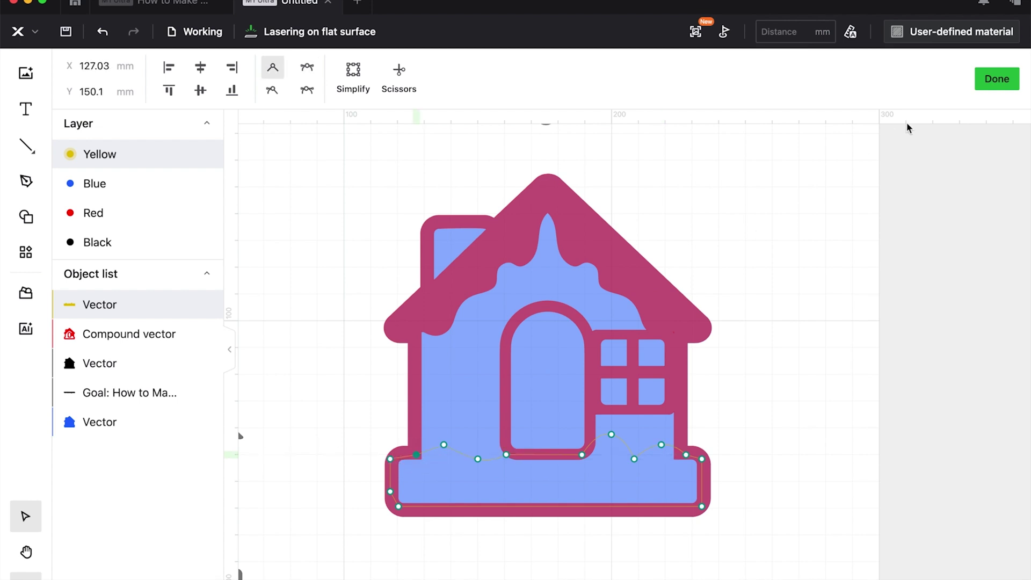
{"action": "key", "text": "Escape"}
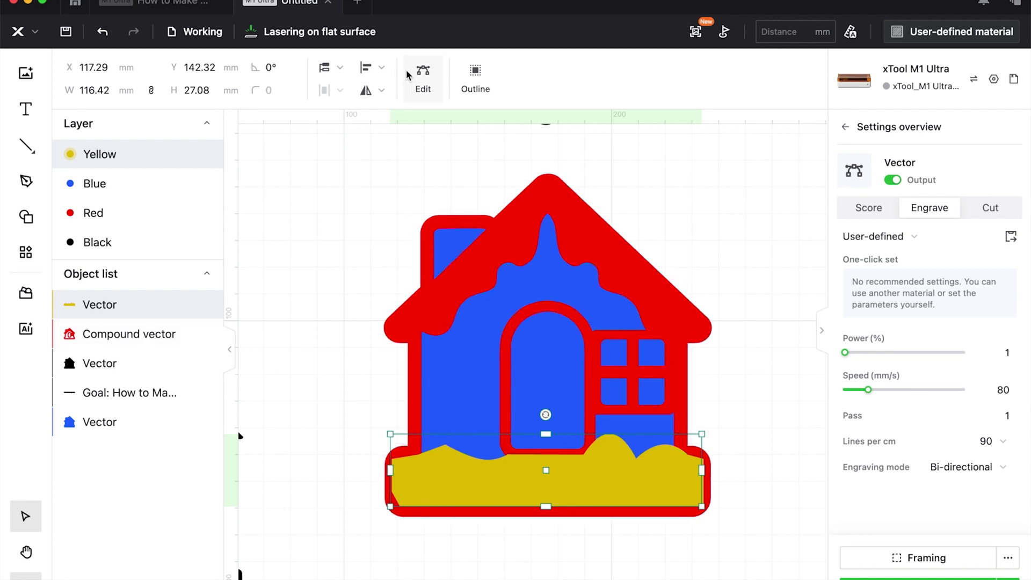
- Apply Perfect symmetry to the snow's left peak and rightmost peak, and finish editing the contour
{"action": "left_click", "coordinate": [423, 76]}
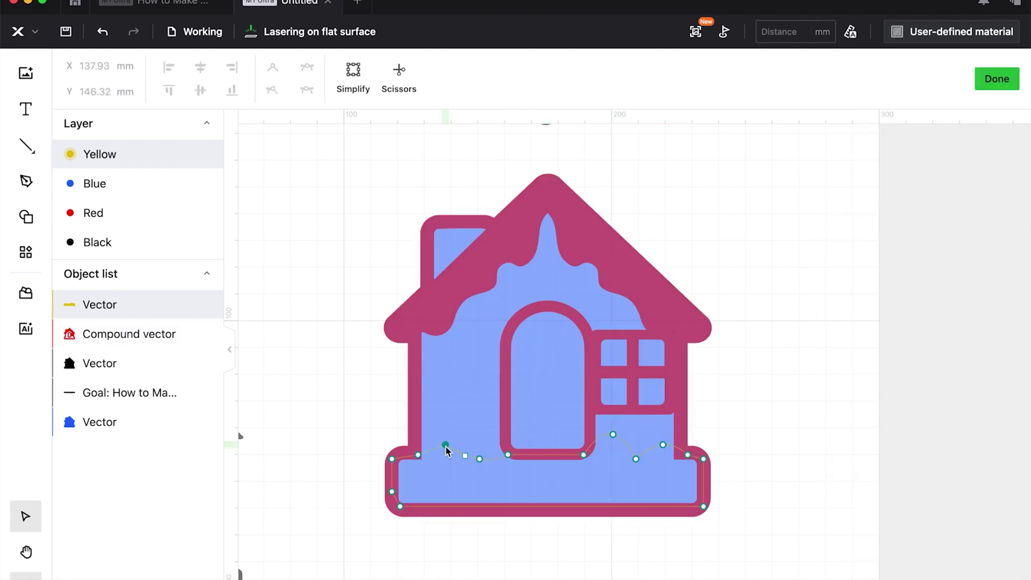
{"action": "left_click", "coordinate": [307, 69]}
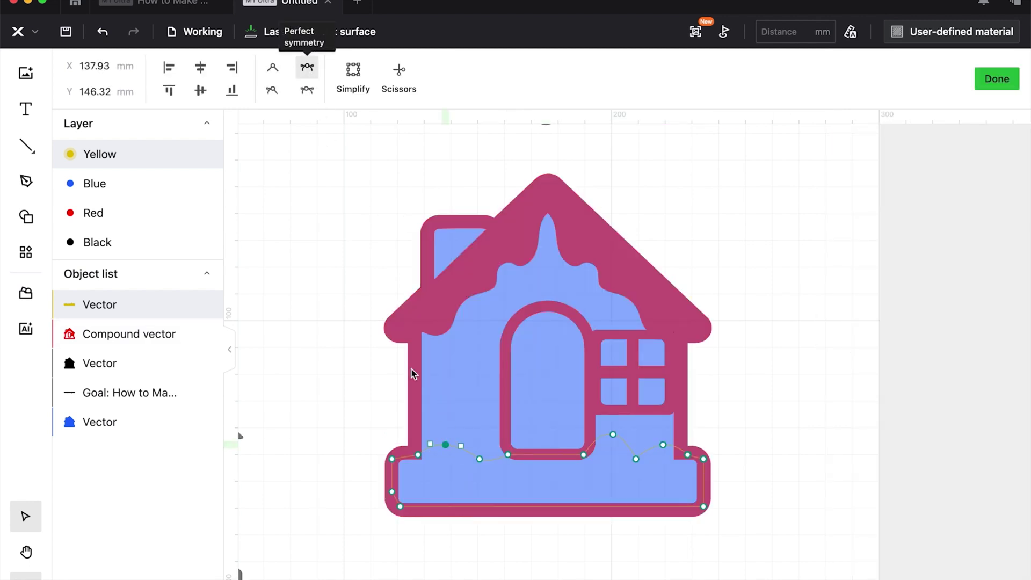
{"action": "left_click", "coordinate": [664, 445]}
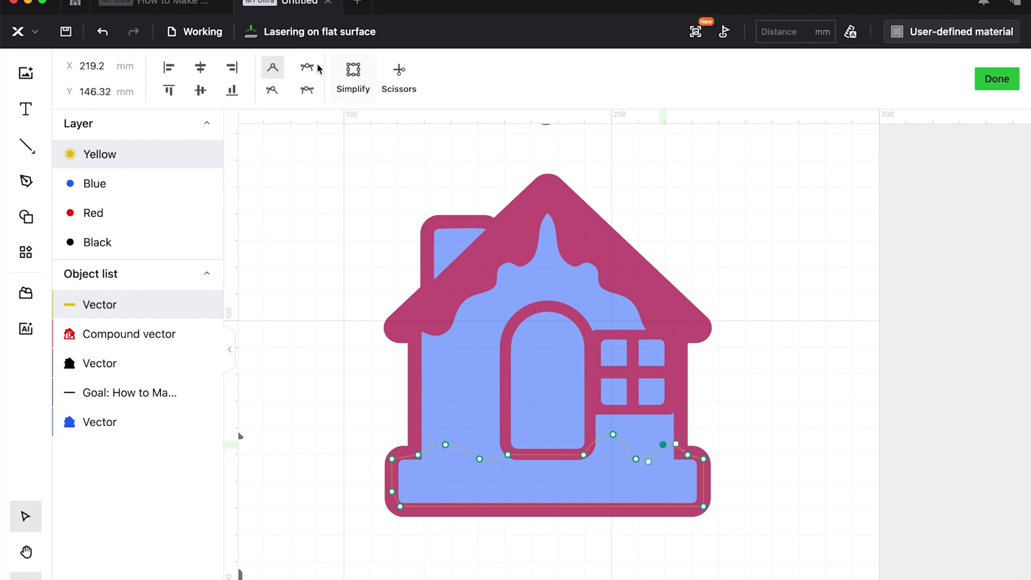
{"action": "left_click", "coordinate": [314, 67]}
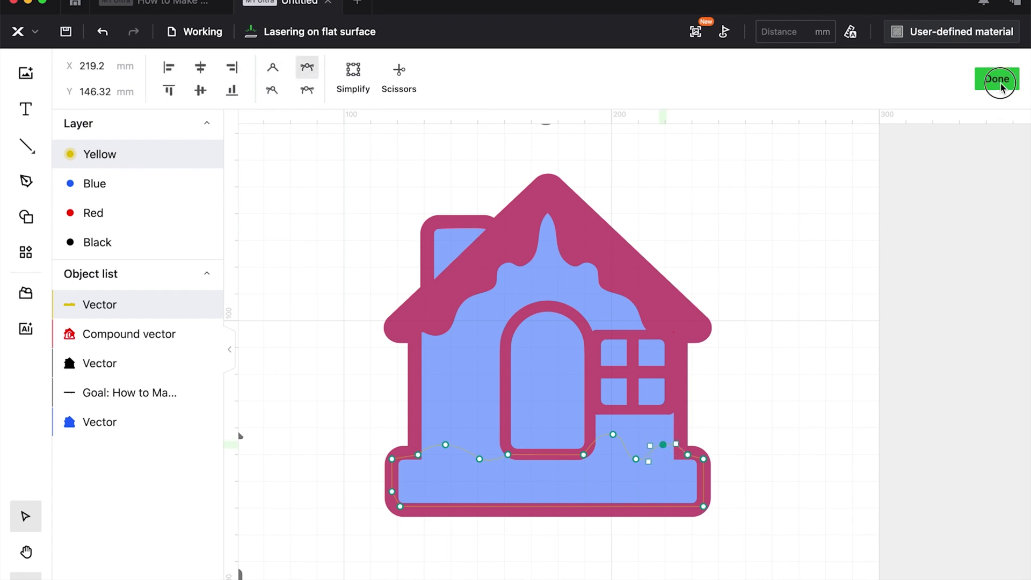
{"action": "left_click", "coordinate": [712, 388]}
{"action": "left_click", "coordinate": [797, 446]}
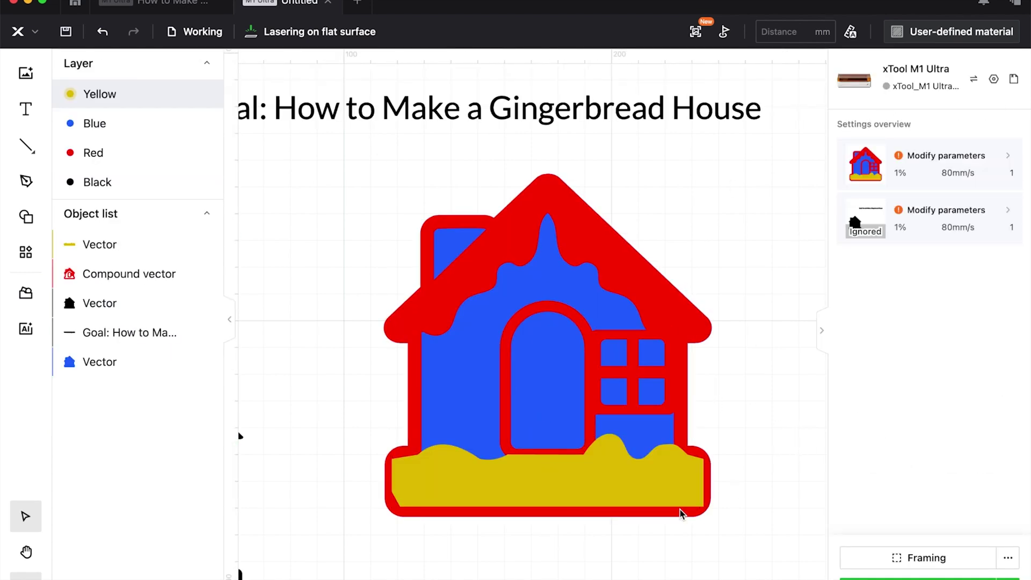
- Unite the yellow snow shape with the red house frame into one red compound shape
{"action": "left_click", "coordinate": [663, 501]}
{"action": "left_click", "coordinate": [663, 300], "text": "shift"}
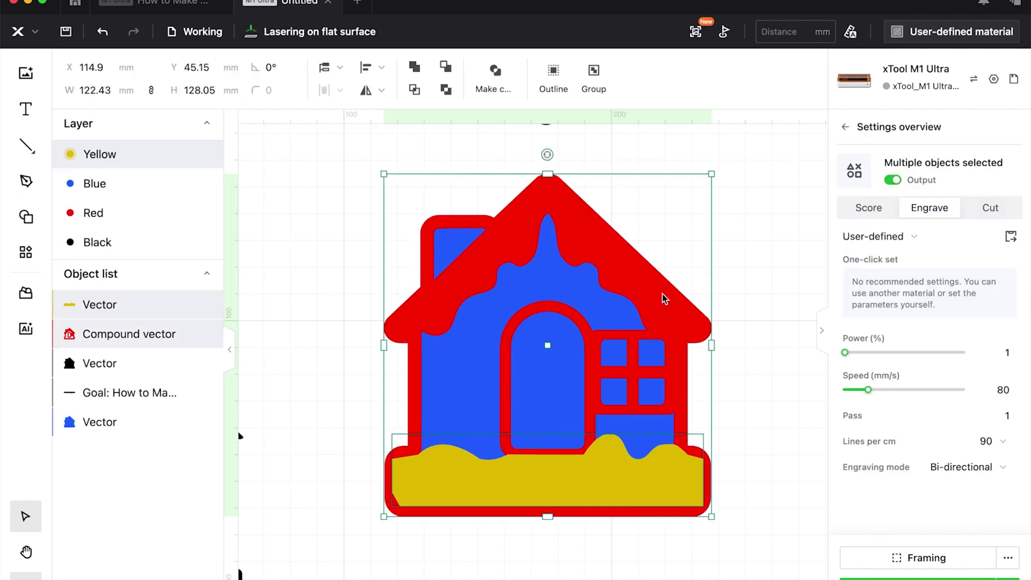
{"action": "left_click", "coordinate": [415, 66]}
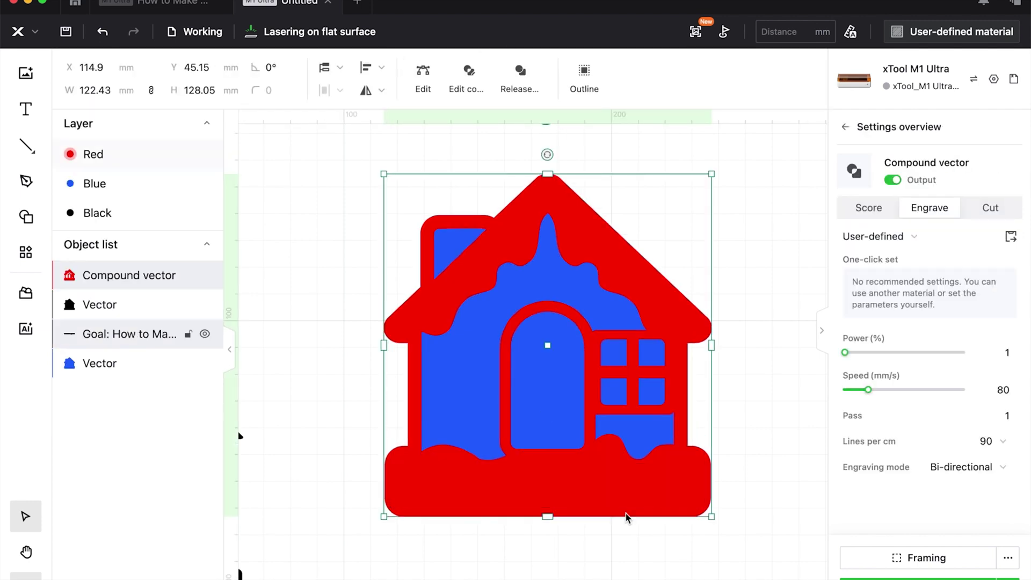
{"action": "left_click", "coordinate": [797, 370]}
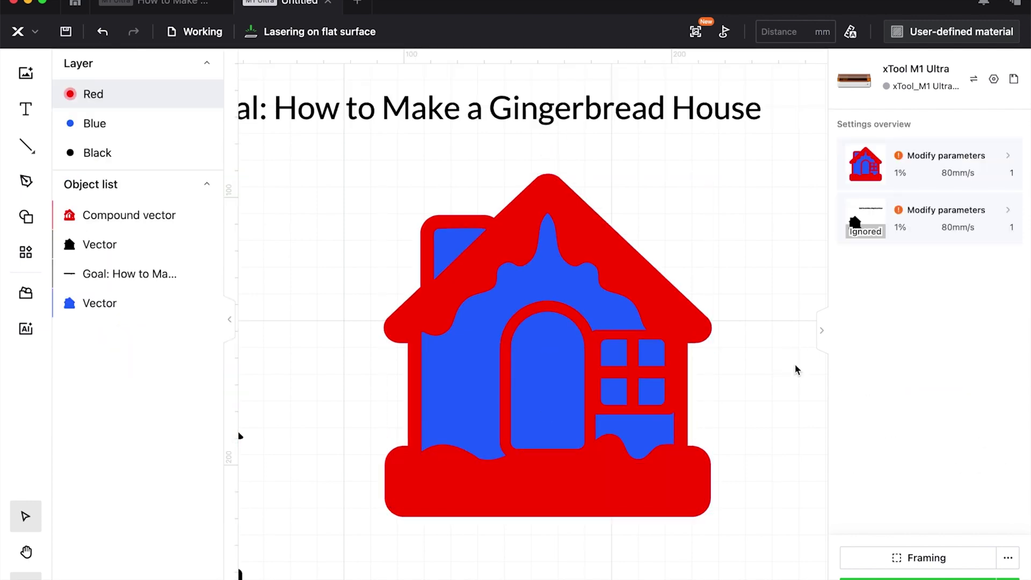
- Draw a doorknob circle about 7.4 mm wide on the door frame's left inner edge and set it to Engrave
{"action": "key", "text": "super+0"}
{"action": "key", "text": "o"}
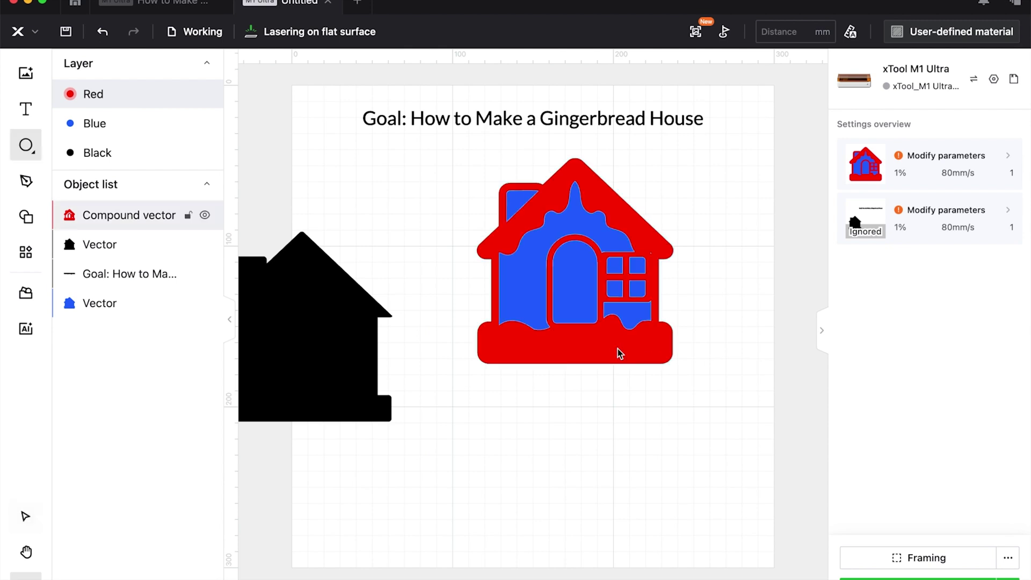
{"action": "left_click", "coordinate": [561, 290]}
{"action": "left_click", "coordinate": [928, 209]}
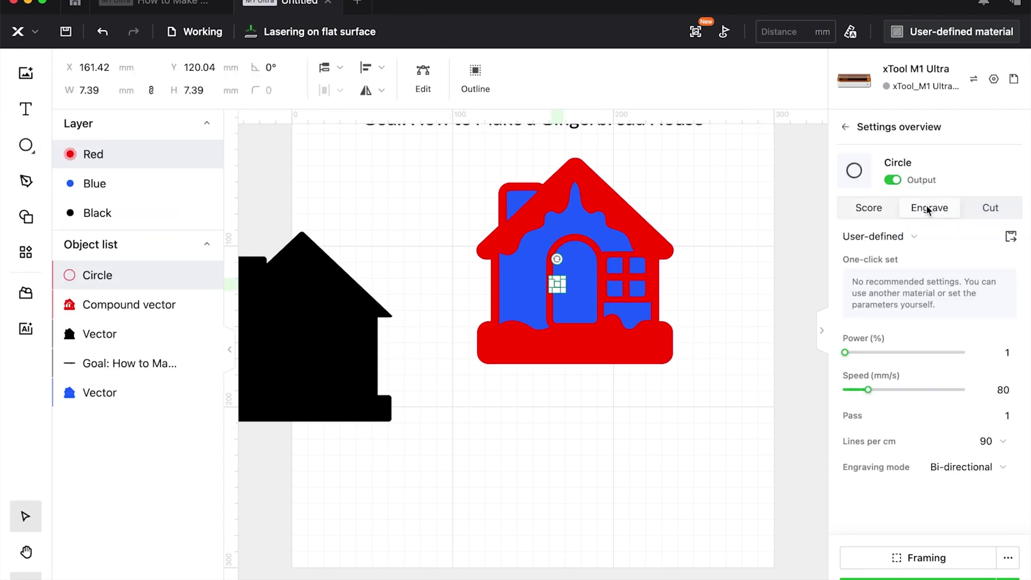
- Unite the doorknob circle with the red house frame
{"action": "left_click", "coordinate": [587, 418]}
{"action": "left_click", "coordinate": [549, 276]}
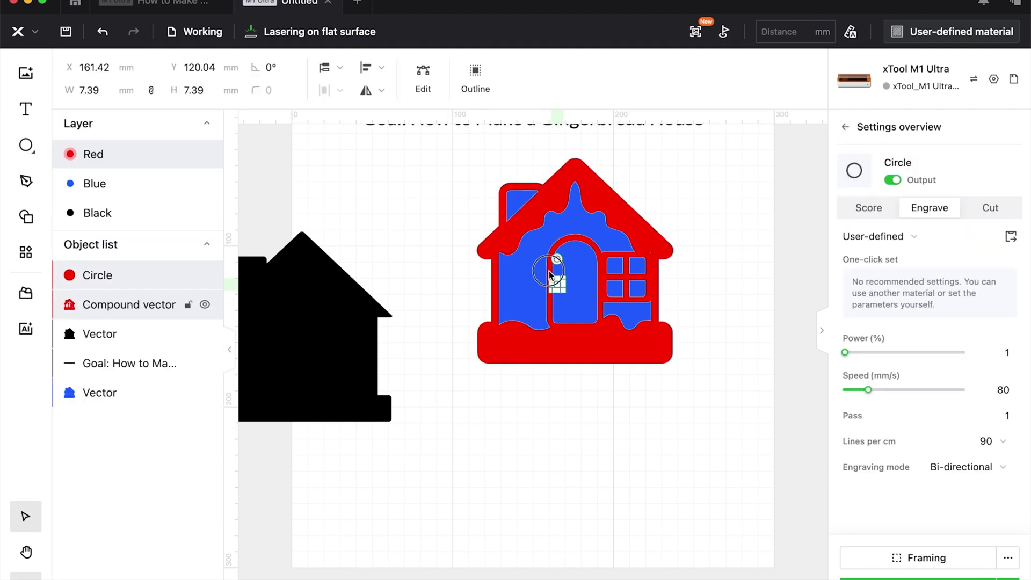
{"action": "left_click", "coordinate": [552, 270], "text": "shift"}
{"action": "left_click", "coordinate": [413, 68]}
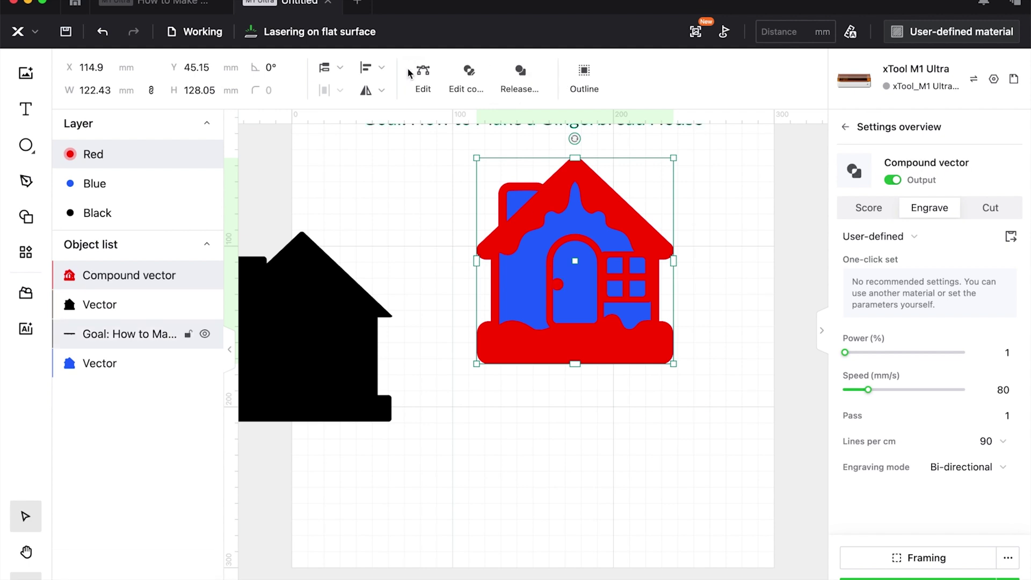
- Draw a circle about 32 mm wide below the house, duplicate it beside the original, and set both to Engrave
{"action": "key", "text": "o"}
{"action": "left_click_drag", "start_coordinate": [535, 459], "coordinate": [628, 483]}
{"action": "key", "text": "super+d"}
{"action": "left_click", "coordinate": [586, 485], "text": "shift"}
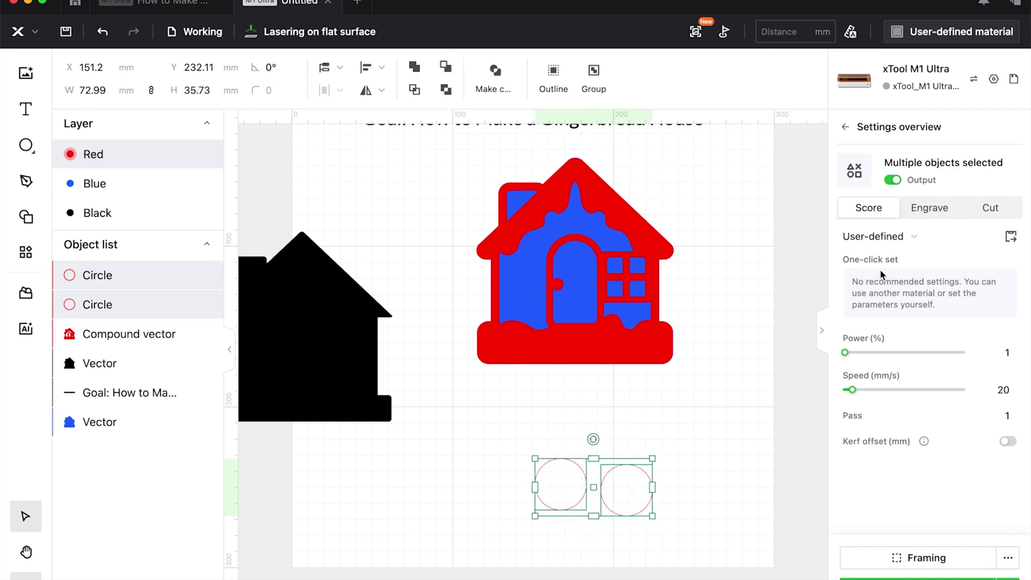
{"action": "left_click", "coordinate": [933, 214]}
{"action": "left_click", "coordinate": [671, 498]}
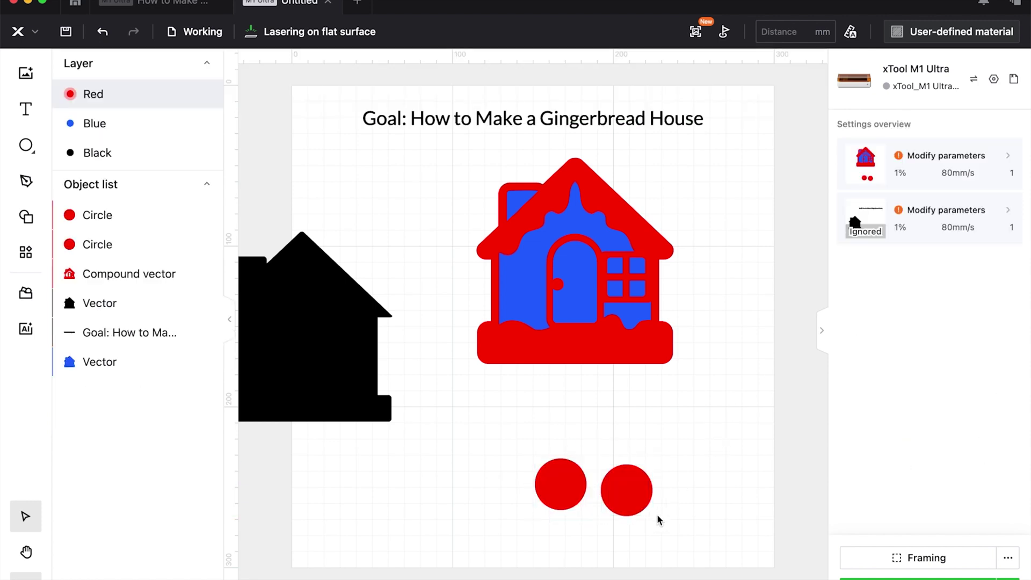
- Shrink the duplicate circle to about 18 mm, place it overlapping the large circle, and move it to the blue layer
{"action": "left_click", "coordinate": [648, 502]}
{"action": "left_click_drag", "start_coordinate": [643, 508], "coordinate": [603, 470]}
{"action": "right_click", "coordinate": [593, 460]}
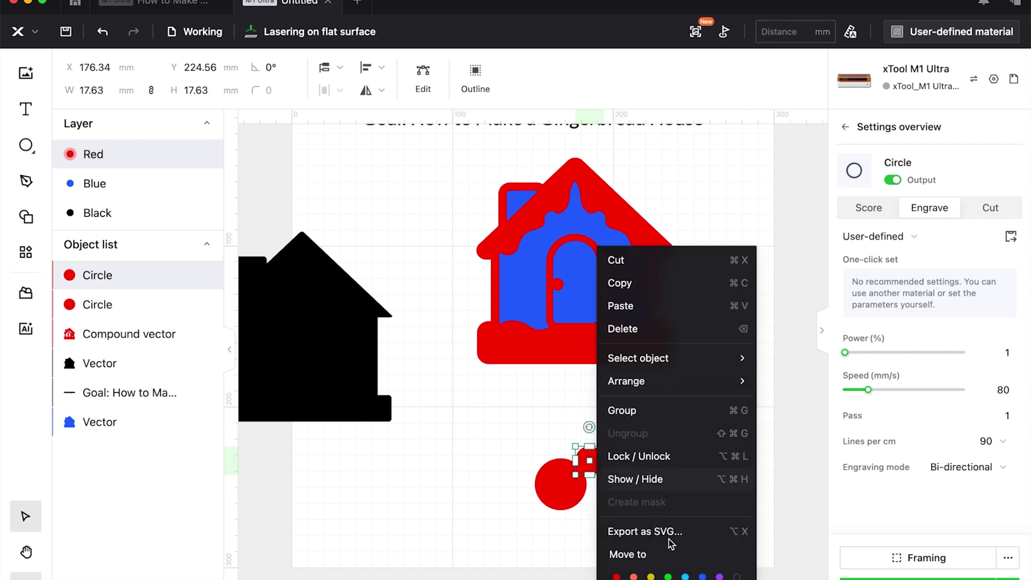
{"action": "left_click", "coordinate": [702, 576]}
- Center the two circles on each other horizontally and vertically, and subtract the small one from the large one to form a ring
{"action": "left_click_drag", "start_coordinate": [492, 417], "coordinate": [606, 526]}
{"action": "left_click", "coordinate": [383, 71]}
{"action": "left_click", "coordinate": [376, 121]}
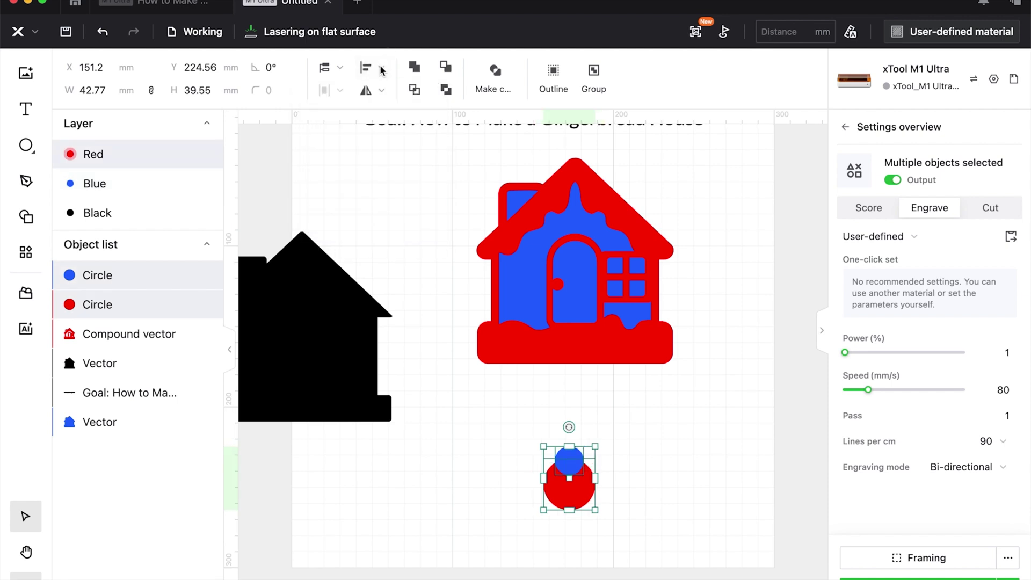
{"action": "left_click", "coordinate": [382, 68]}
{"action": "left_click", "coordinate": [389, 191]}
{"action": "left_click", "coordinate": [446, 68]}
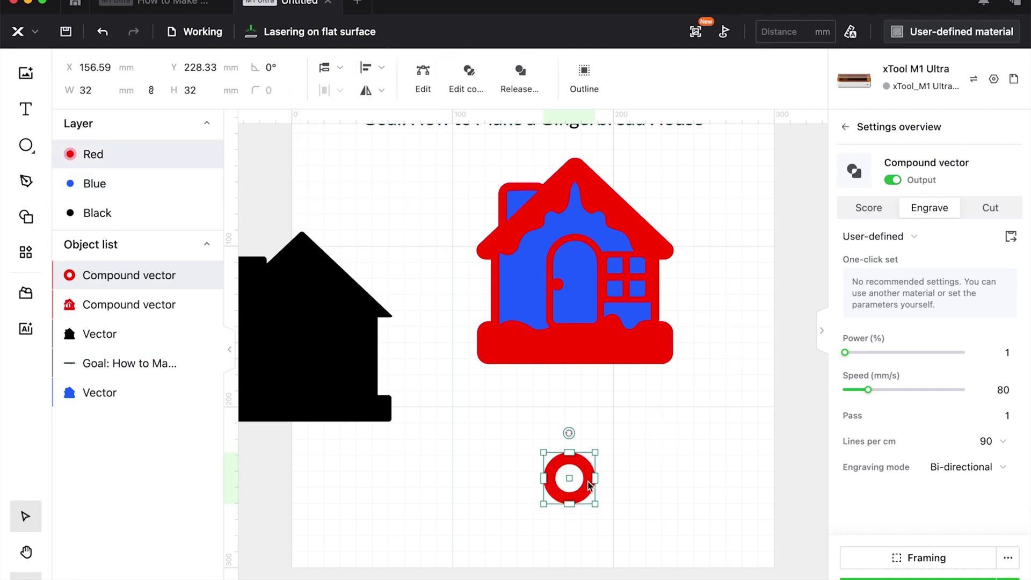
- Duplicate the red ring and move the copy to the blue layer
{"action": "key", "text": "super+d"}
{"action": "right_click", "coordinate": [598, 493]}
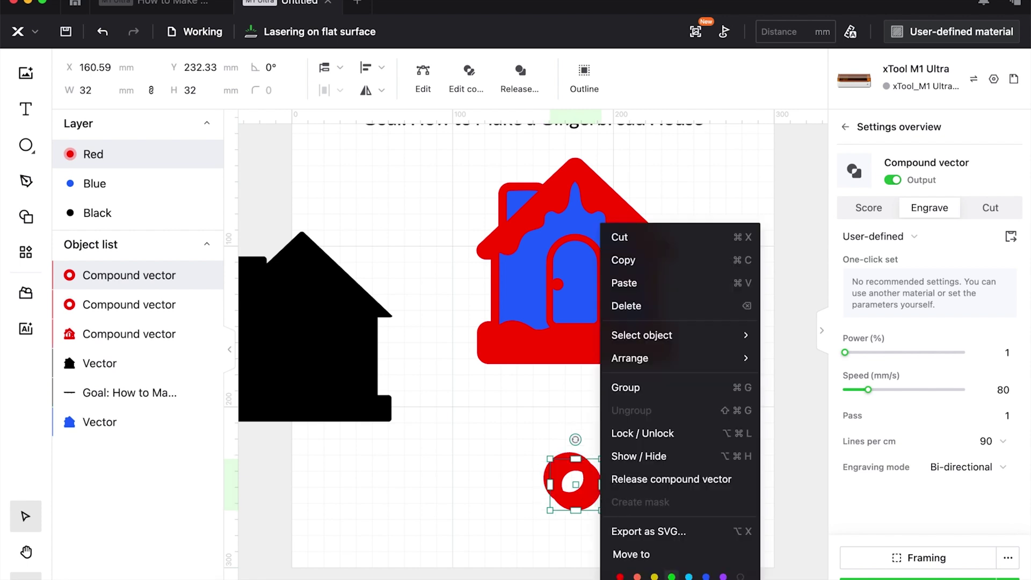
{"action": "left_click", "coordinate": [706, 577]}
{"action": "left_click", "coordinate": [615, 557]}
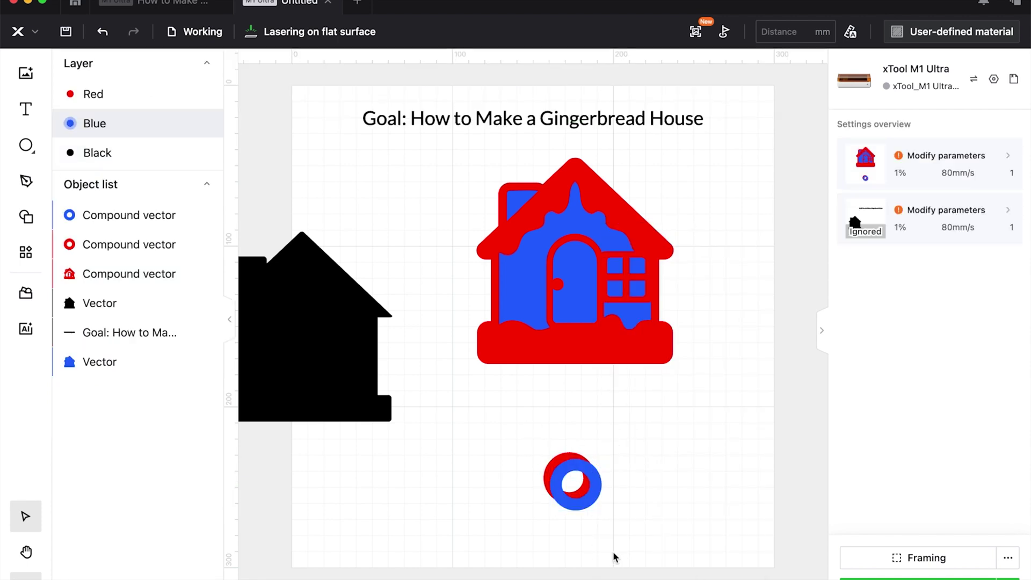
- Center the red and blue rings on each other horizontally and vertically so that they overlap exactly
{"action": "left_click_drag", "start_coordinate": [526, 411], "coordinate": [623, 535]}
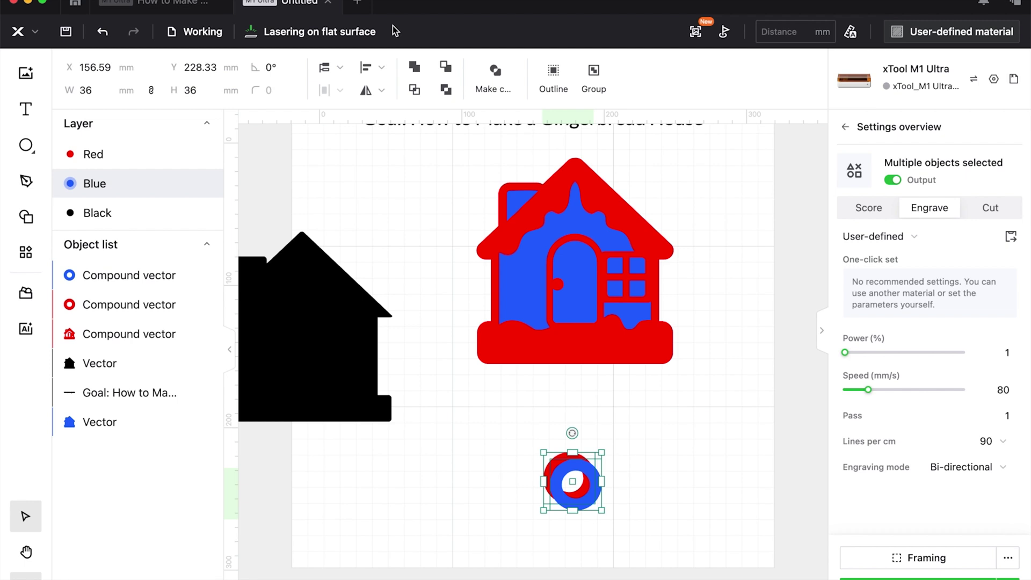
{"action": "left_click", "coordinate": [376, 67]}
{"action": "left_click", "coordinate": [370, 124]}
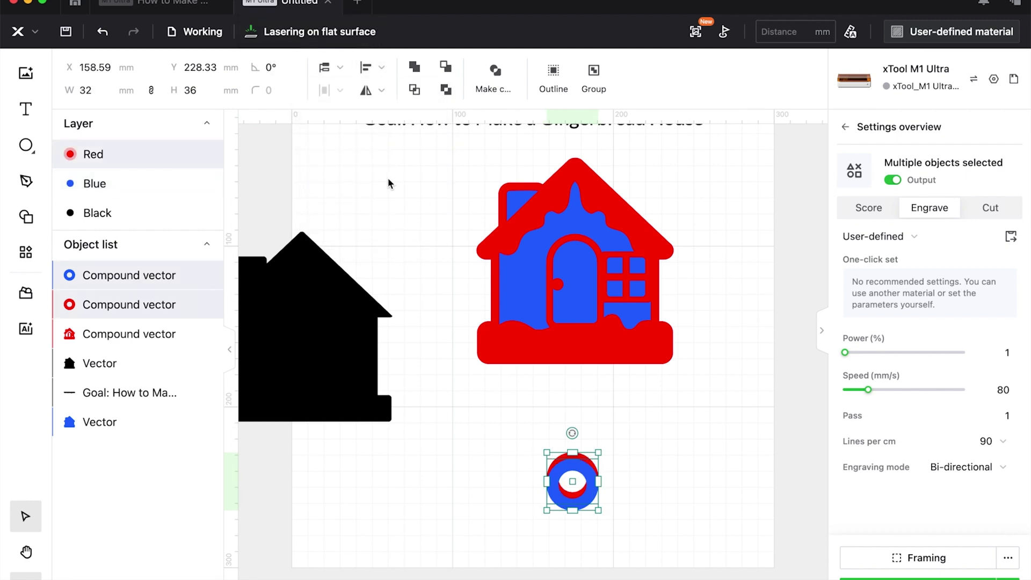
{"action": "left_click", "coordinate": [376, 67]}
{"action": "left_click", "coordinate": [375, 189]}
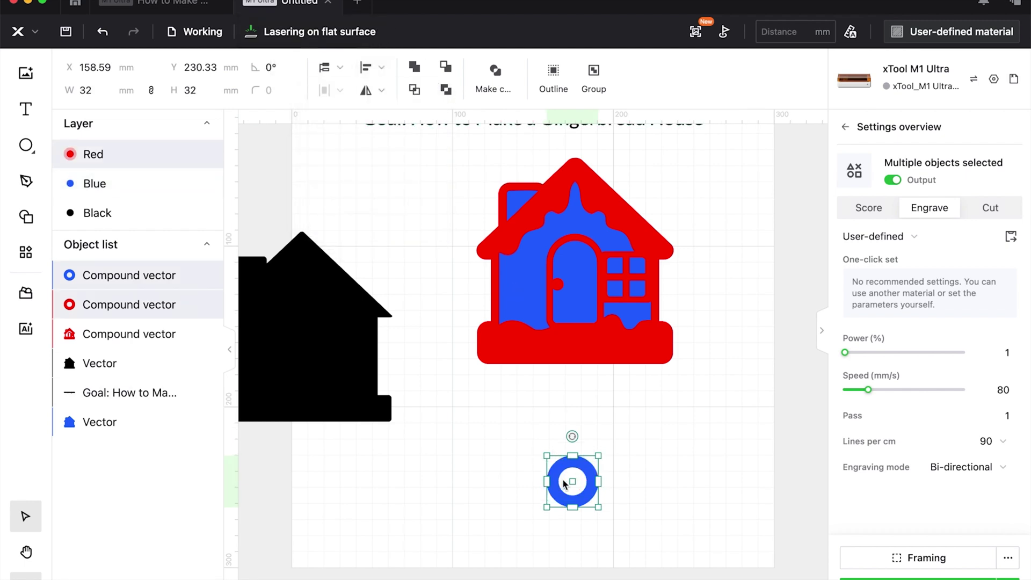
- Move both rings together onto the roof peak of the house, at about X 160 mm and Y 25 mm
{"action": "scroll", "coordinate": [564, 484], "scroll_direction": "up", "scroll_amount": 2}
{"action": "left_click_drag", "start_coordinate": [591, 524], "coordinate": [592, 192]}
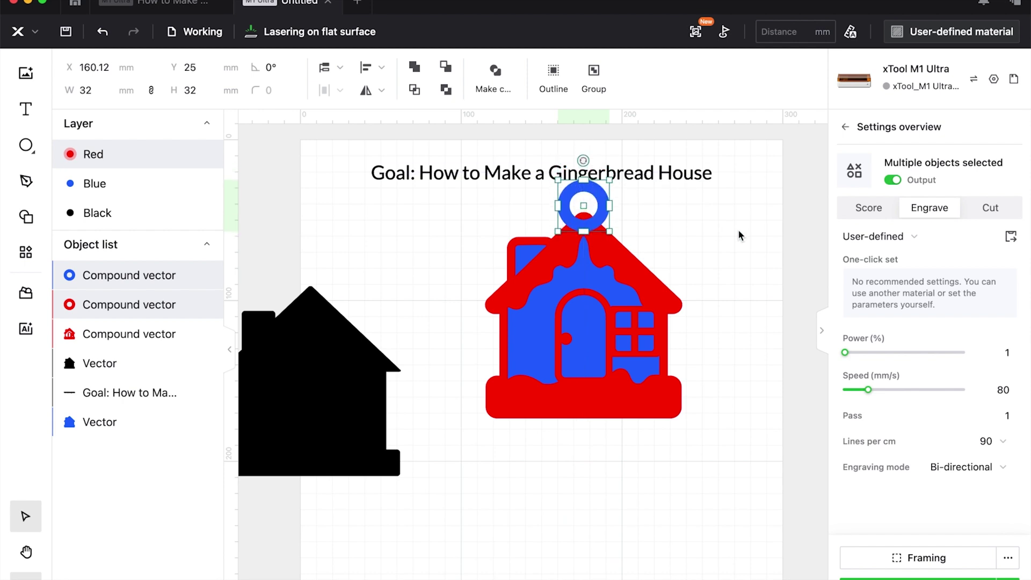
{"action": "left_click", "coordinate": [755, 235]}
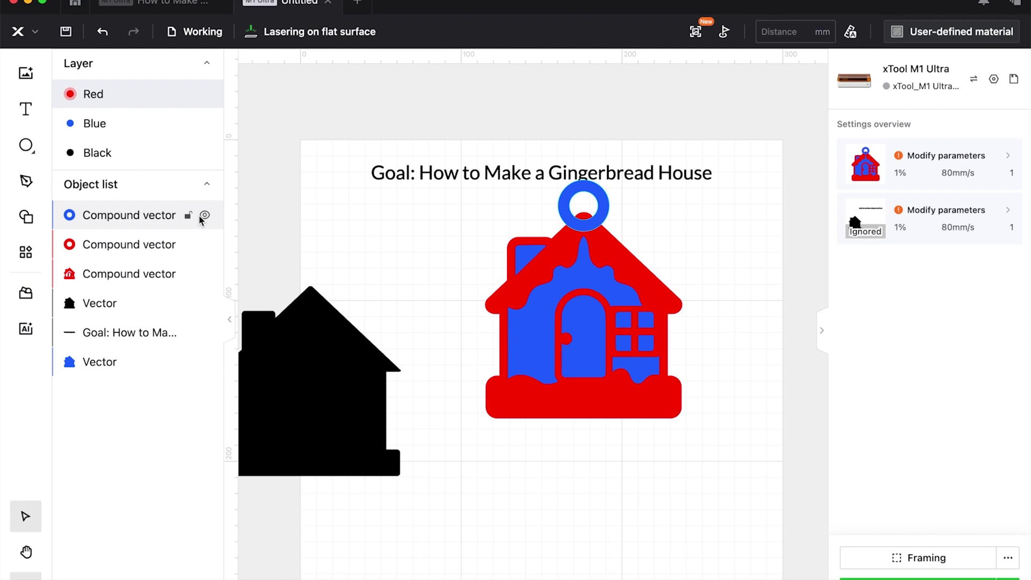
- Lock and hide the blue ring, and unite the red ring with the red house frame
{"action": "left_click", "coordinate": [190, 152]}
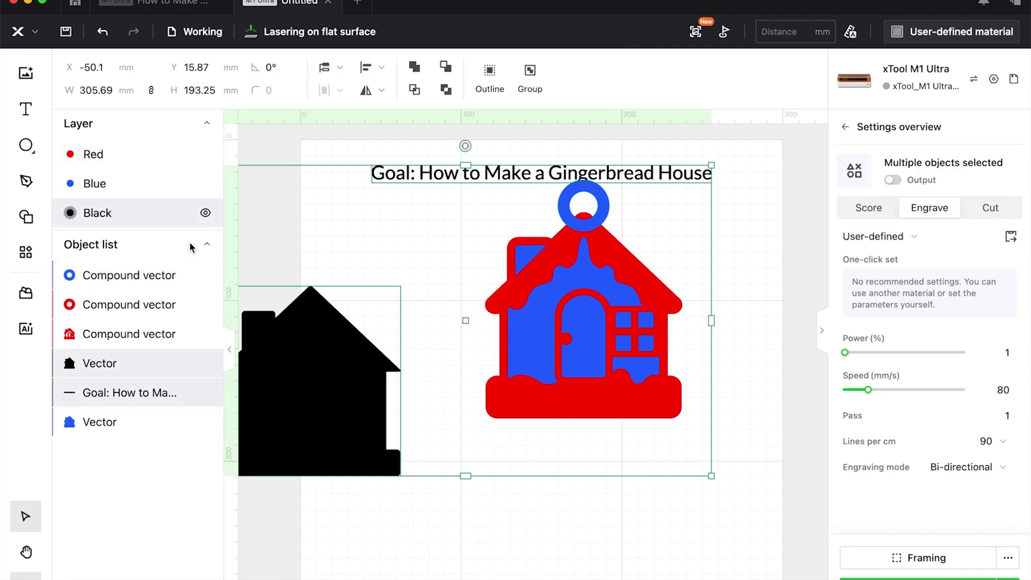
{"action": "left_click", "coordinate": [190, 277]}
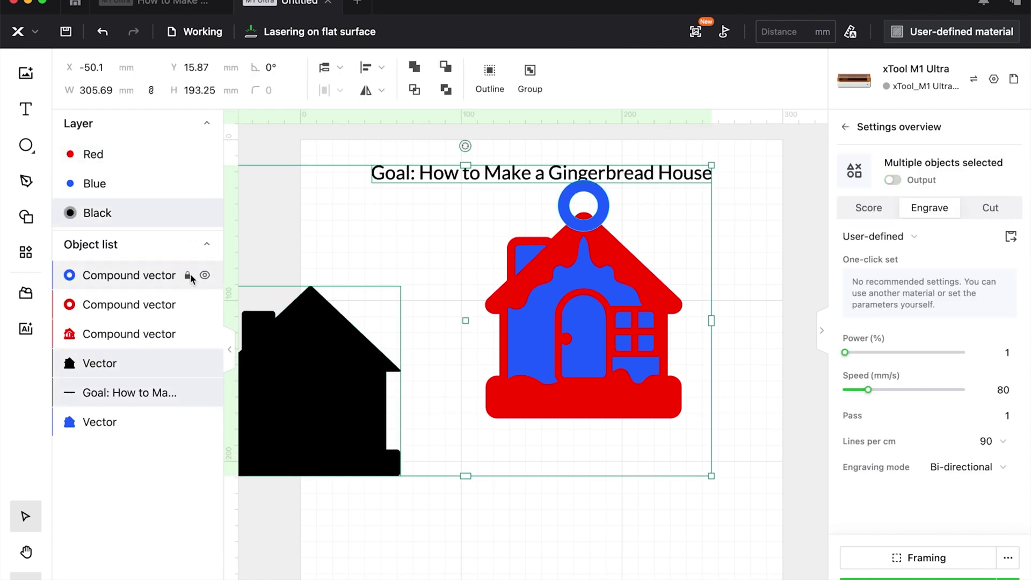
{"action": "left_click", "coordinate": [205, 276]}
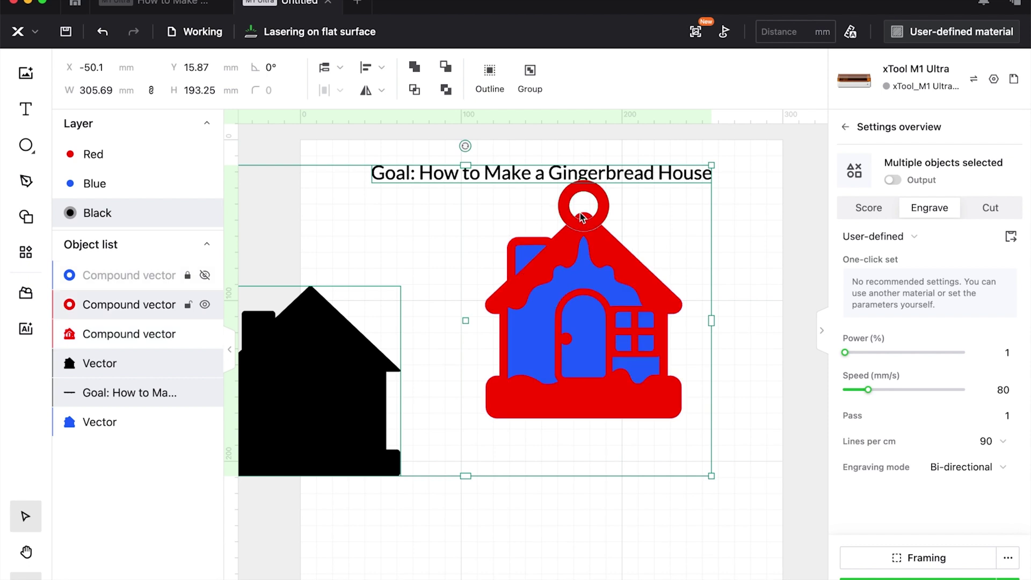
{"action": "left_click", "coordinate": [567, 215]}
{"action": "left_click", "coordinate": [623, 266], "text": "shift"}
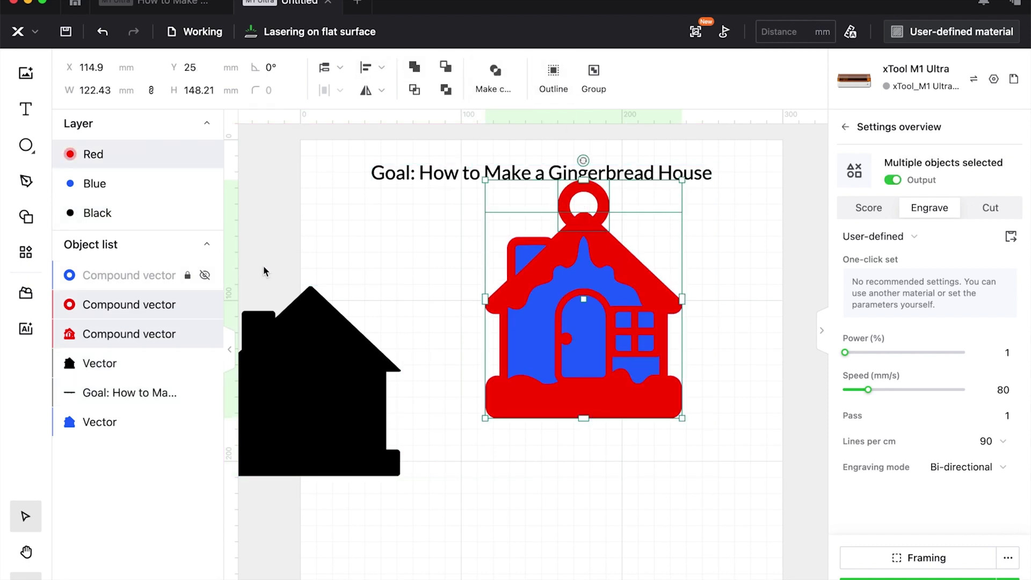
{"action": "key", "text": "super+8"}
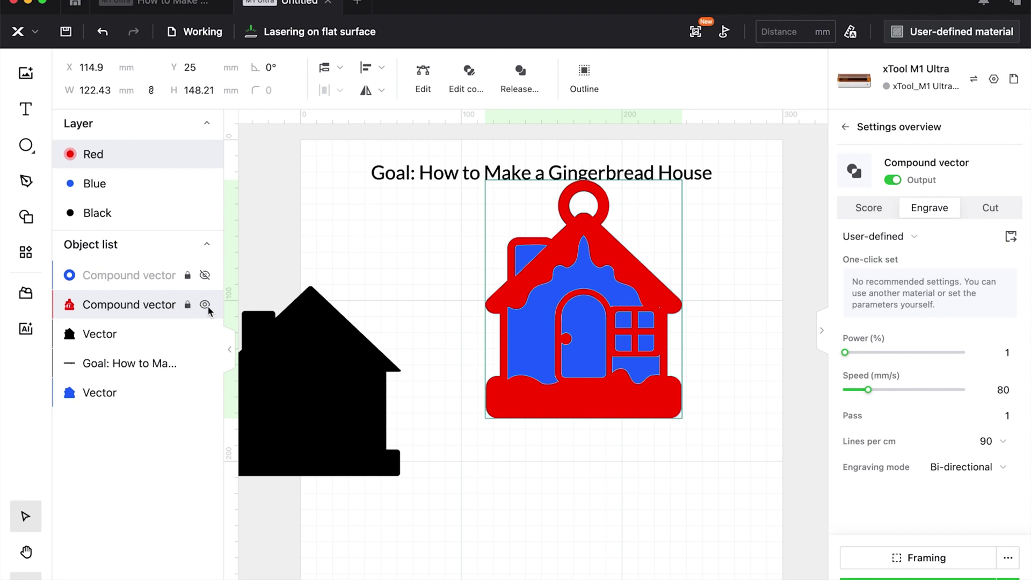
- With the red house temporarily hidden and the blue ring shown again, unite the blue ring with the blue house base
{"action": "left_click", "coordinate": [205, 304]}
{"action": "left_click", "coordinate": [205, 275]}
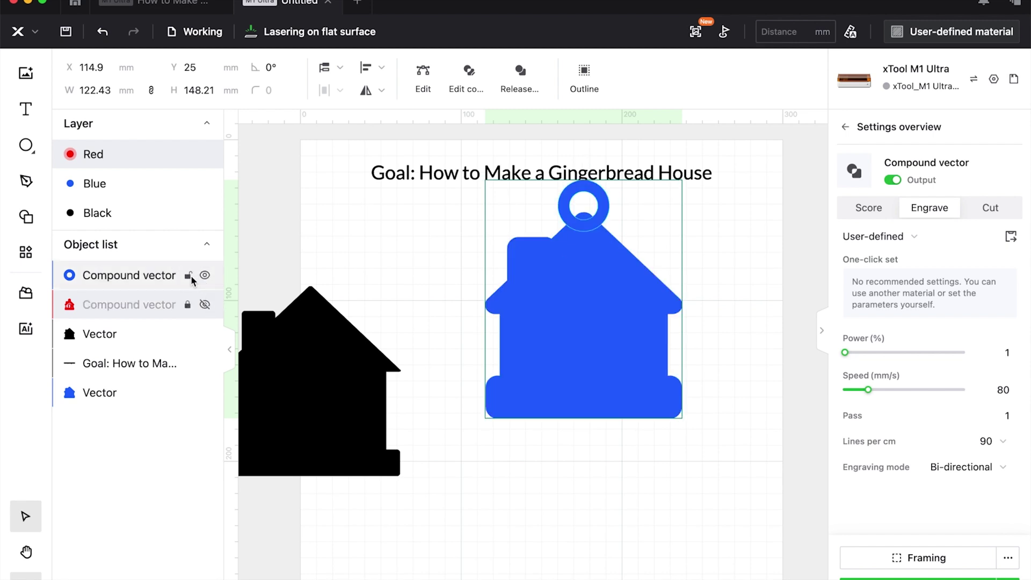
{"action": "left_click", "coordinate": [574, 214]}
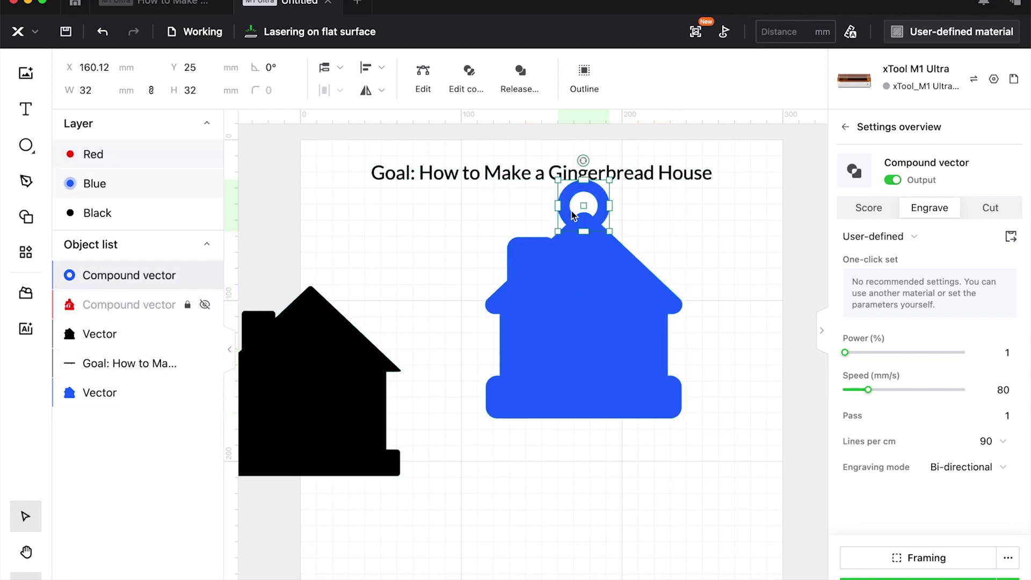
{"action": "left_click", "coordinate": [578, 274], "text": "shift"}
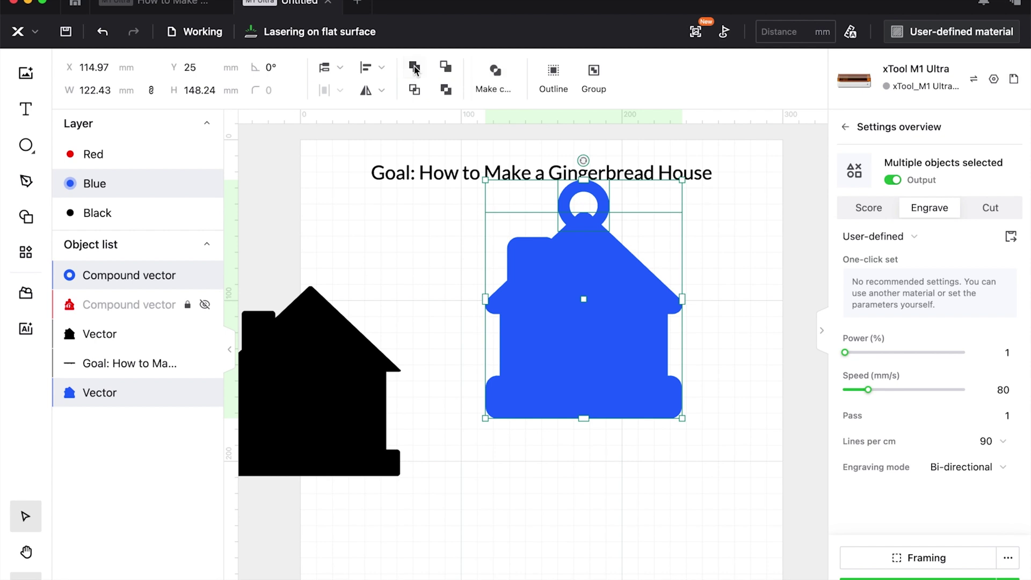
{"action": "left_click", "coordinate": [414, 68]}
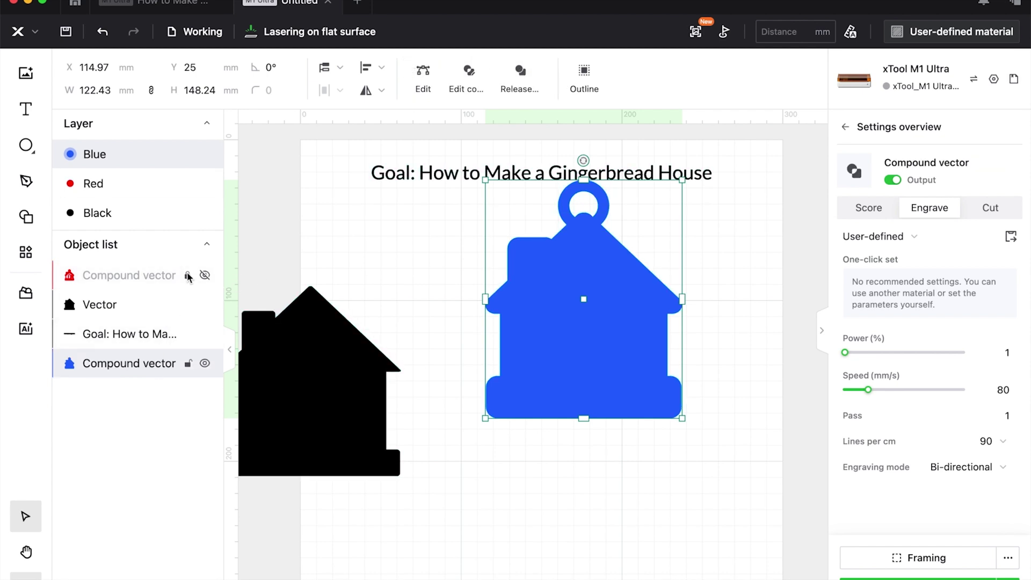
{"action": "left_click", "coordinate": [205, 275]}
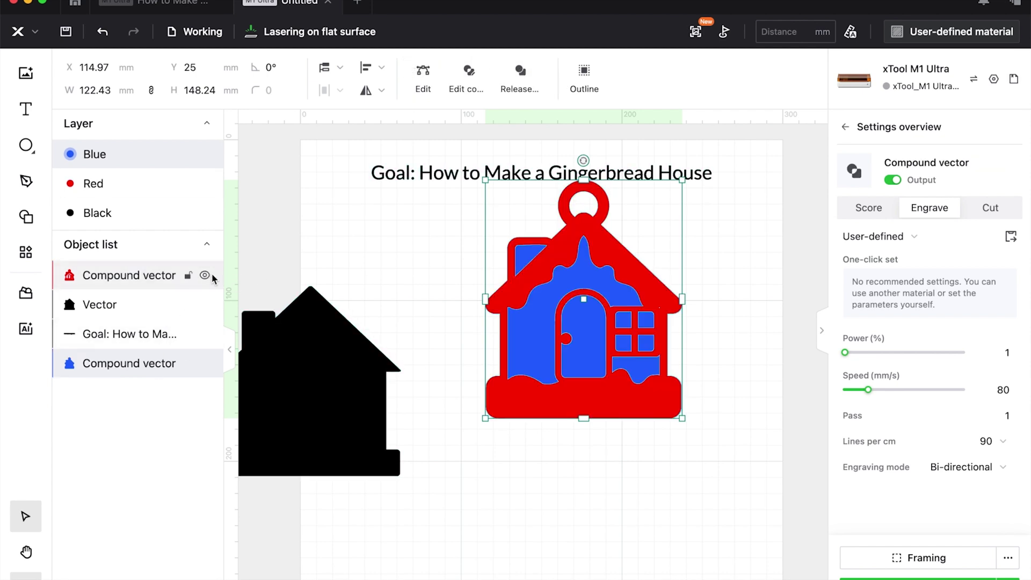
- Move the layered red and blue house down away from the title, and delete the black house silhouette
{"action": "left_click", "coordinate": [535, 483]}
{"action": "left_click_drag", "start_coordinate": [430, 219], "coordinate": [614, 358]}
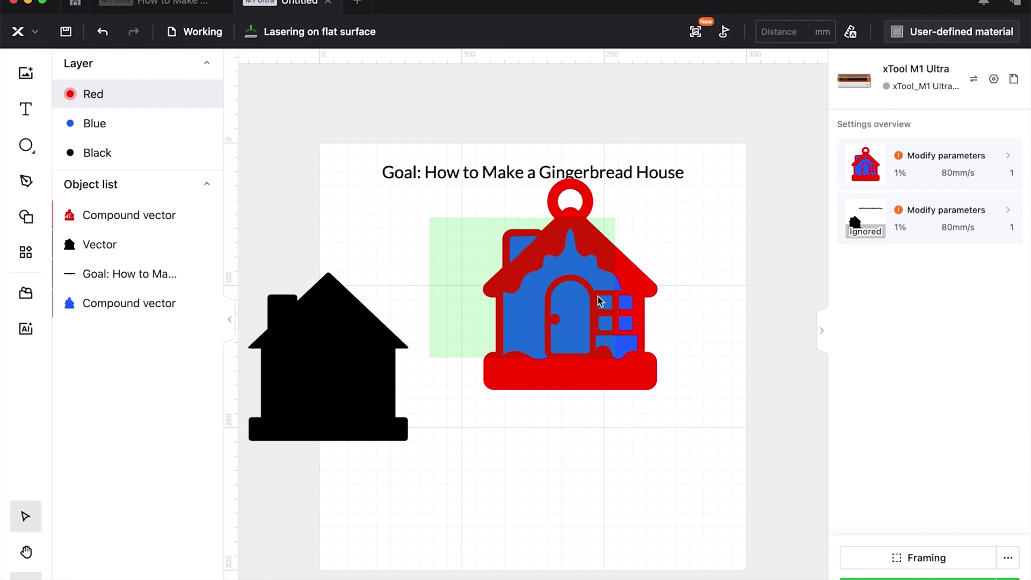
{"action": "left_click_drag", "start_coordinate": [599, 302], "coordinate": [600, 396]}
{"action": "left_click", "coordinate": [395, 339]}
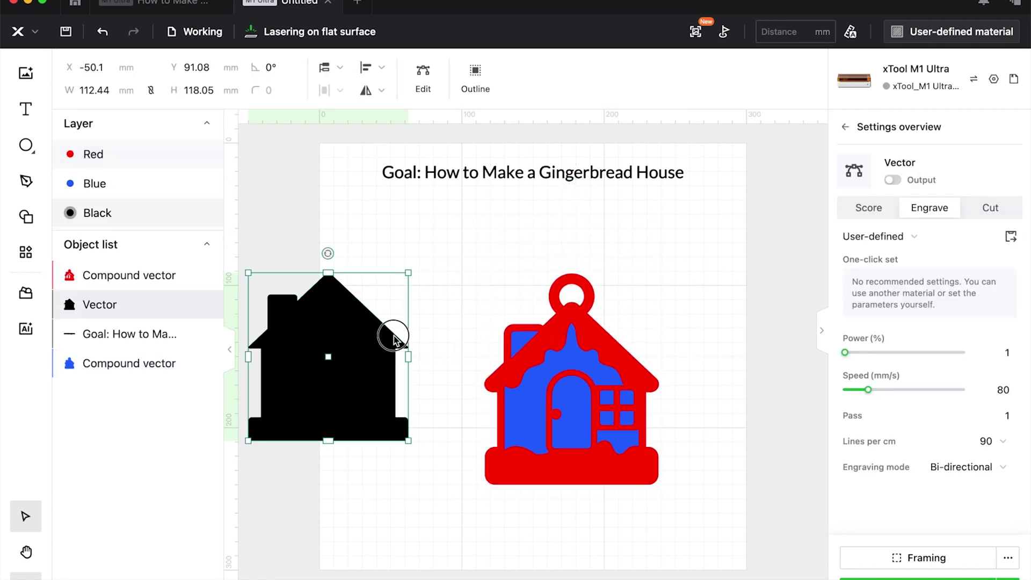
{"action": "key", "text": "Delete"}
- Save the project and add the blue text "Ta Da :)" beside the ornament's roof
{"action": "left_click", "coordinate": [65, 31]}
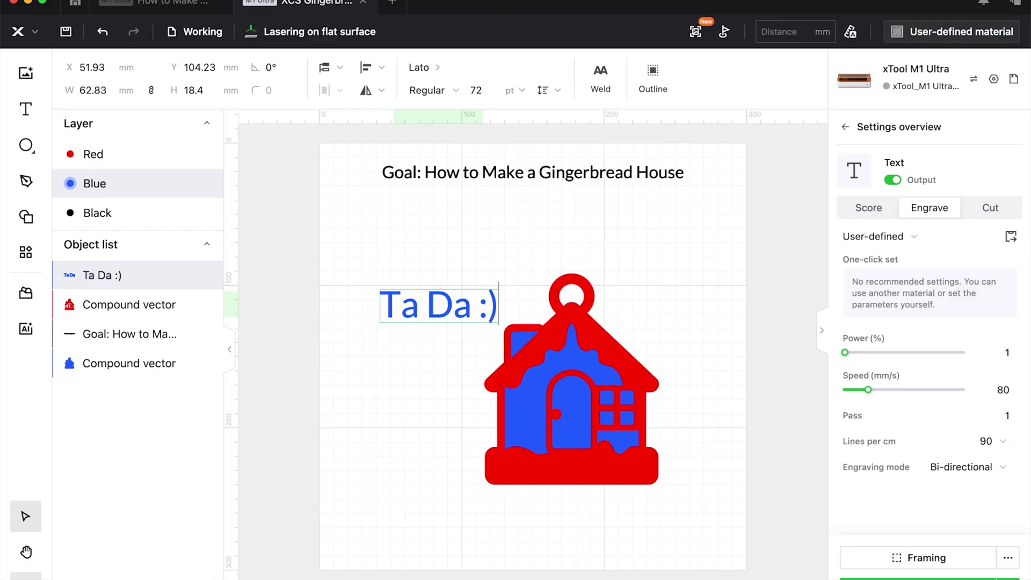
{"action": "left_click", "coordinate": [446, 314]}
{"action": "left_click", "coordinate": [446, 382]}
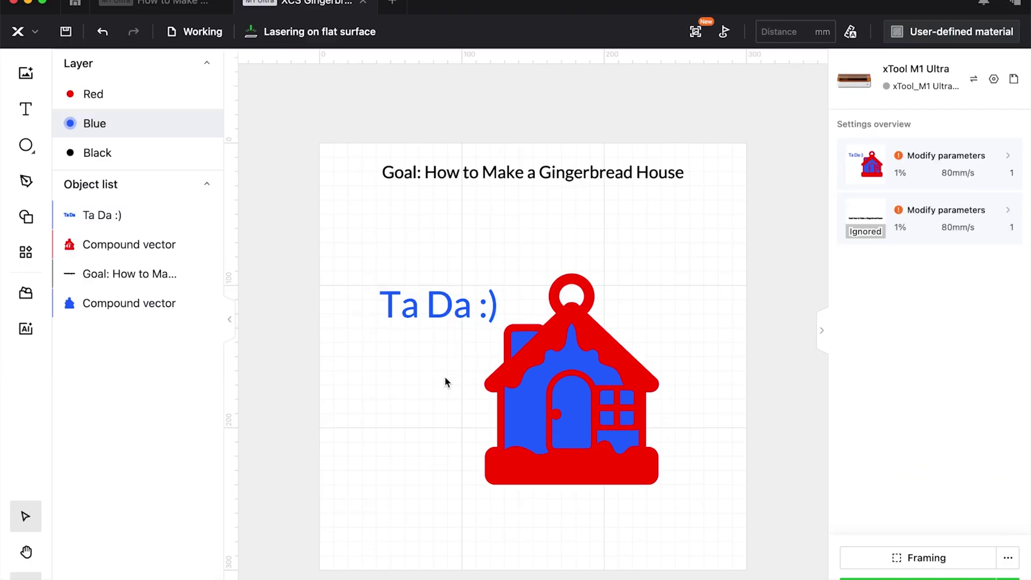